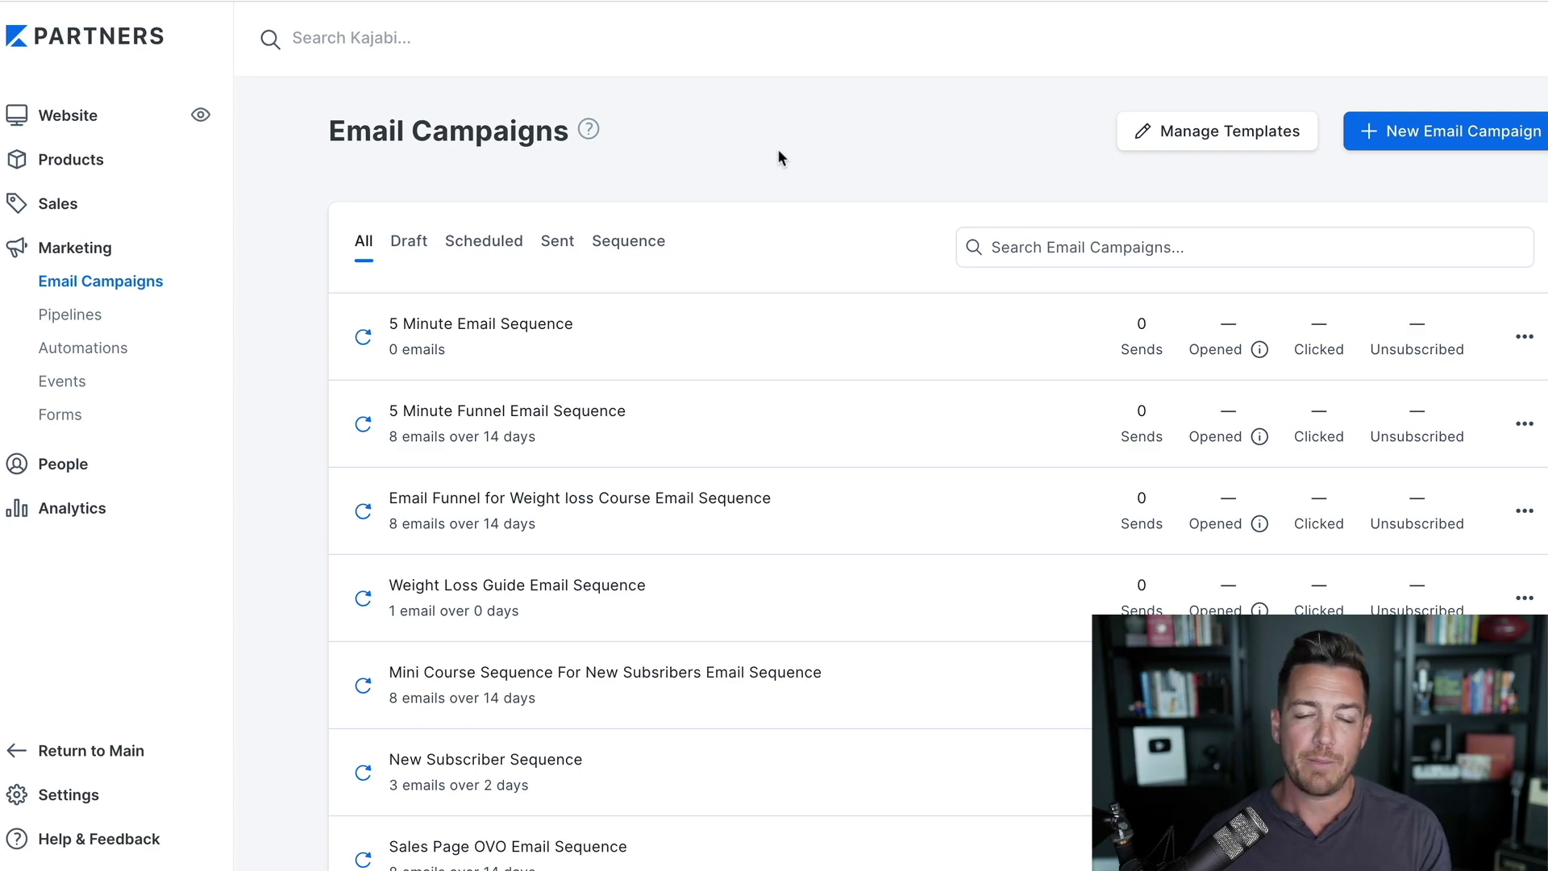
Start a new email campaign of the Email Broadcast type and continue to template selection.
click(1443, 139)
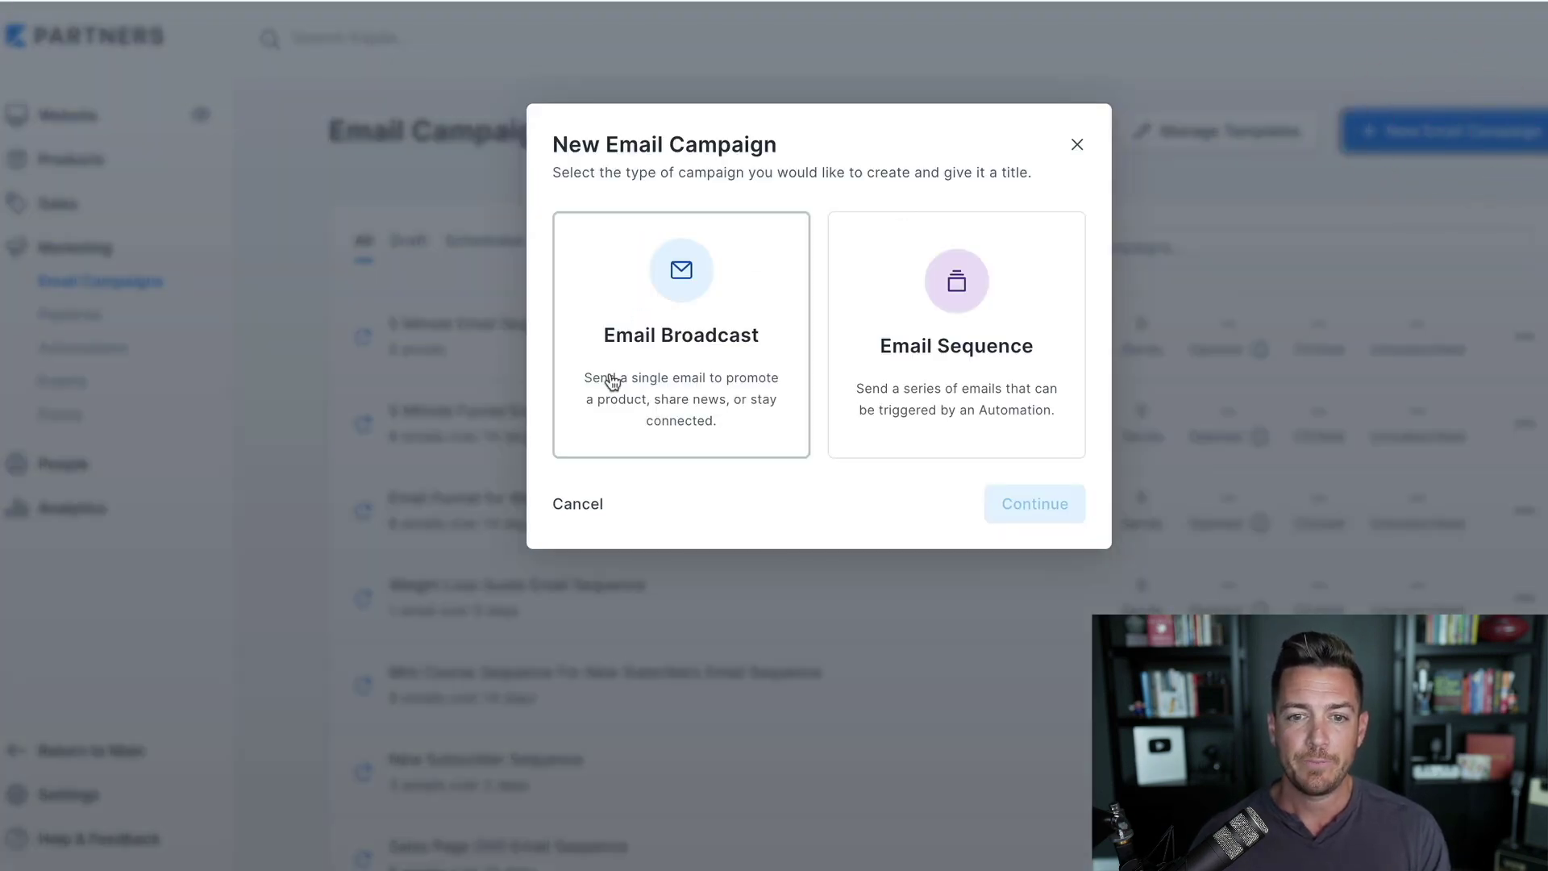
click(685, 335)
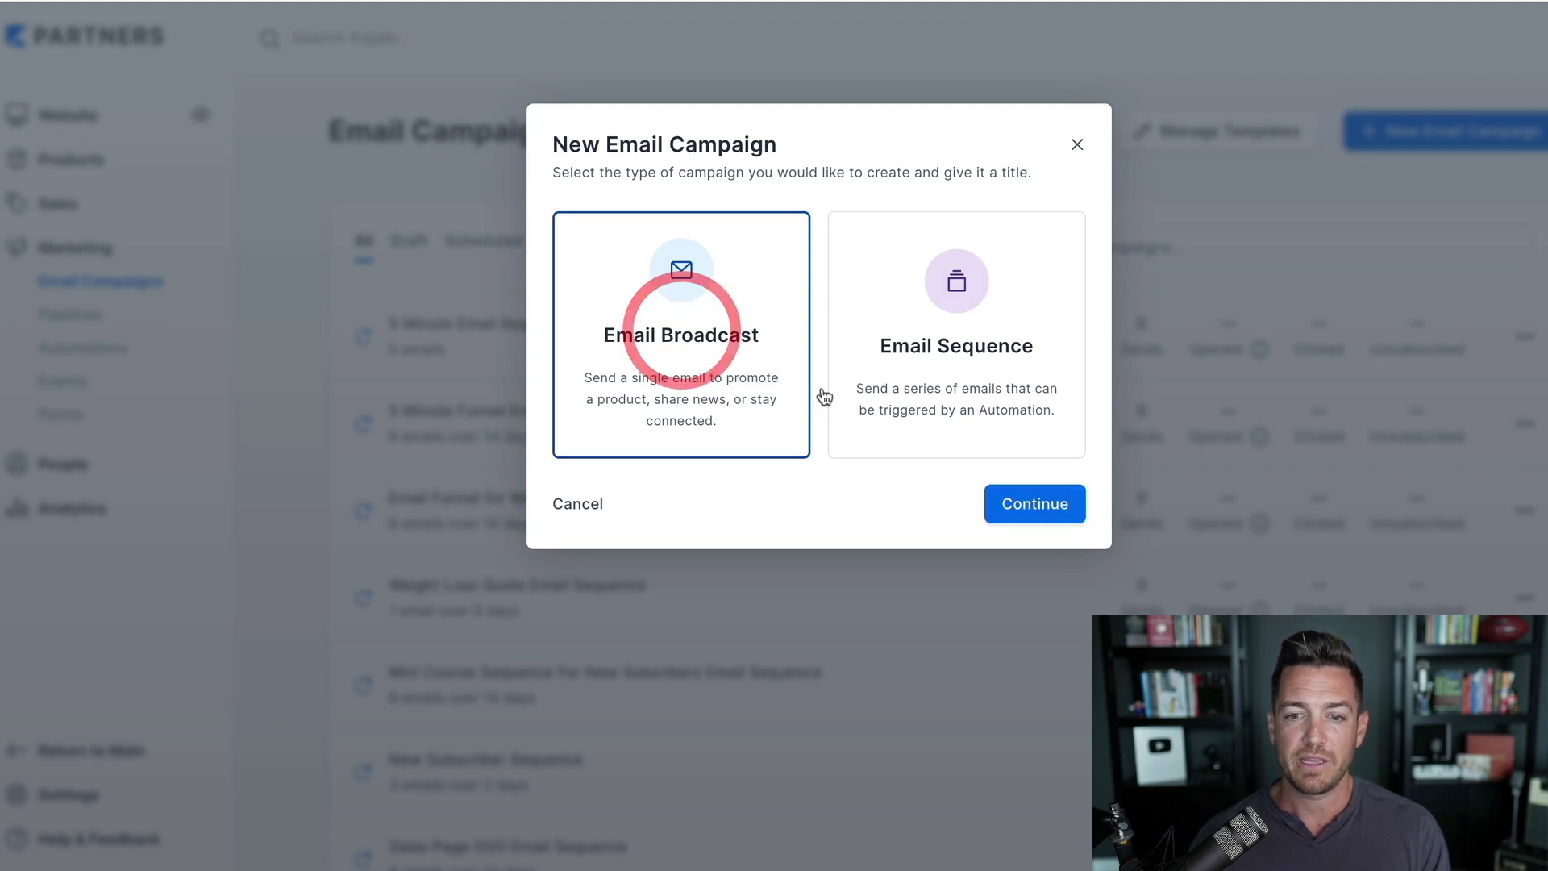
click(1064, 504)
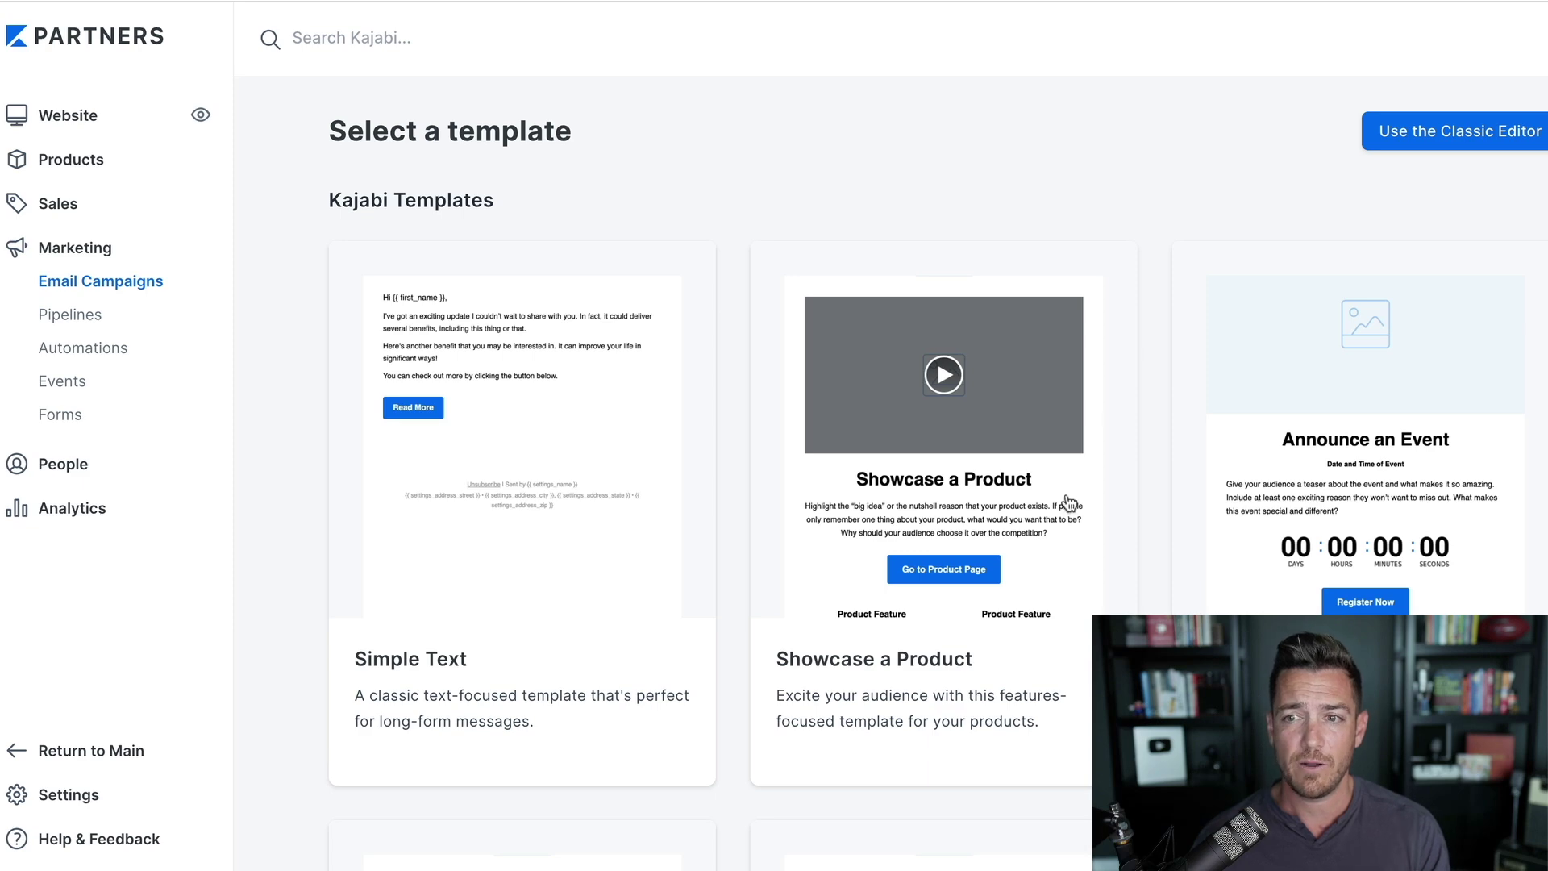
click(1442, 139)
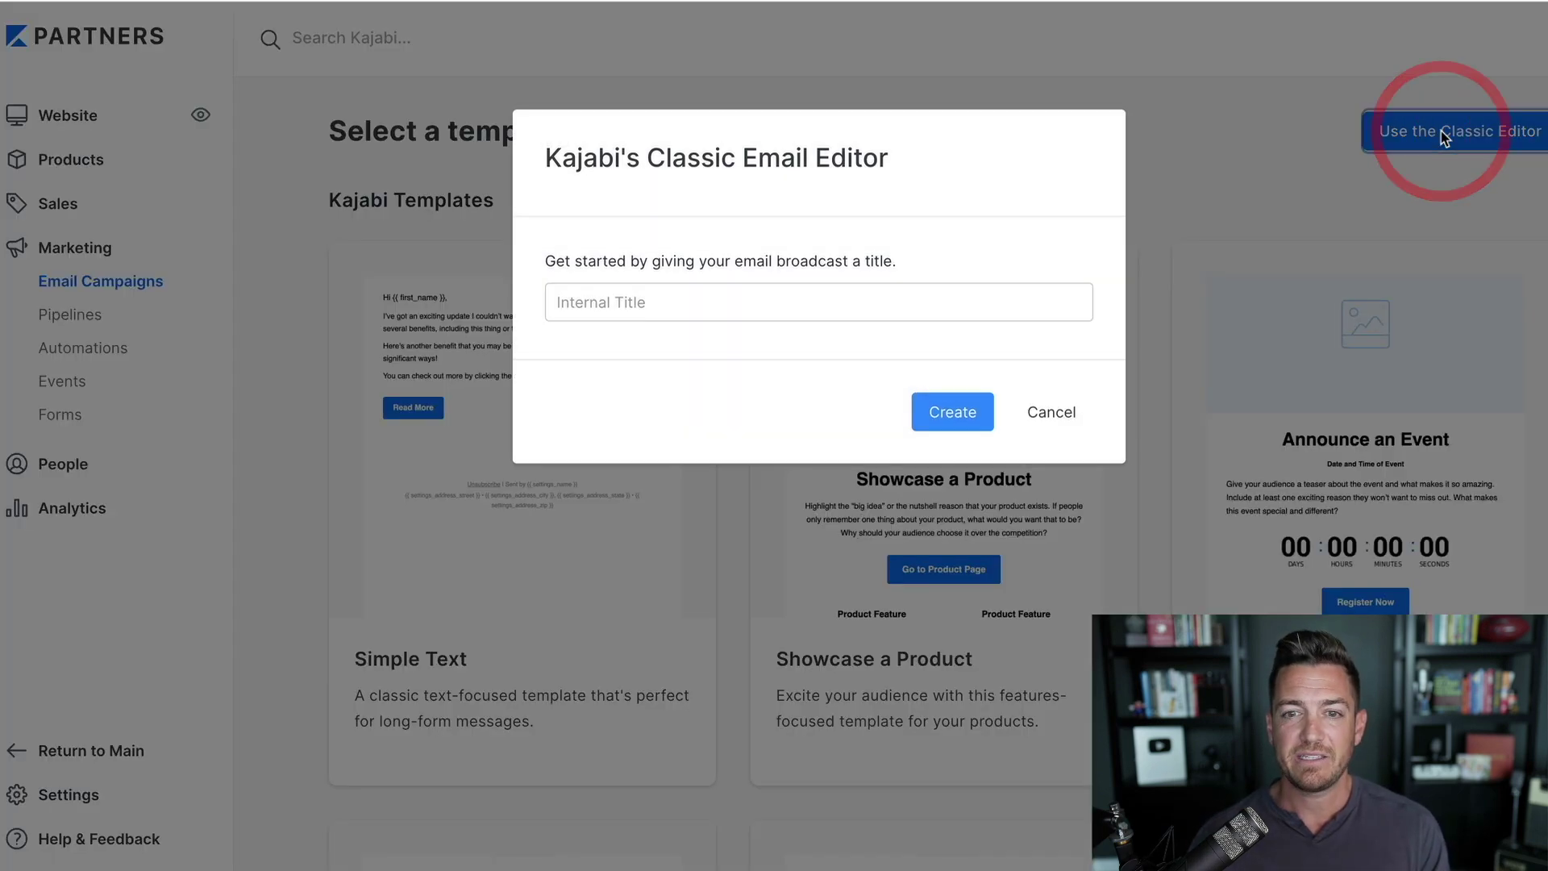
click(1056, 409)
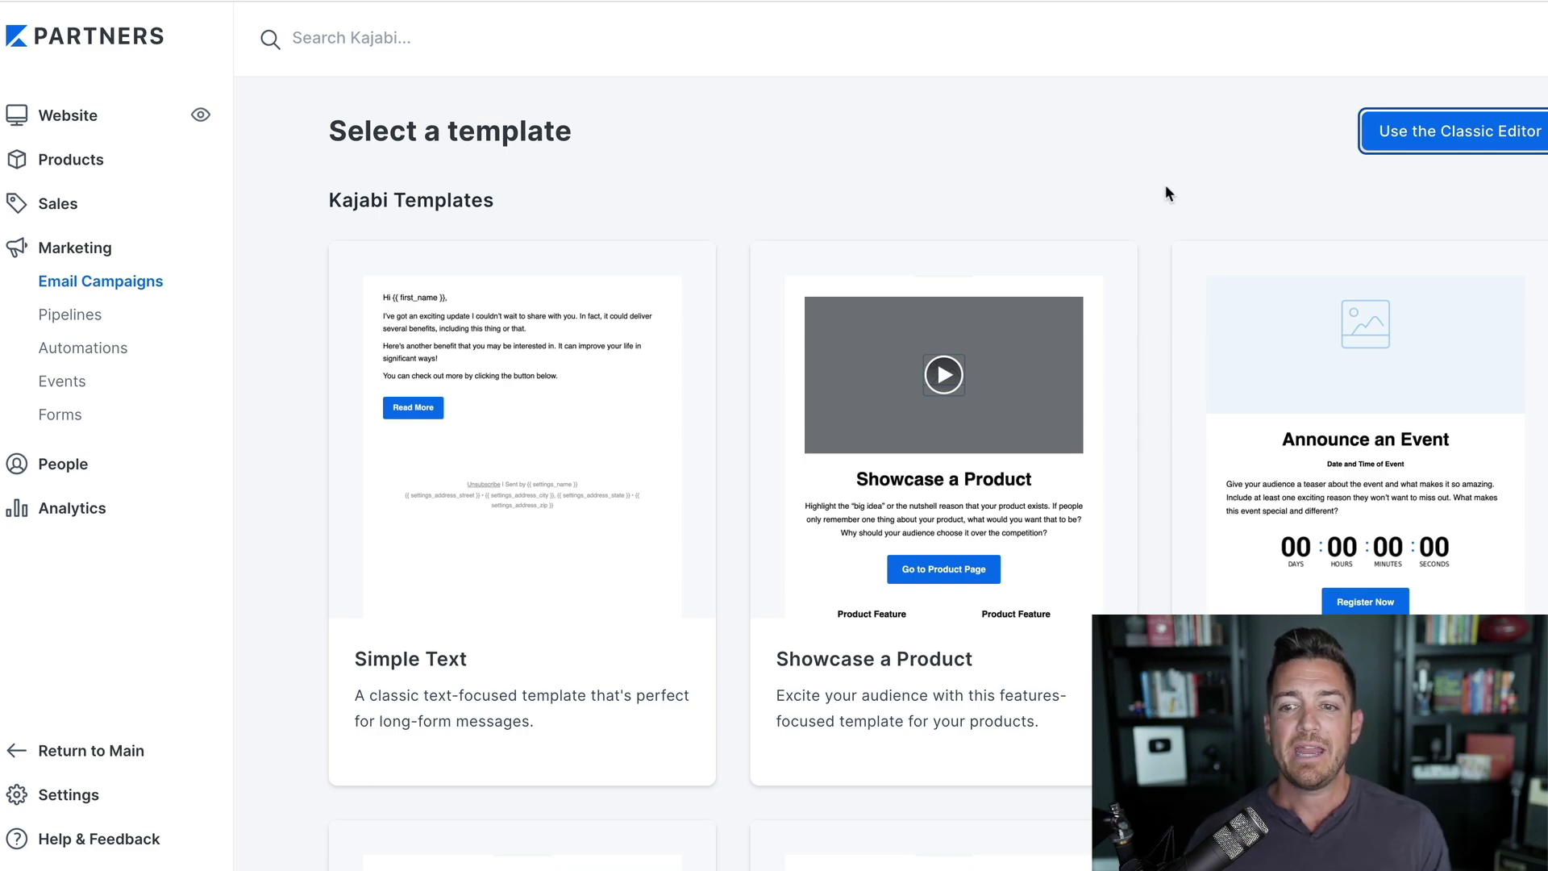
scroll(1166, 189, down, 10)
scroll(1164, 185, up, 10)
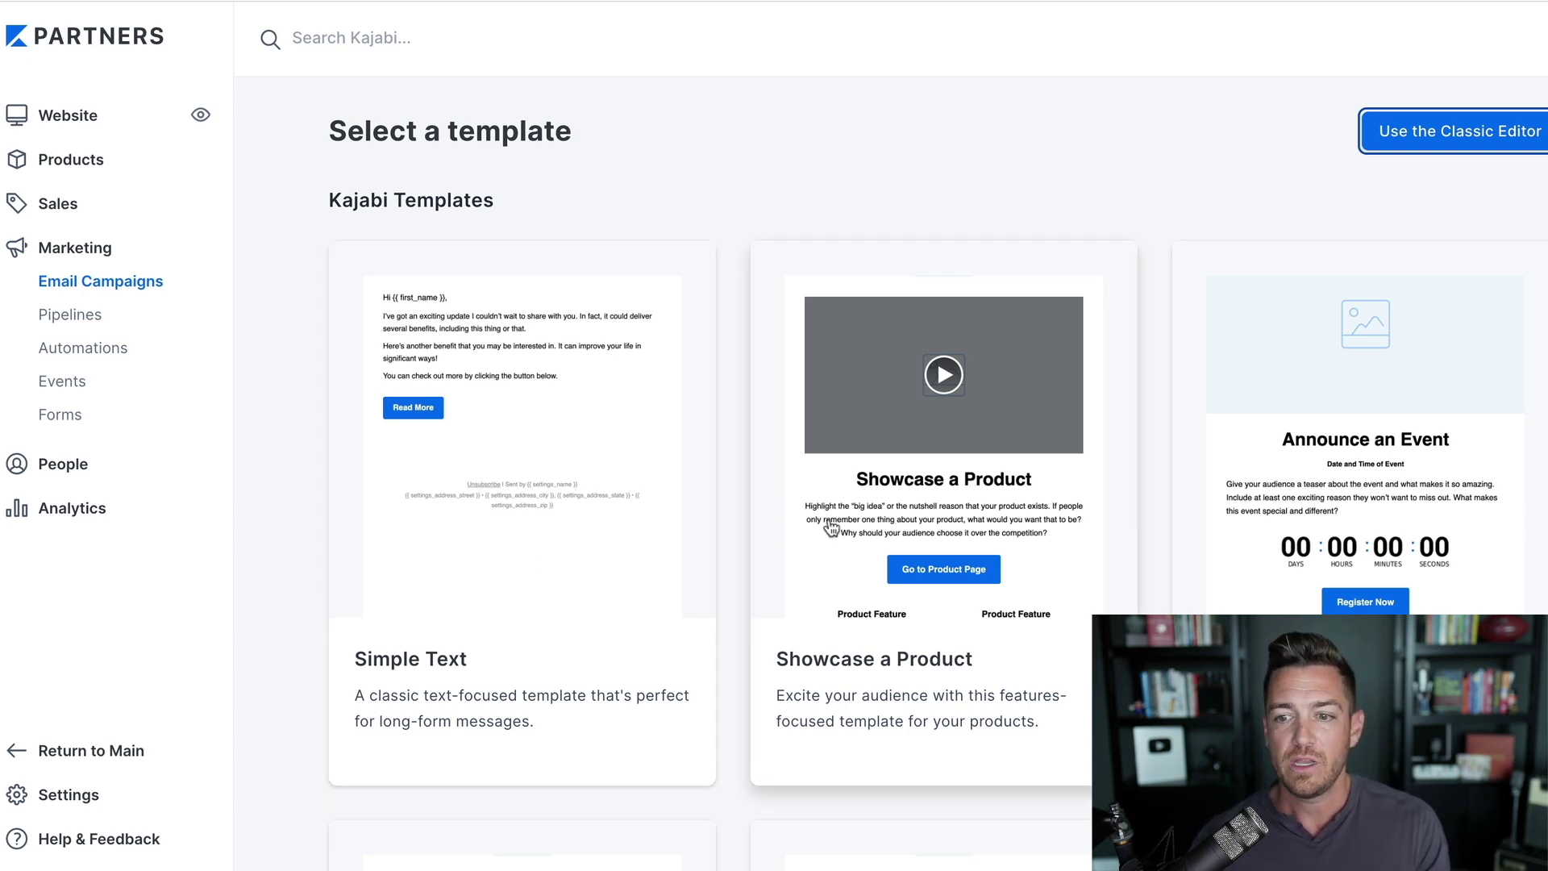
Create the broadcast from the Simple Text template with the title TEST.
click(652, 508)
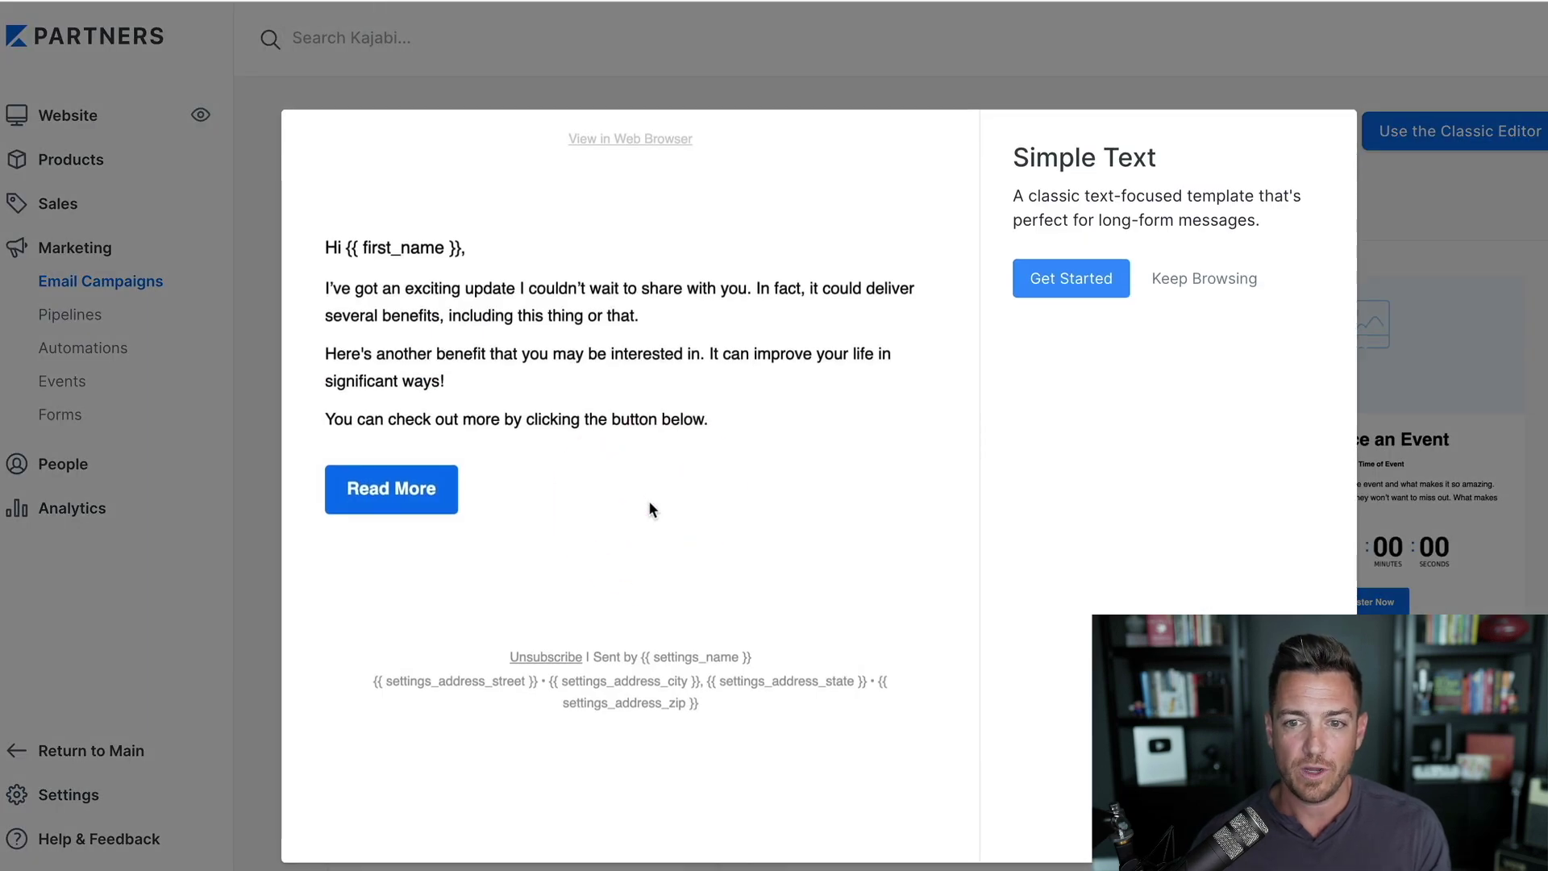
click(1072, 278)
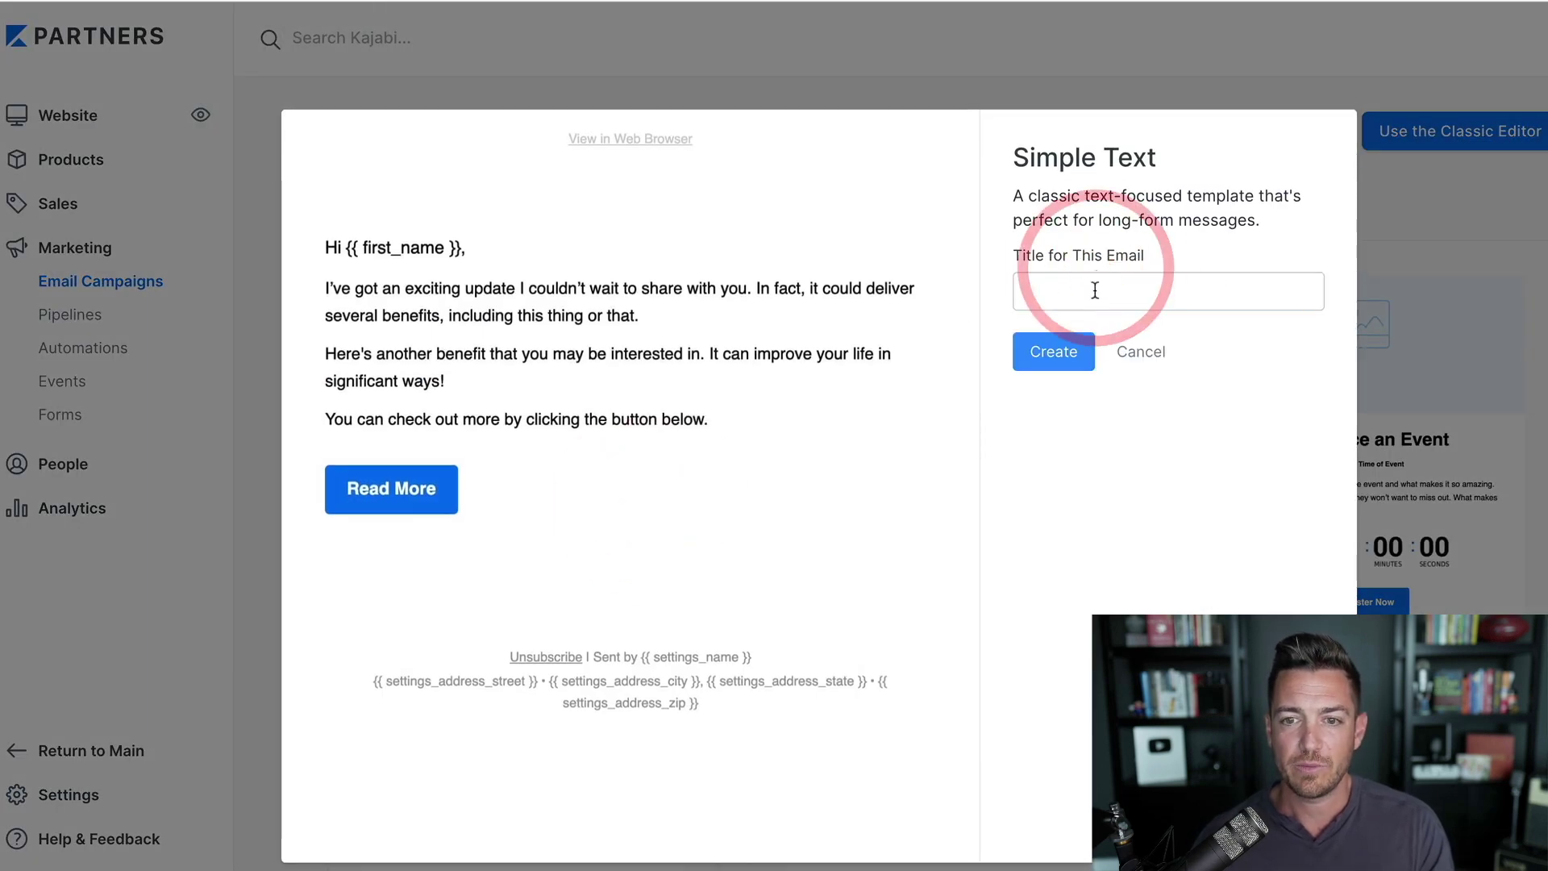
click(1095, 293)
click(1199, 484)
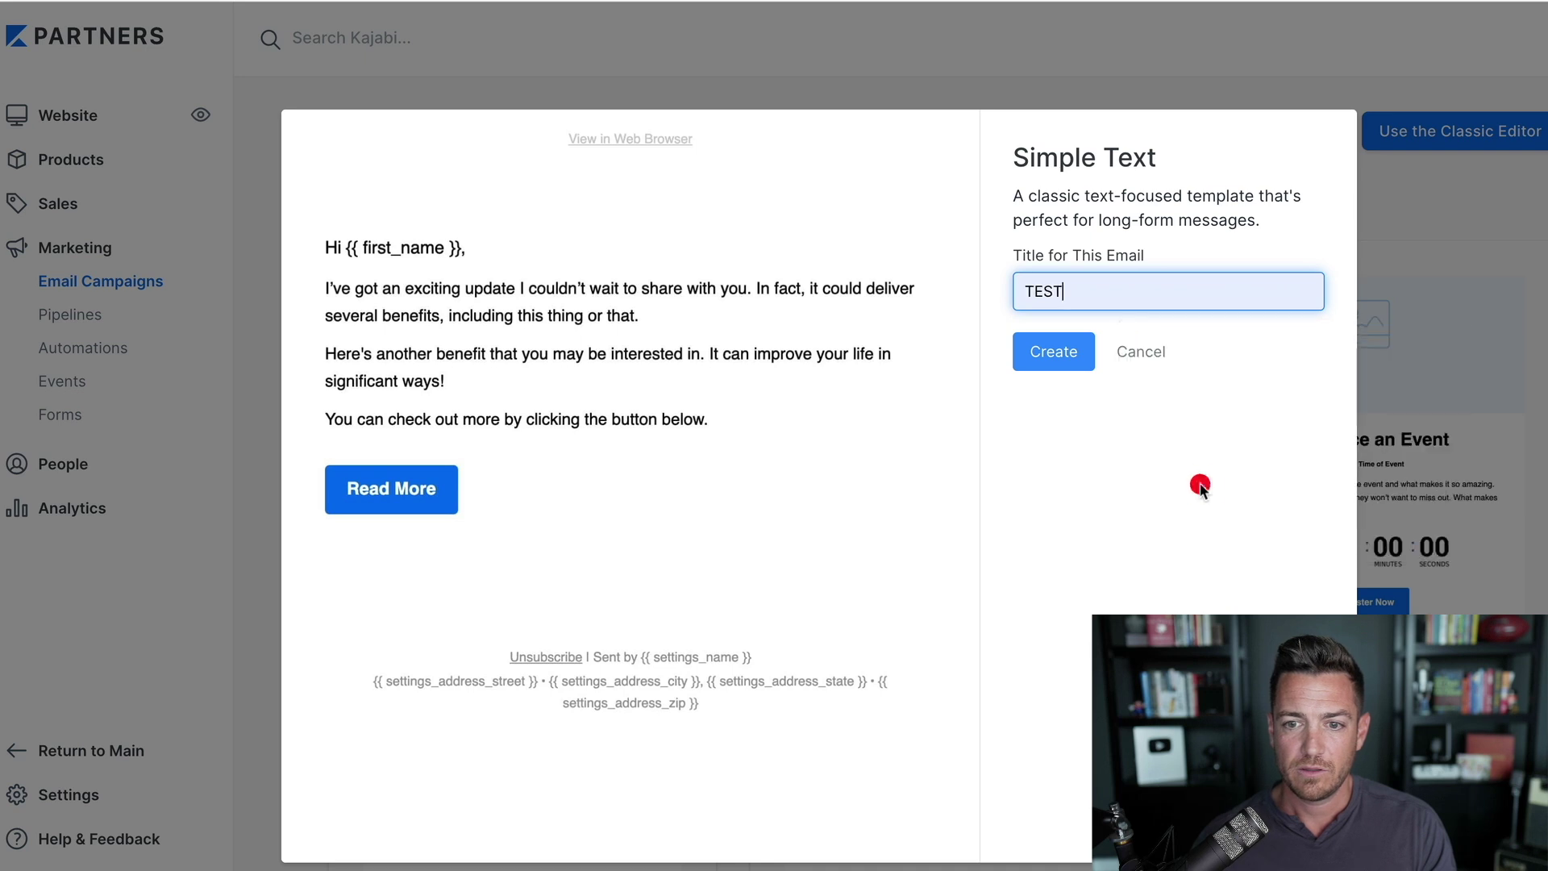
click(1077, 359)
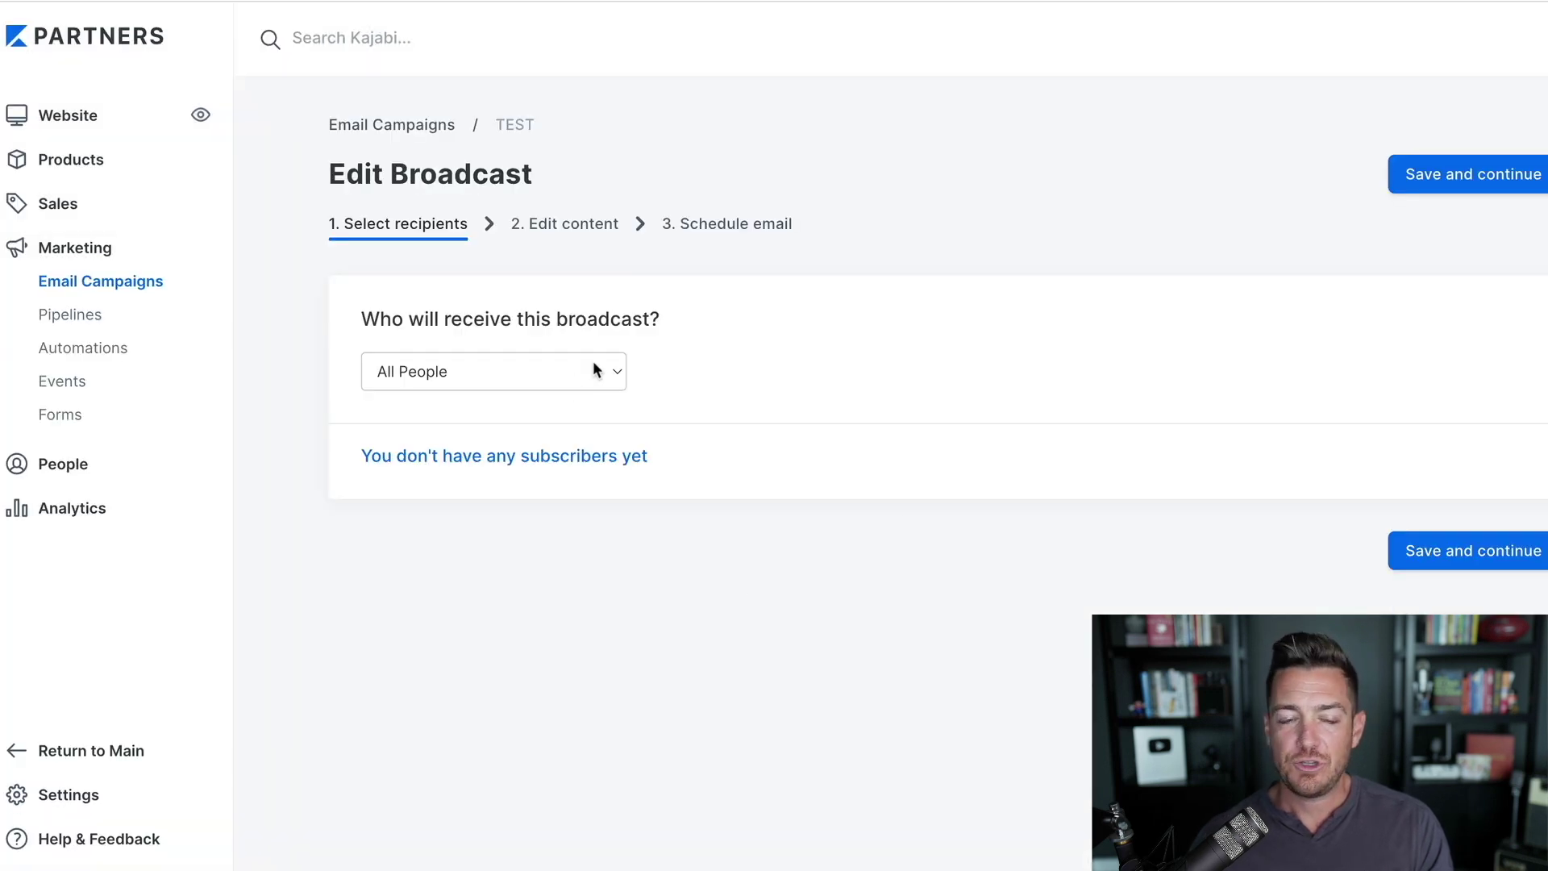
Check the recipient segments, keep All People as the audience, and continue to the broadcast's content.
click(586, 371)
click(726, 373)
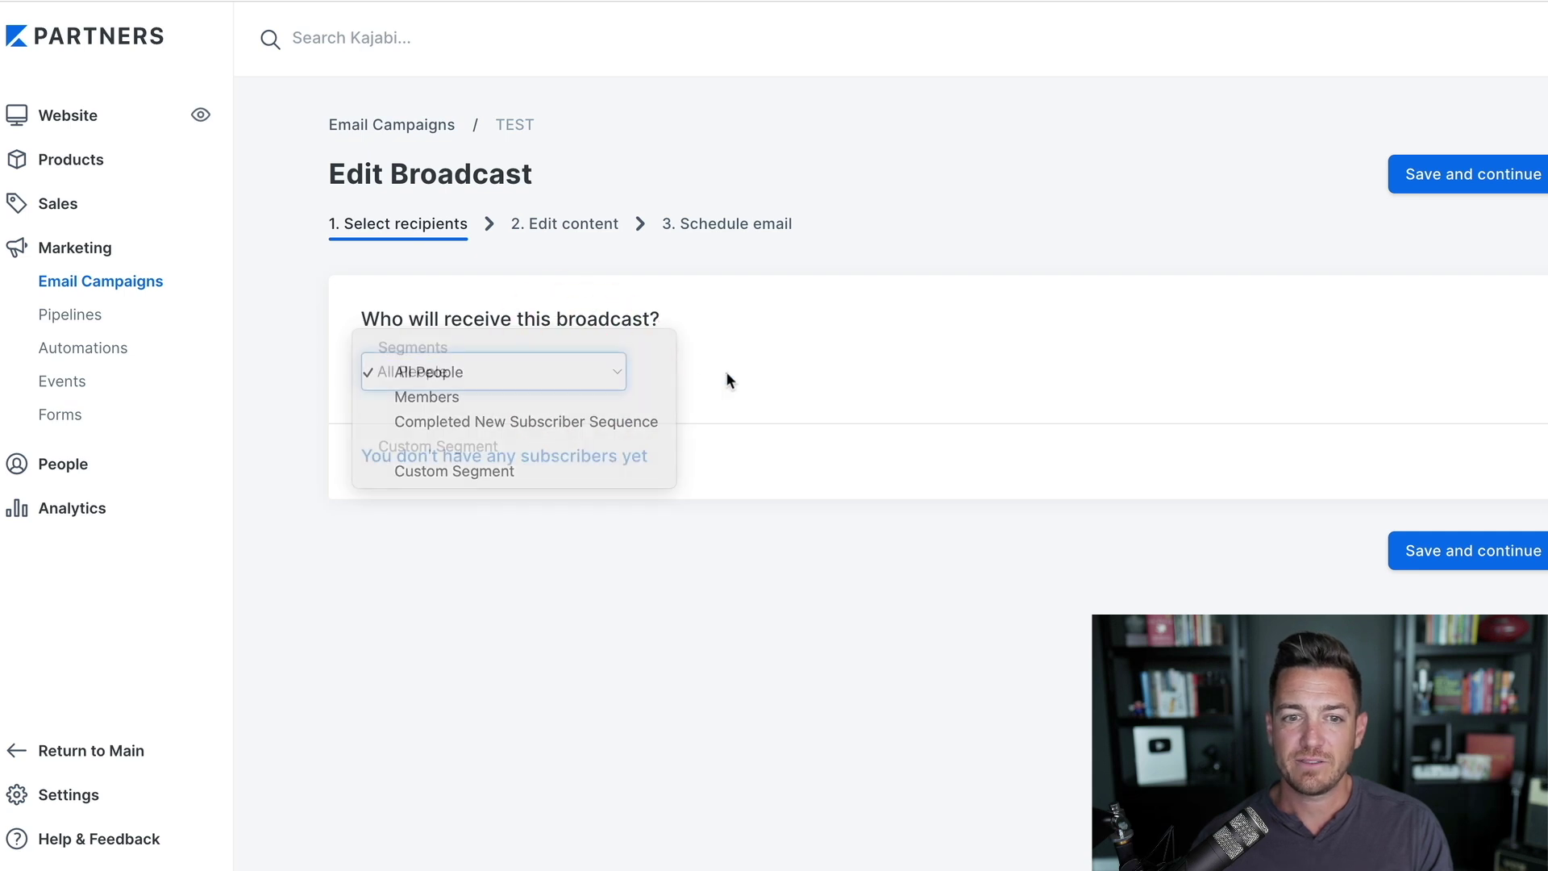
click(1465, 547)
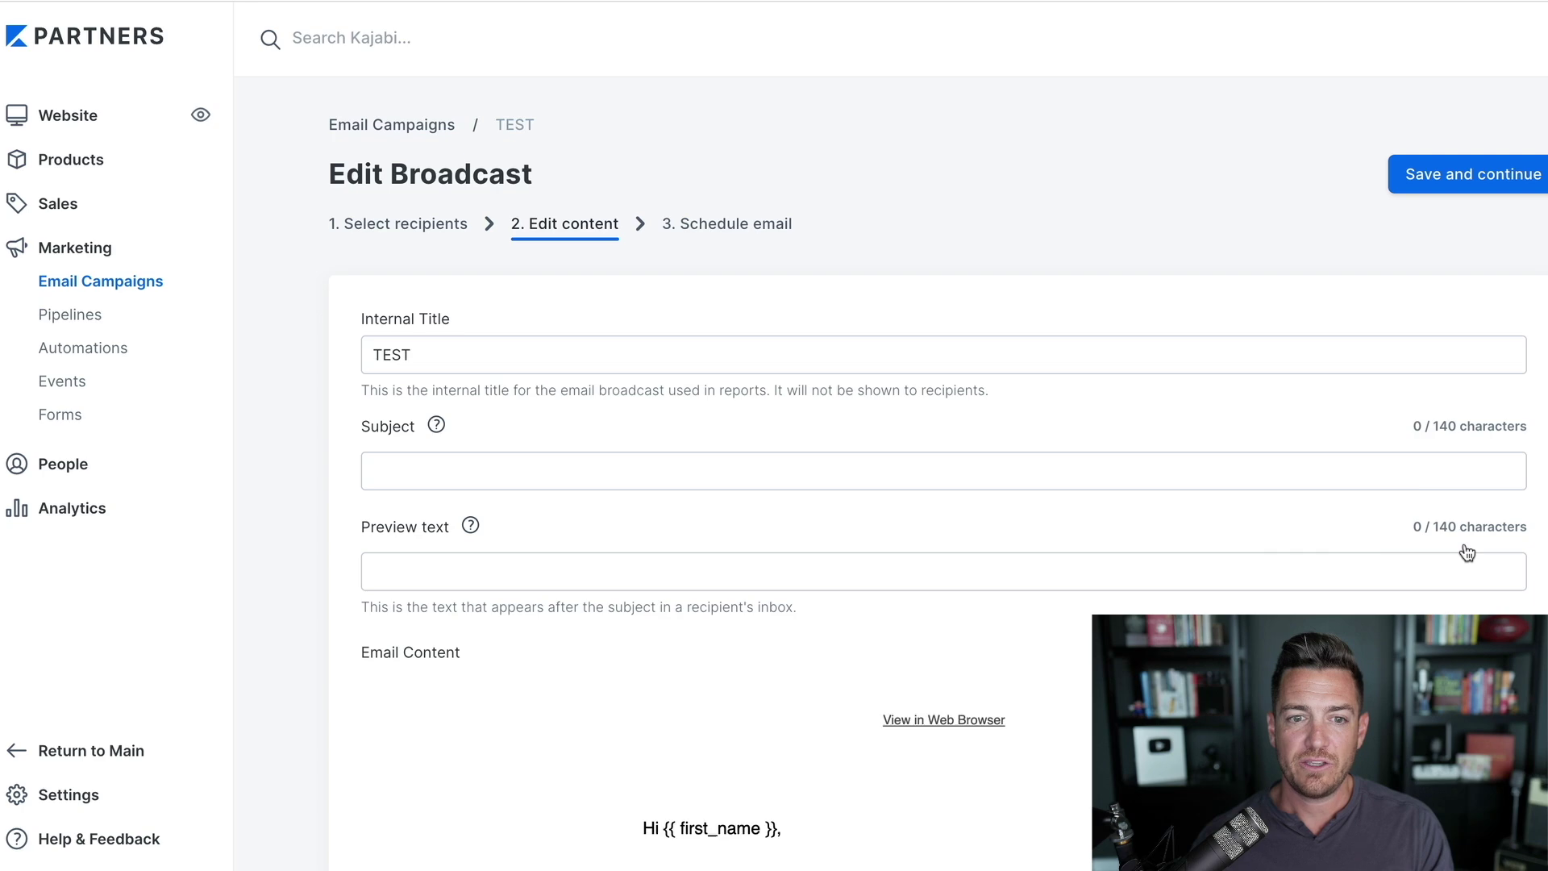
Review the broadcast's title, subject and preview text fields, and open the email content for editing.
scroll(740, 614, down, 5)
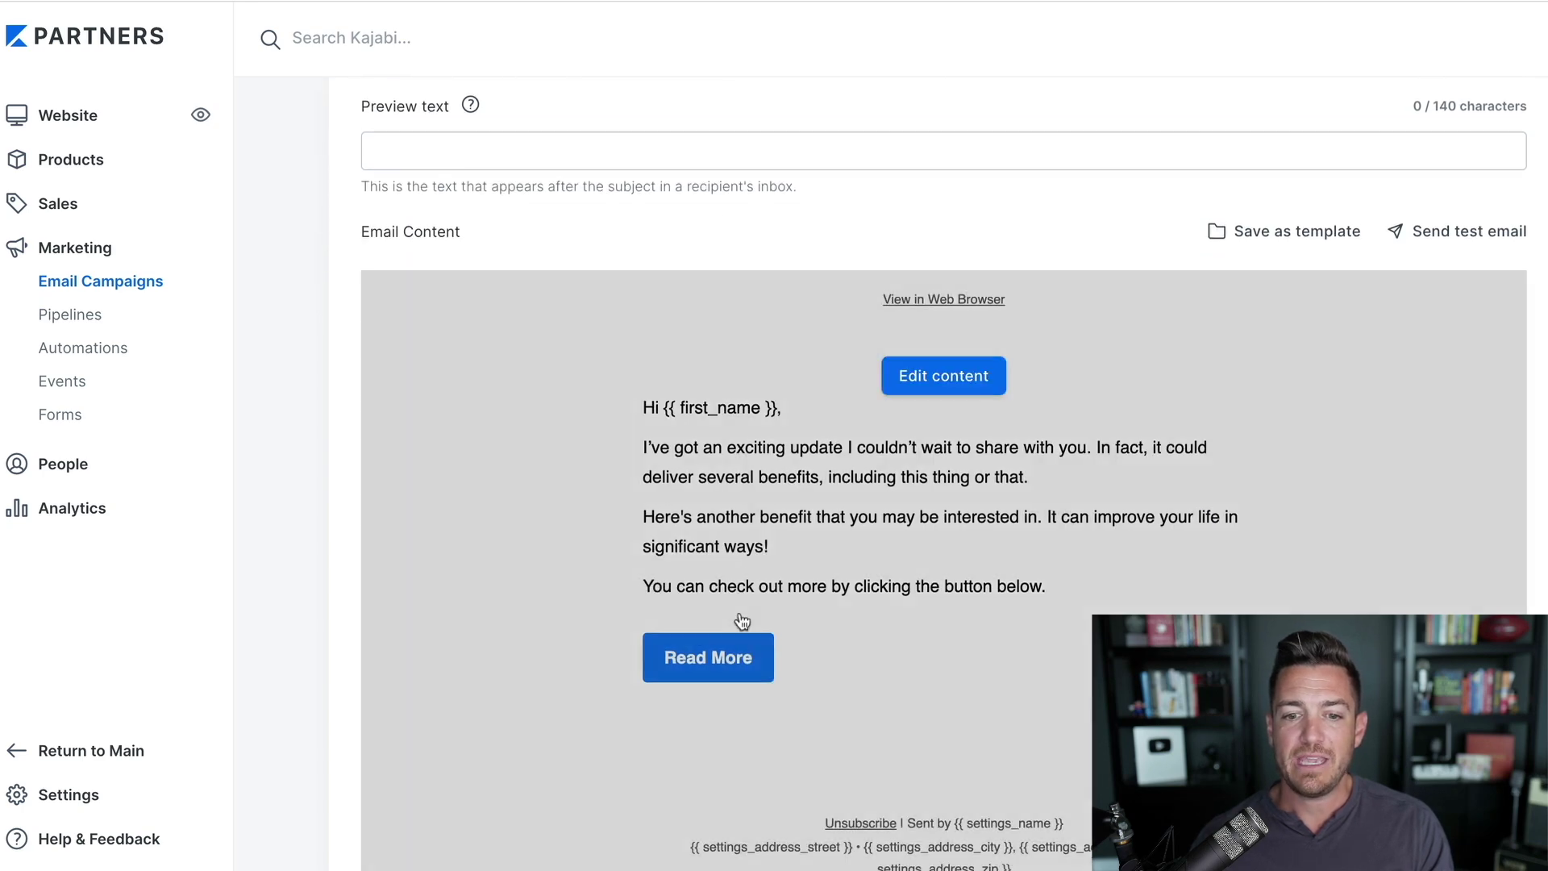
scroll(898, 621, up, 5)
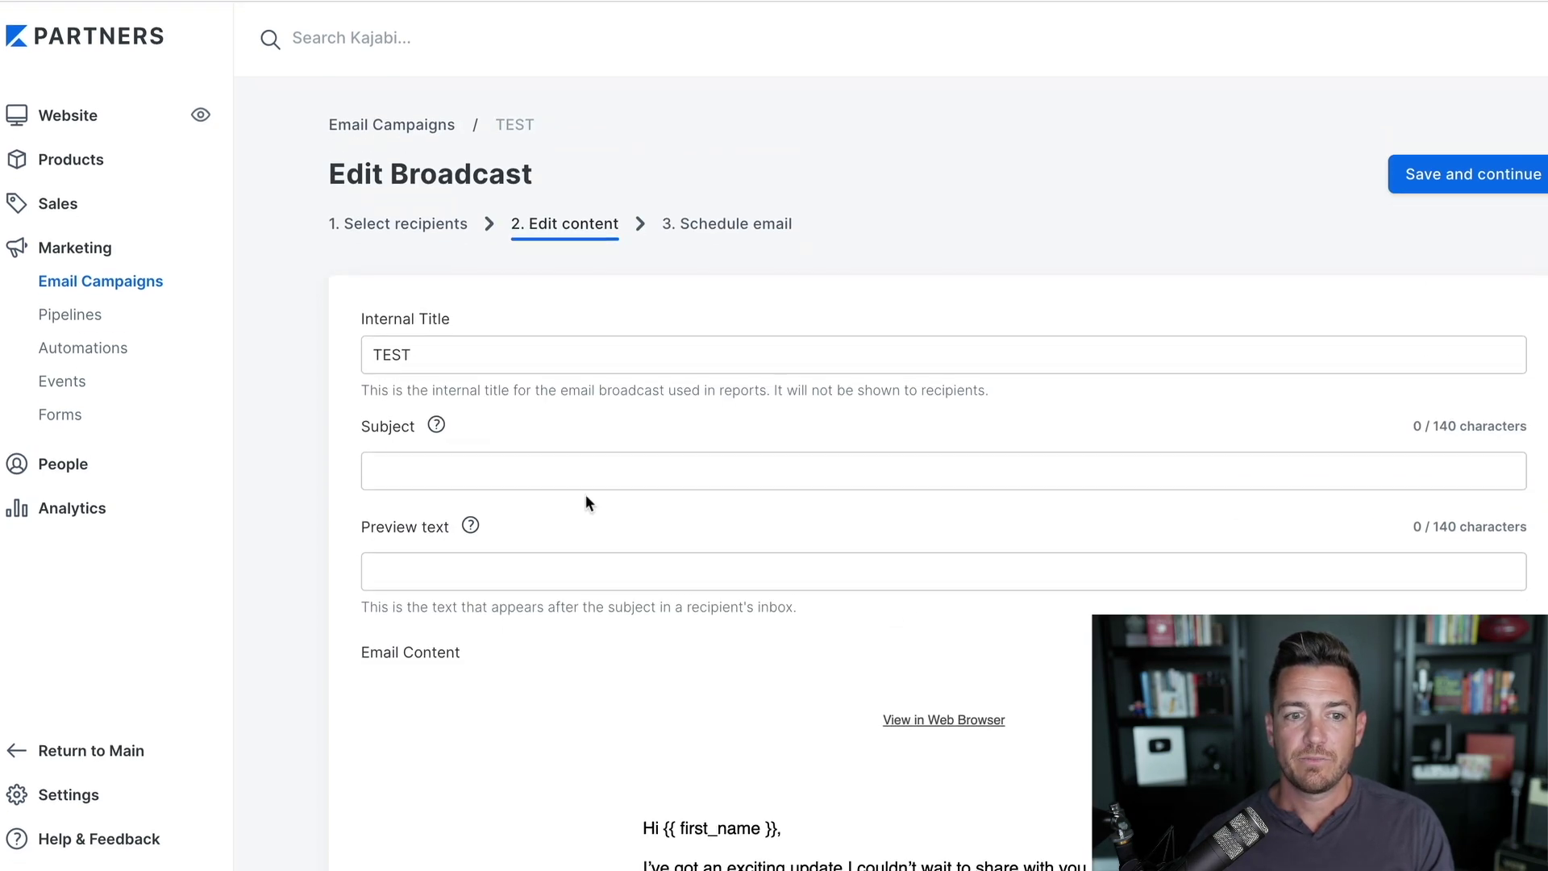
double_click(494, 355)
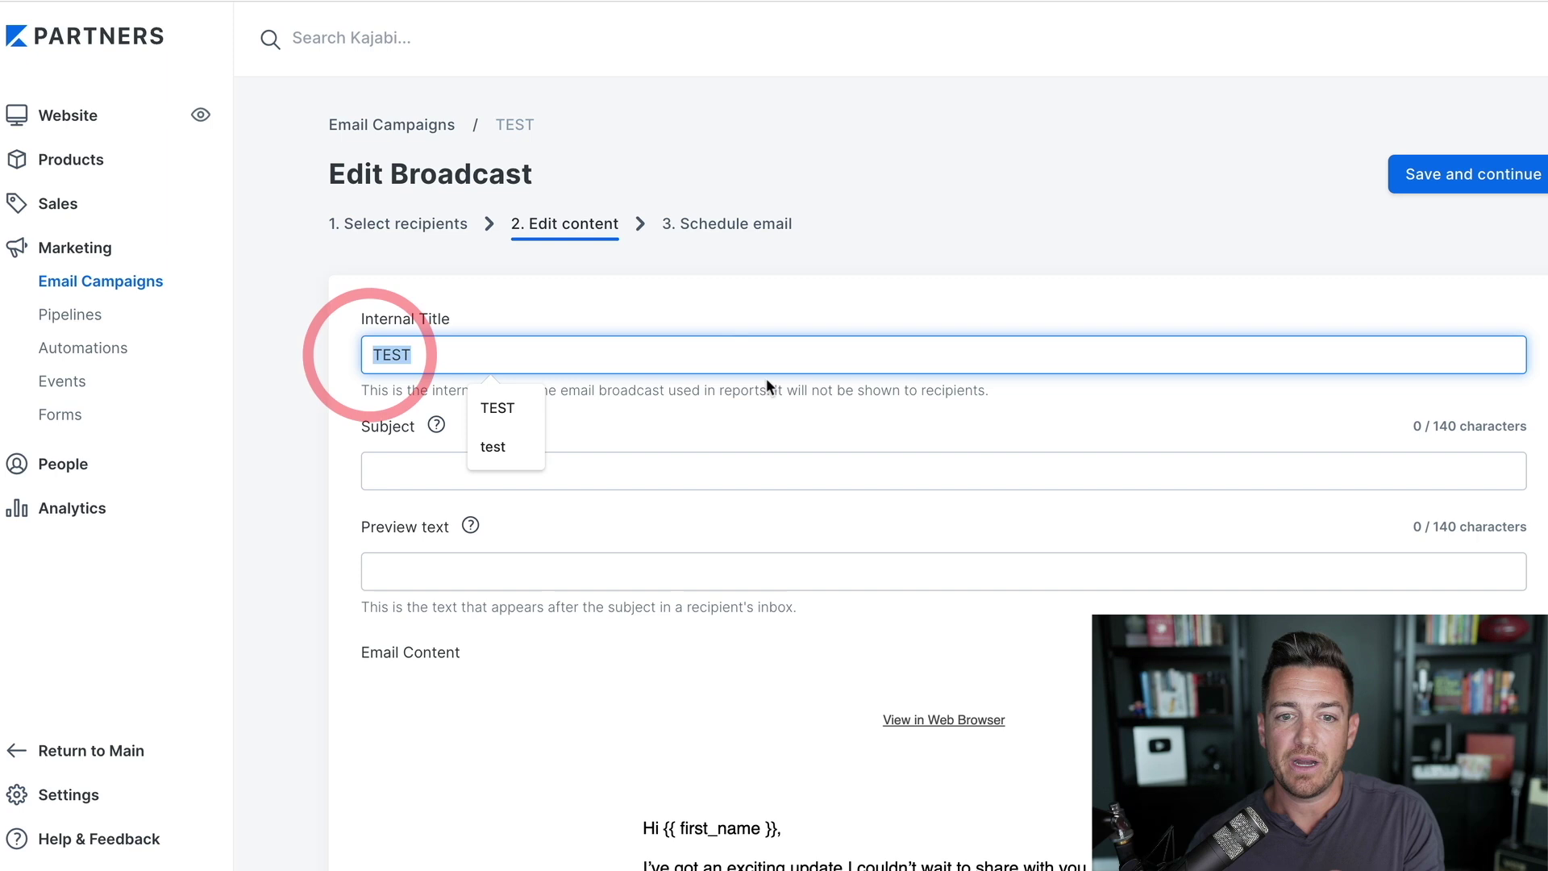
click(760, 426)
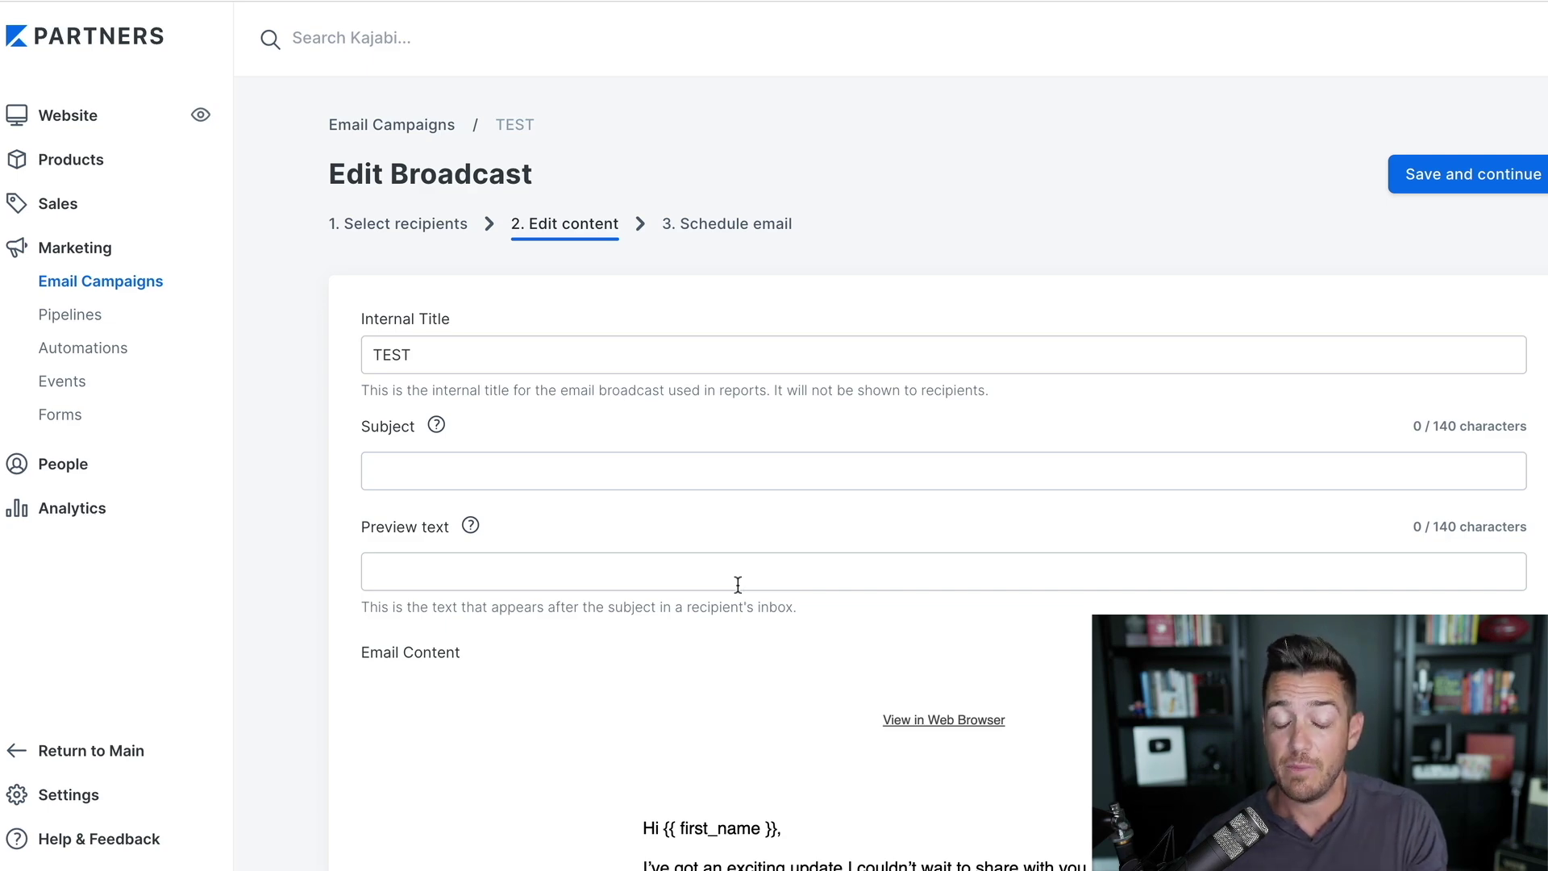
scroll(738, 583, down, 5)
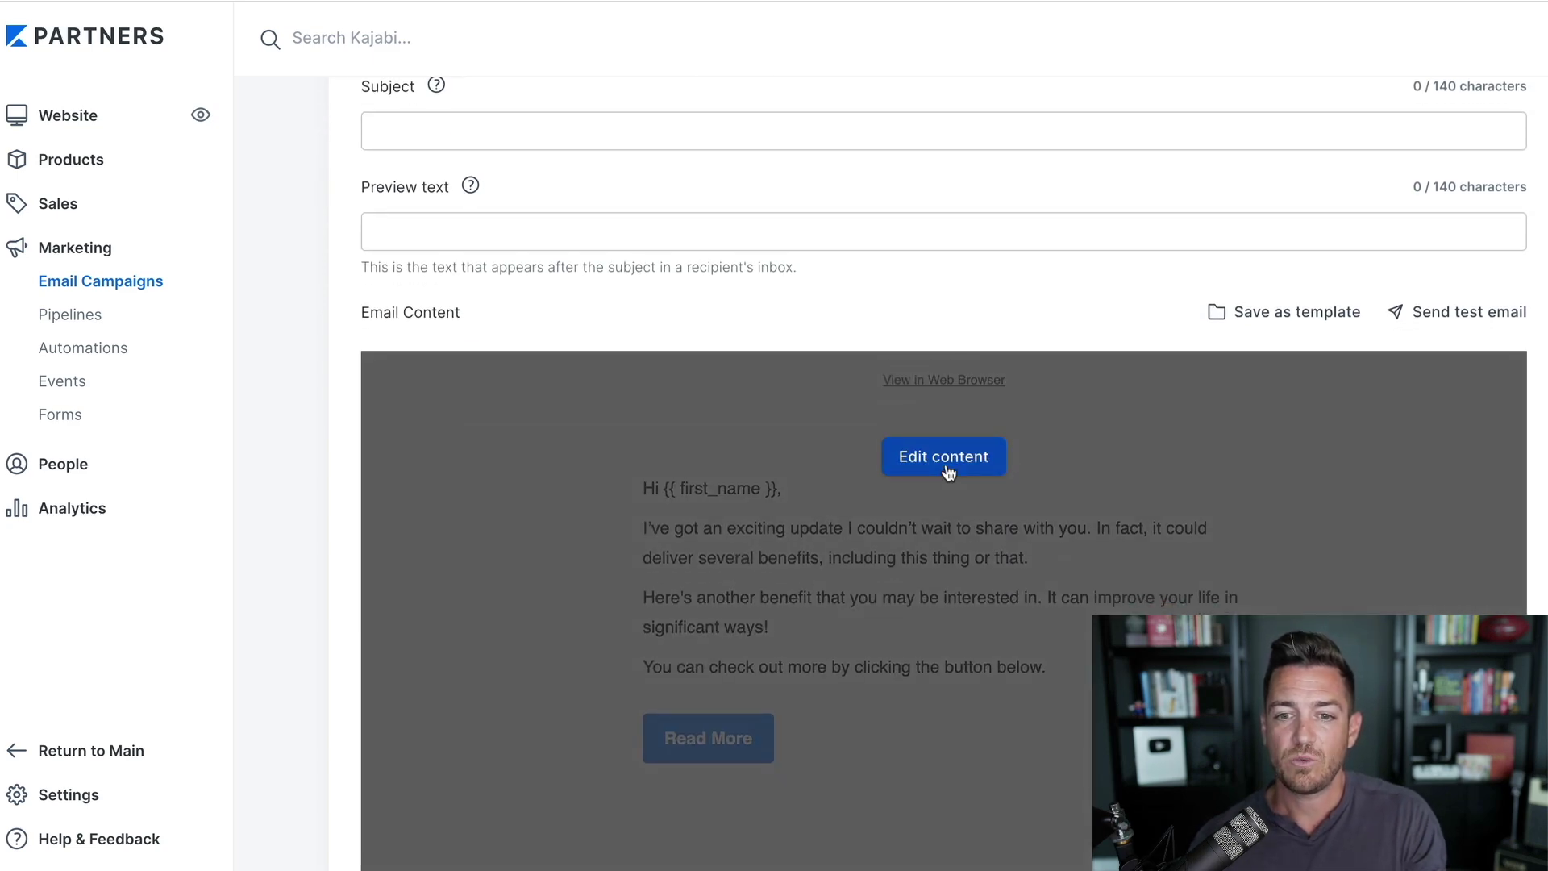
click(945, 460)
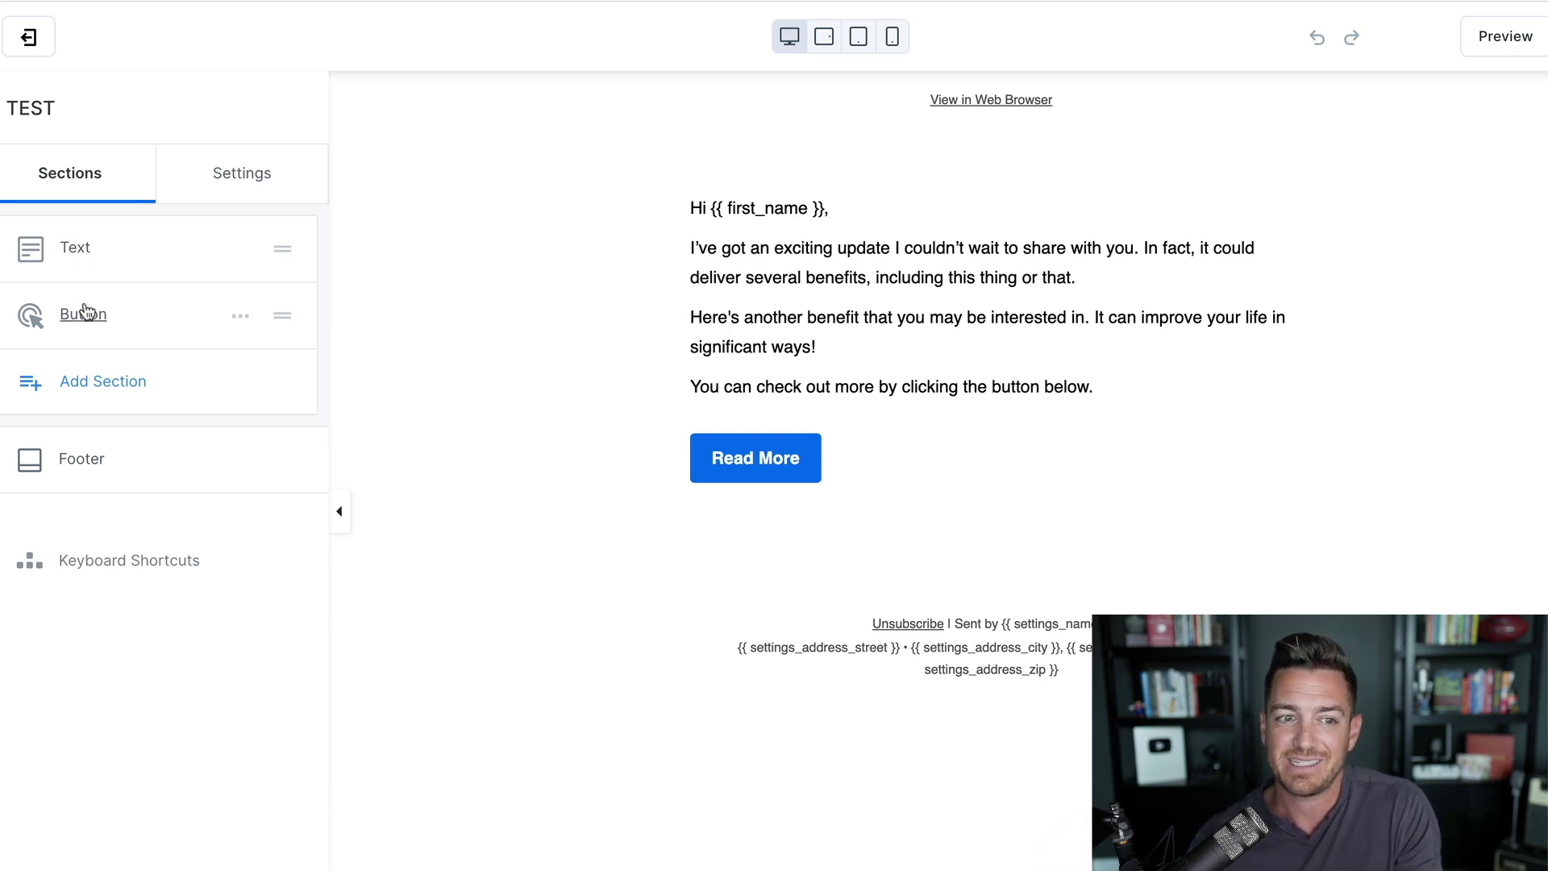
Open the email's text section and format the "I've got an exciting update" paragraph as Header 1.
click(850, 269)
scroll(212, 485, down, 2)
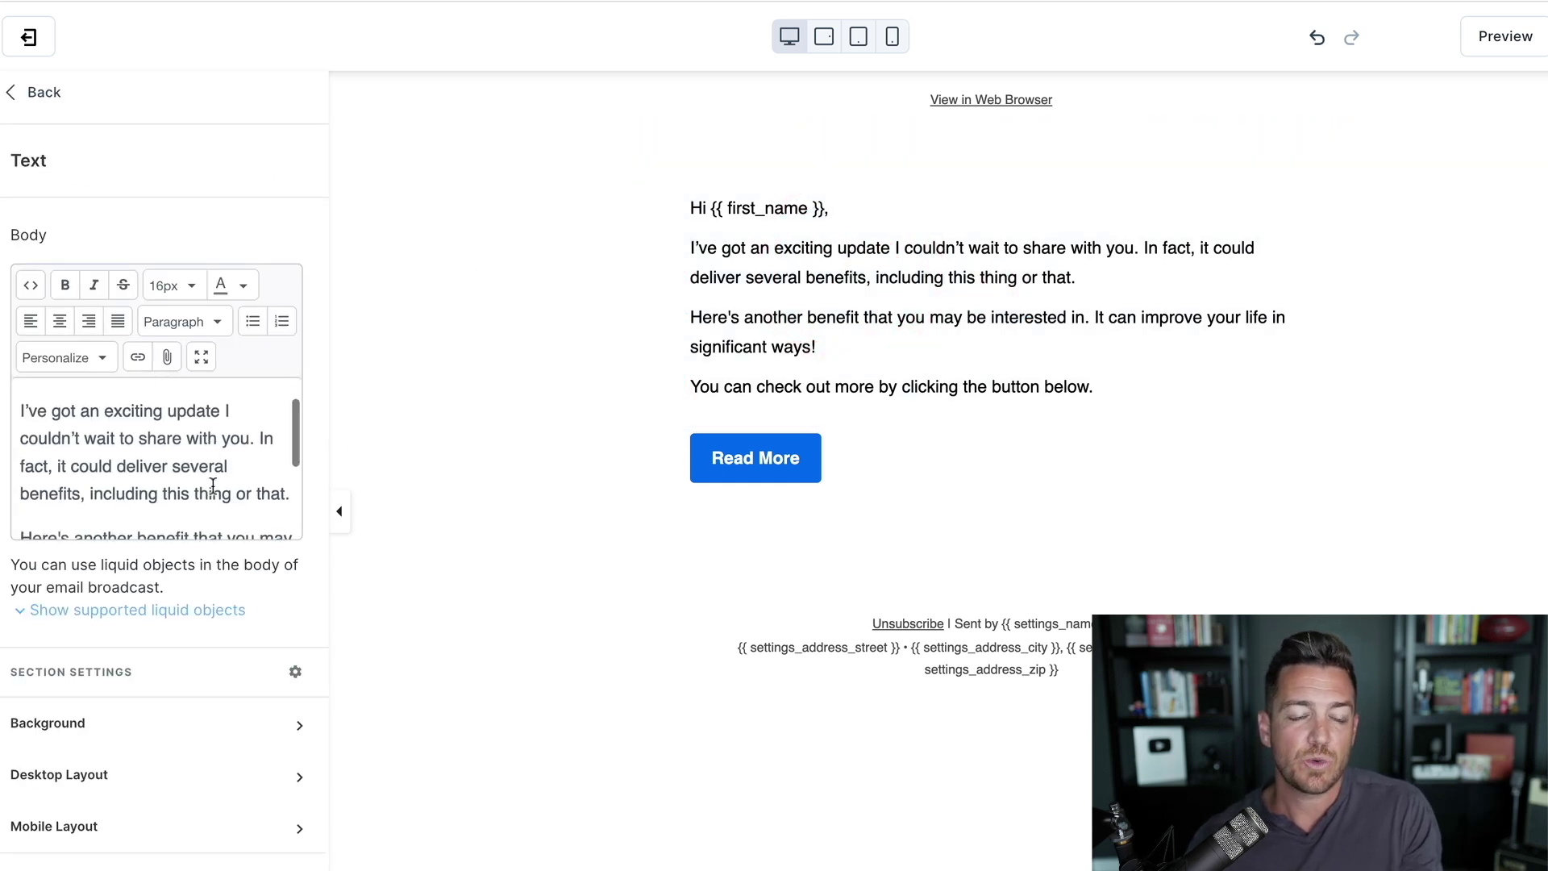
scroll(213, 485, down, 3)
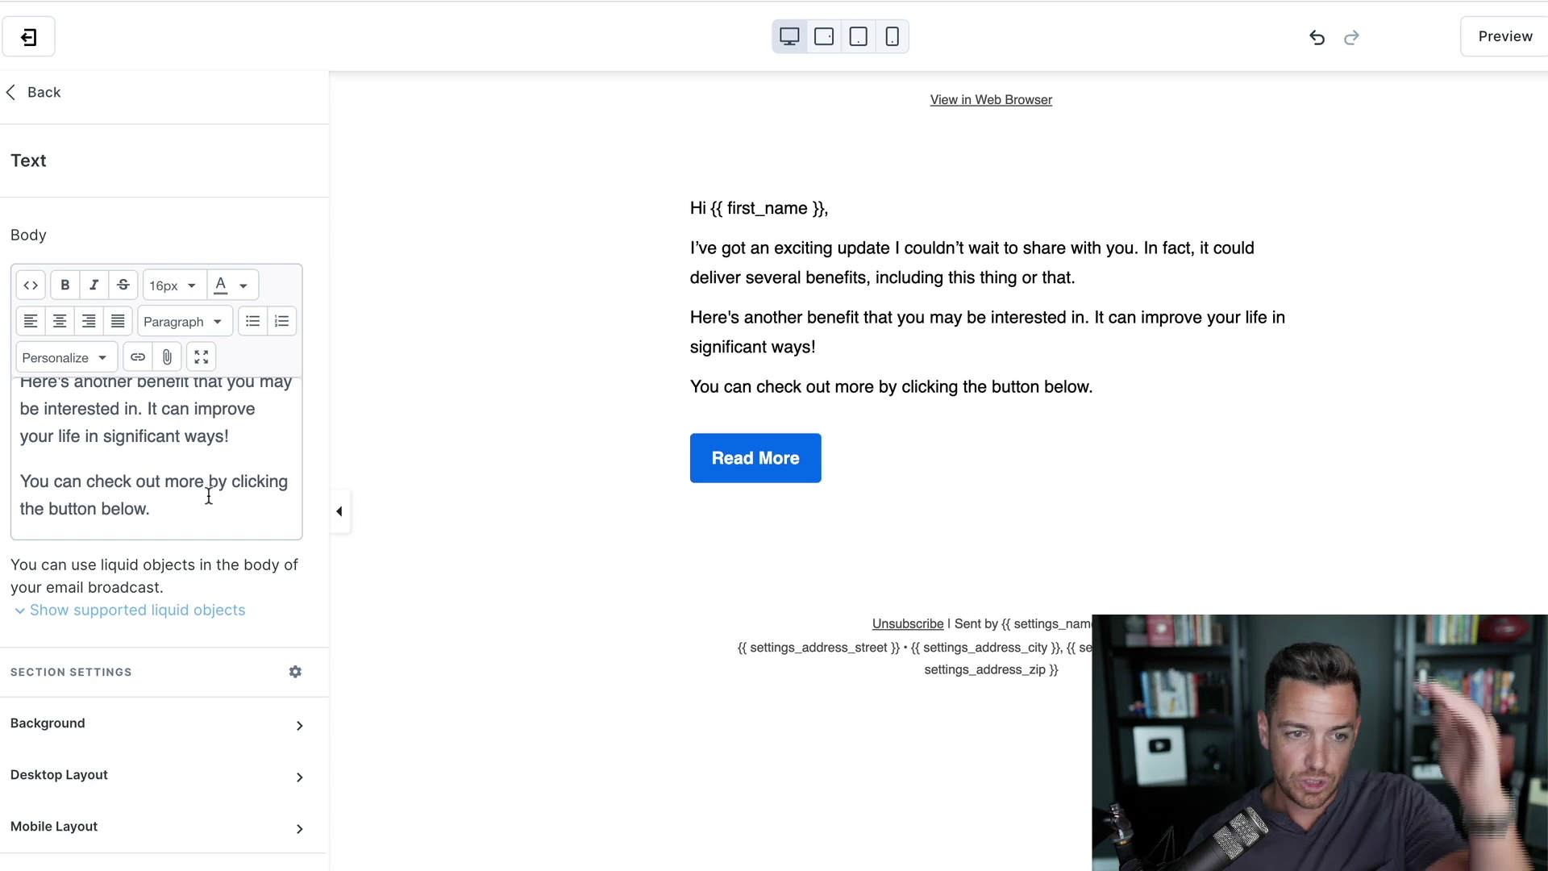
click(195, 516)
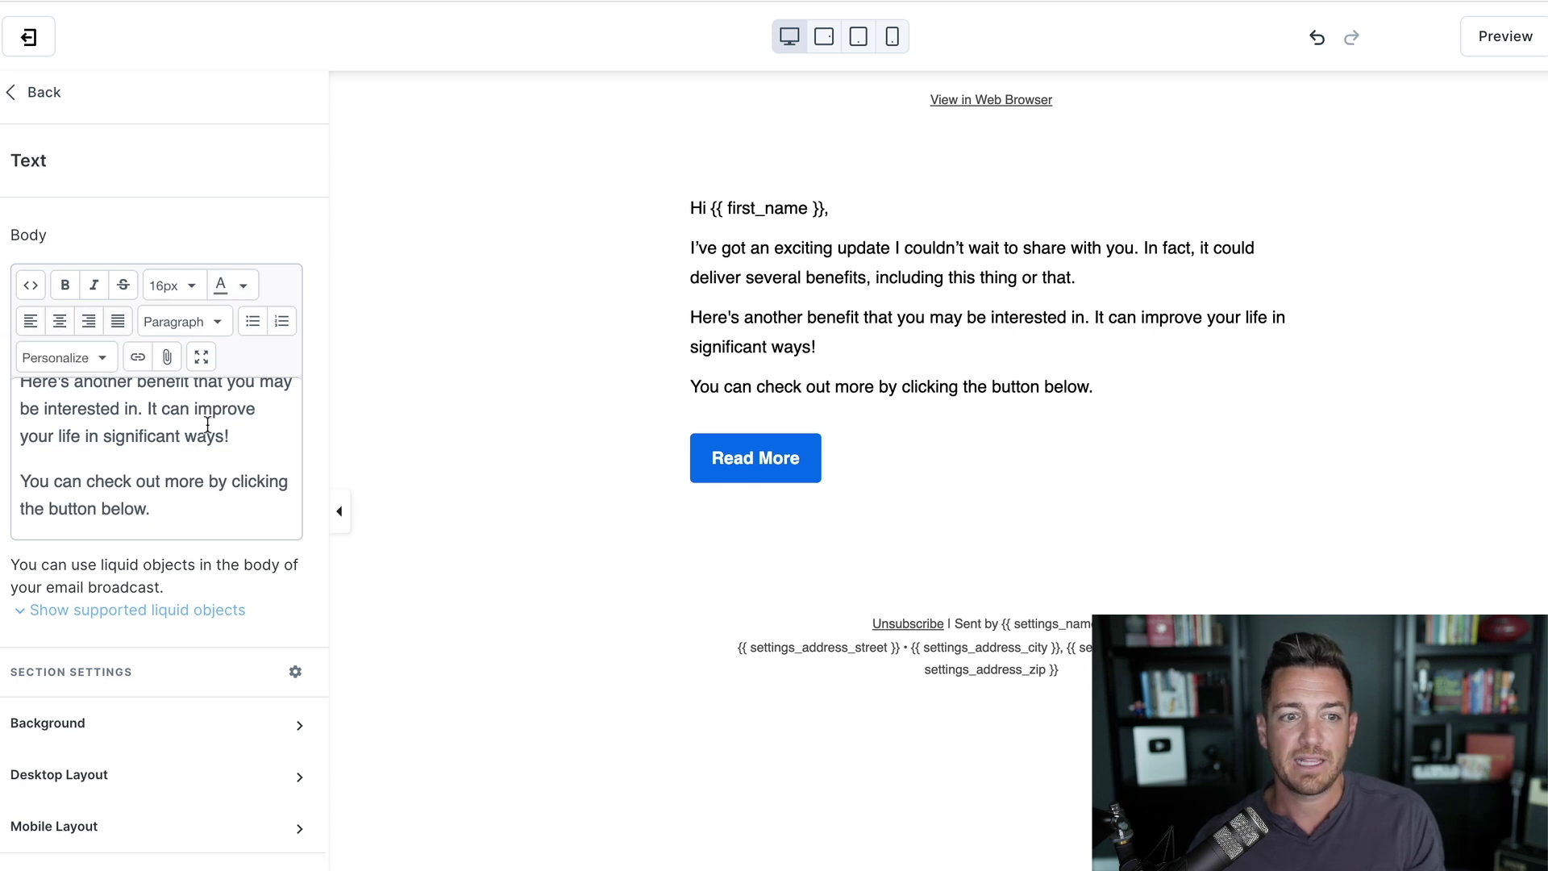
scroll(179, 514, up, 5)
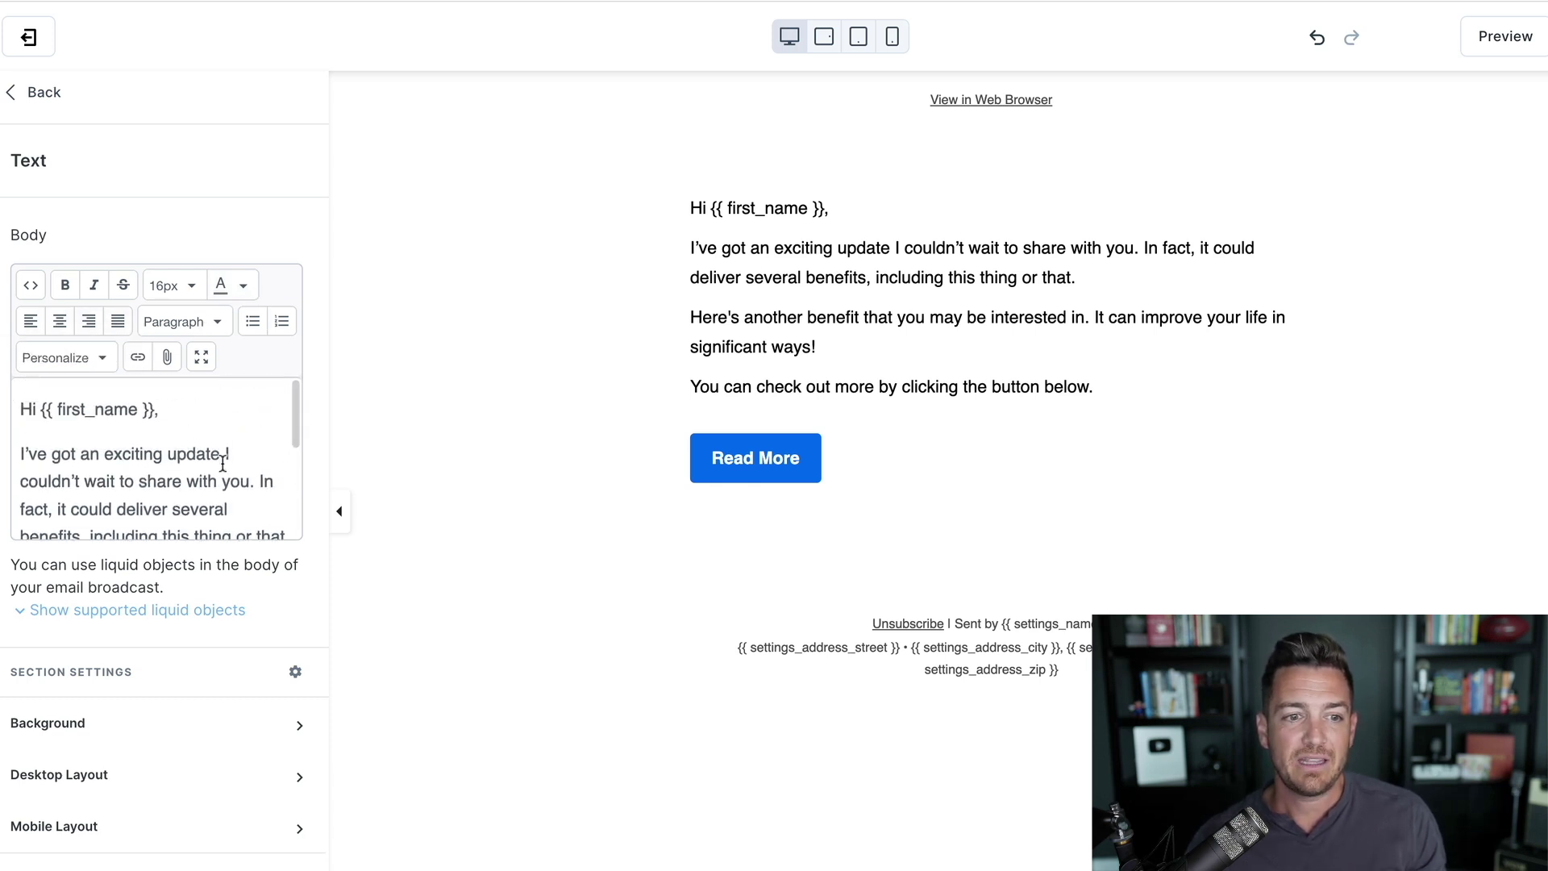
drag(219, 455, 20, 454)
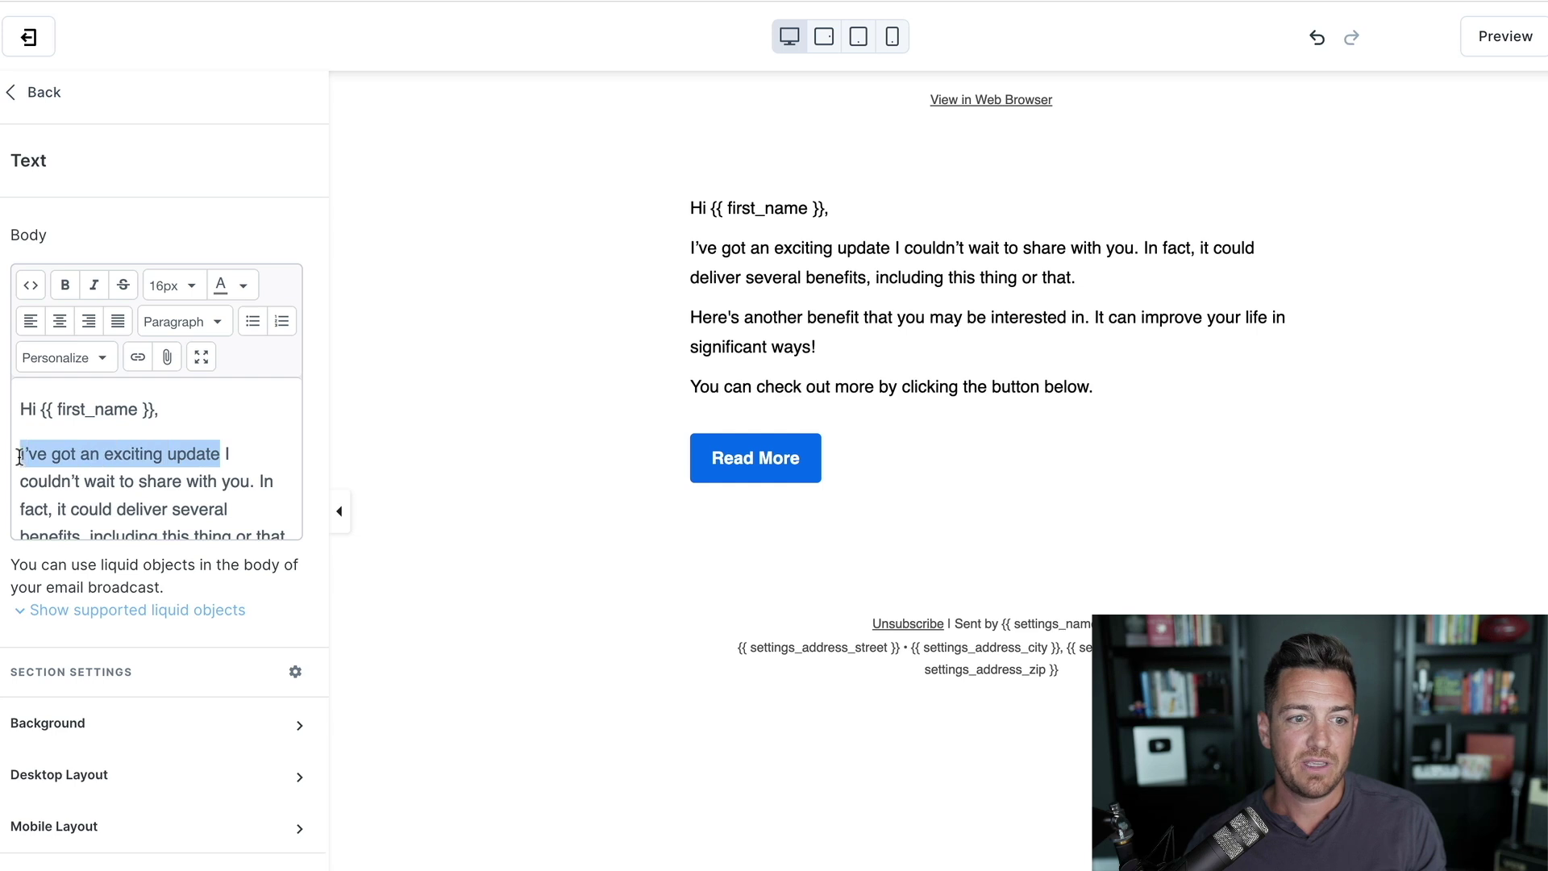
click(207, 323)
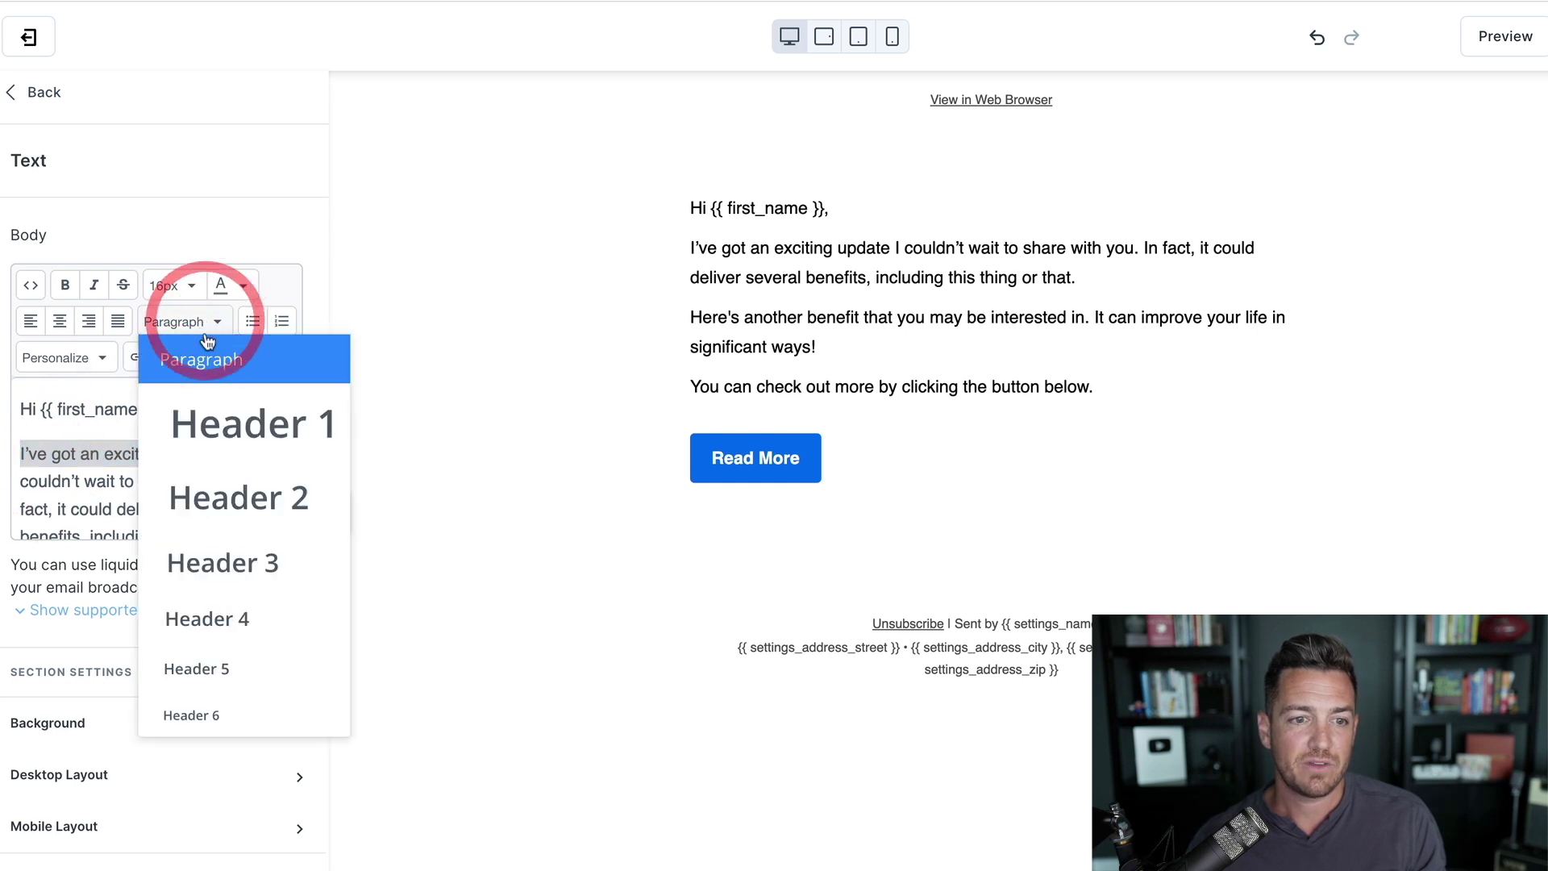
click(214, 415)
Expand the supported liquid objects, look over the body text, and return to the email's section list.
click(293, 582)
click(292, 609)
click(236, 542)
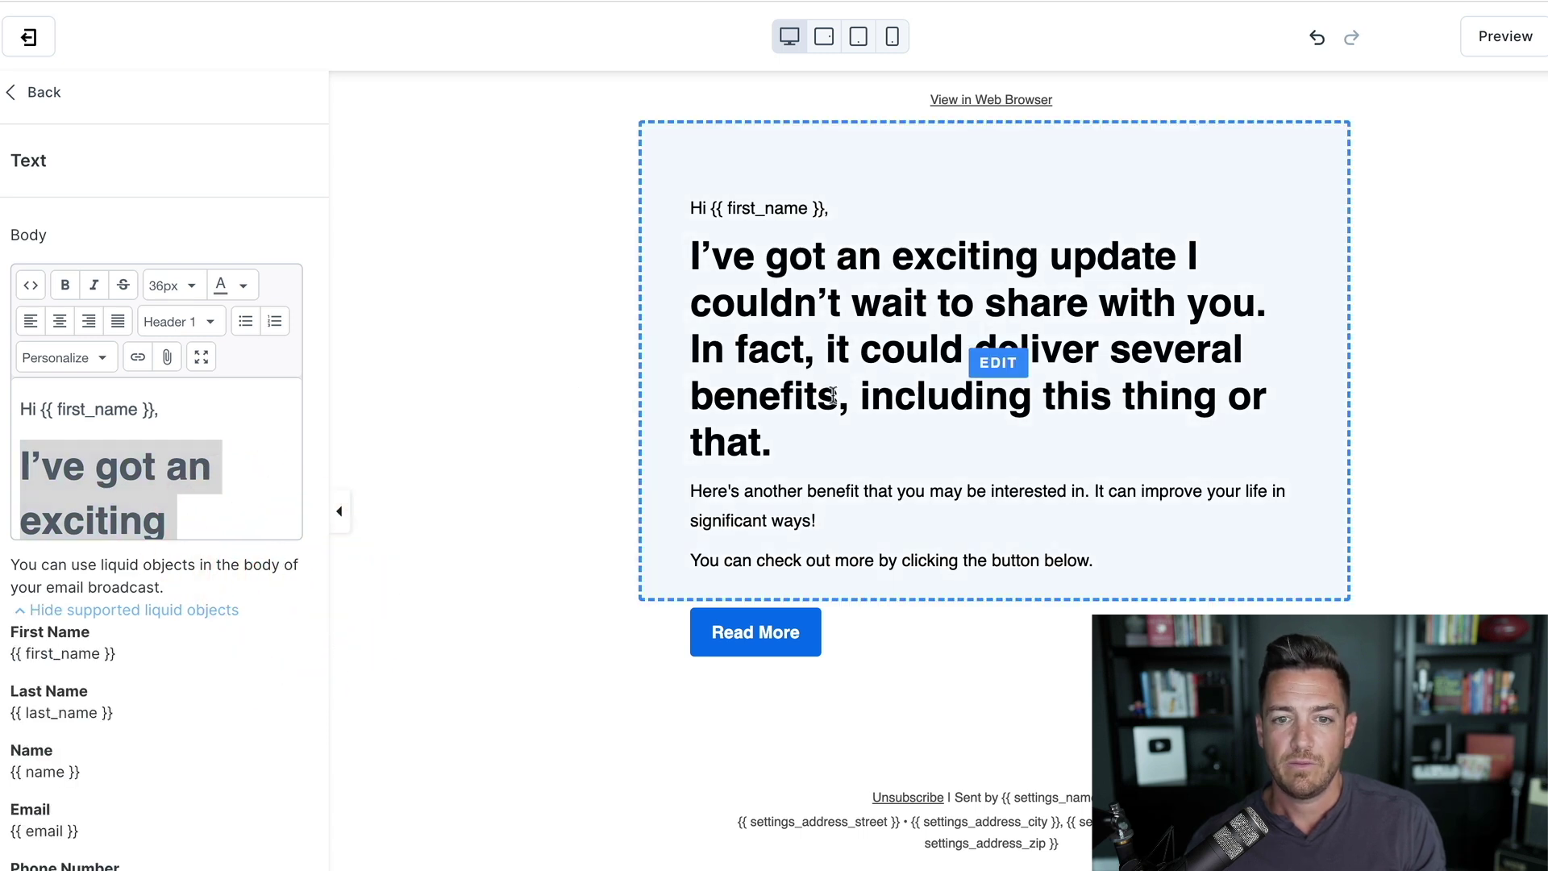
scroll(221, 483, down, 5)
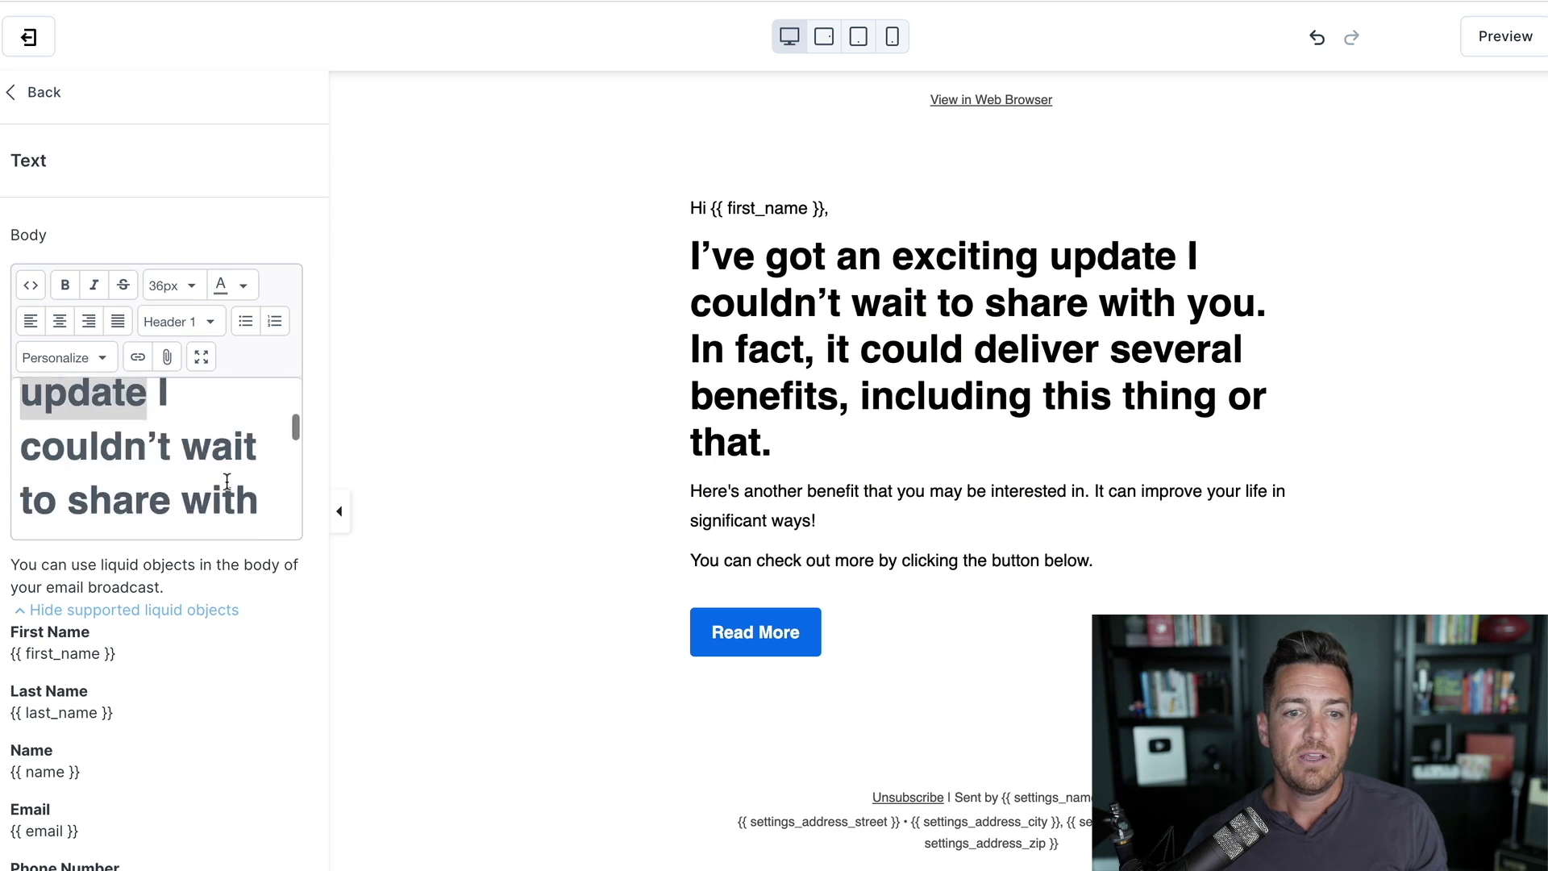
scroll(225, 477, up, 5)
click(39, 88)
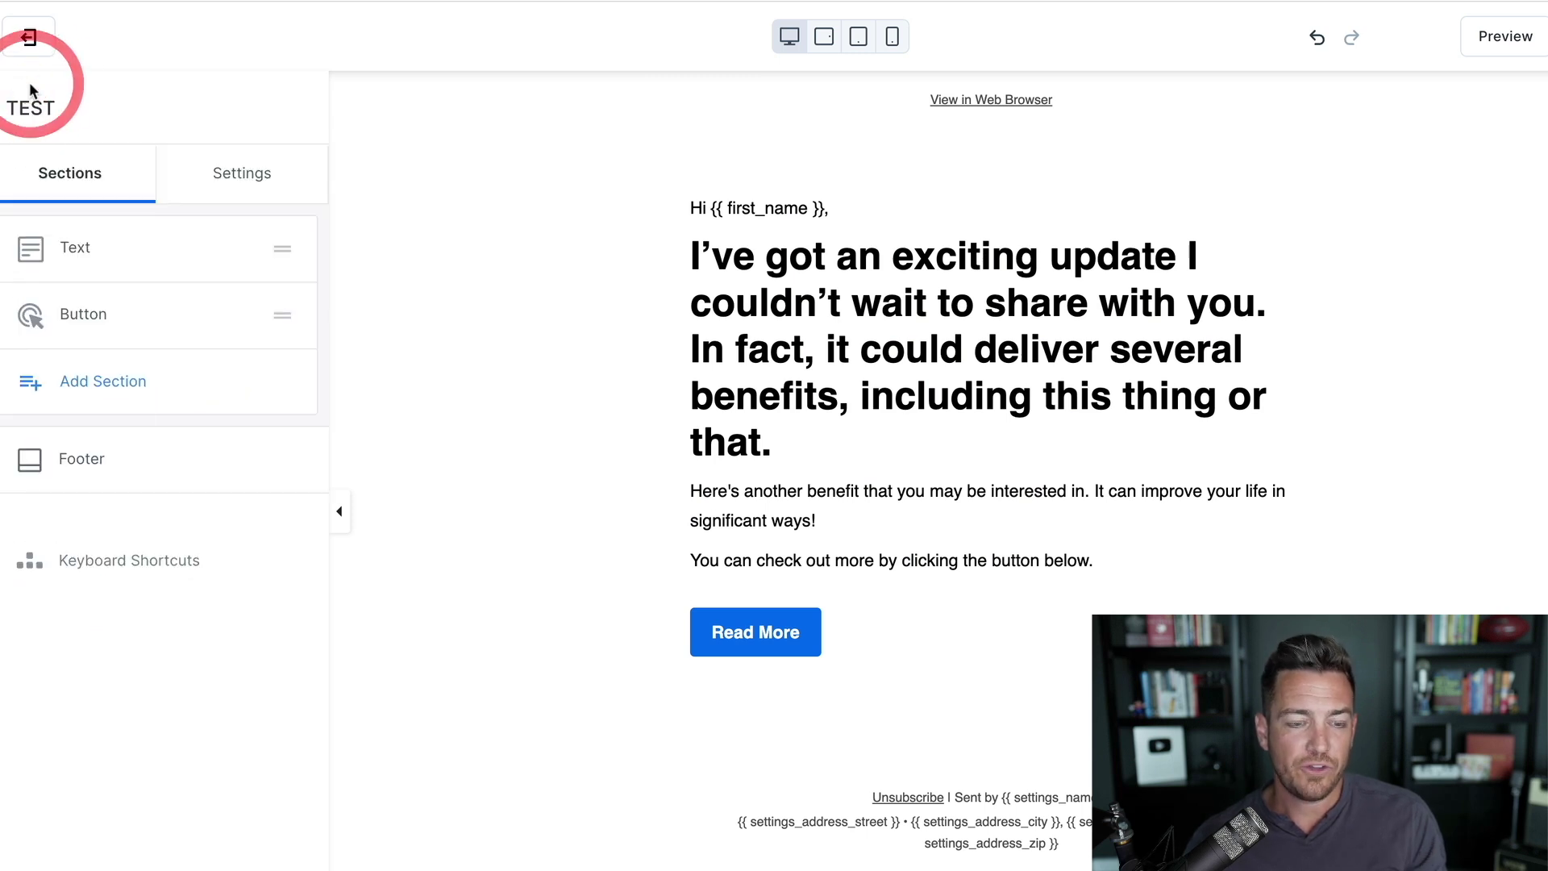
Open the Button section and examine its link text, link action choices, colors, type, size, radius and alignment settings.
click(94, 314)
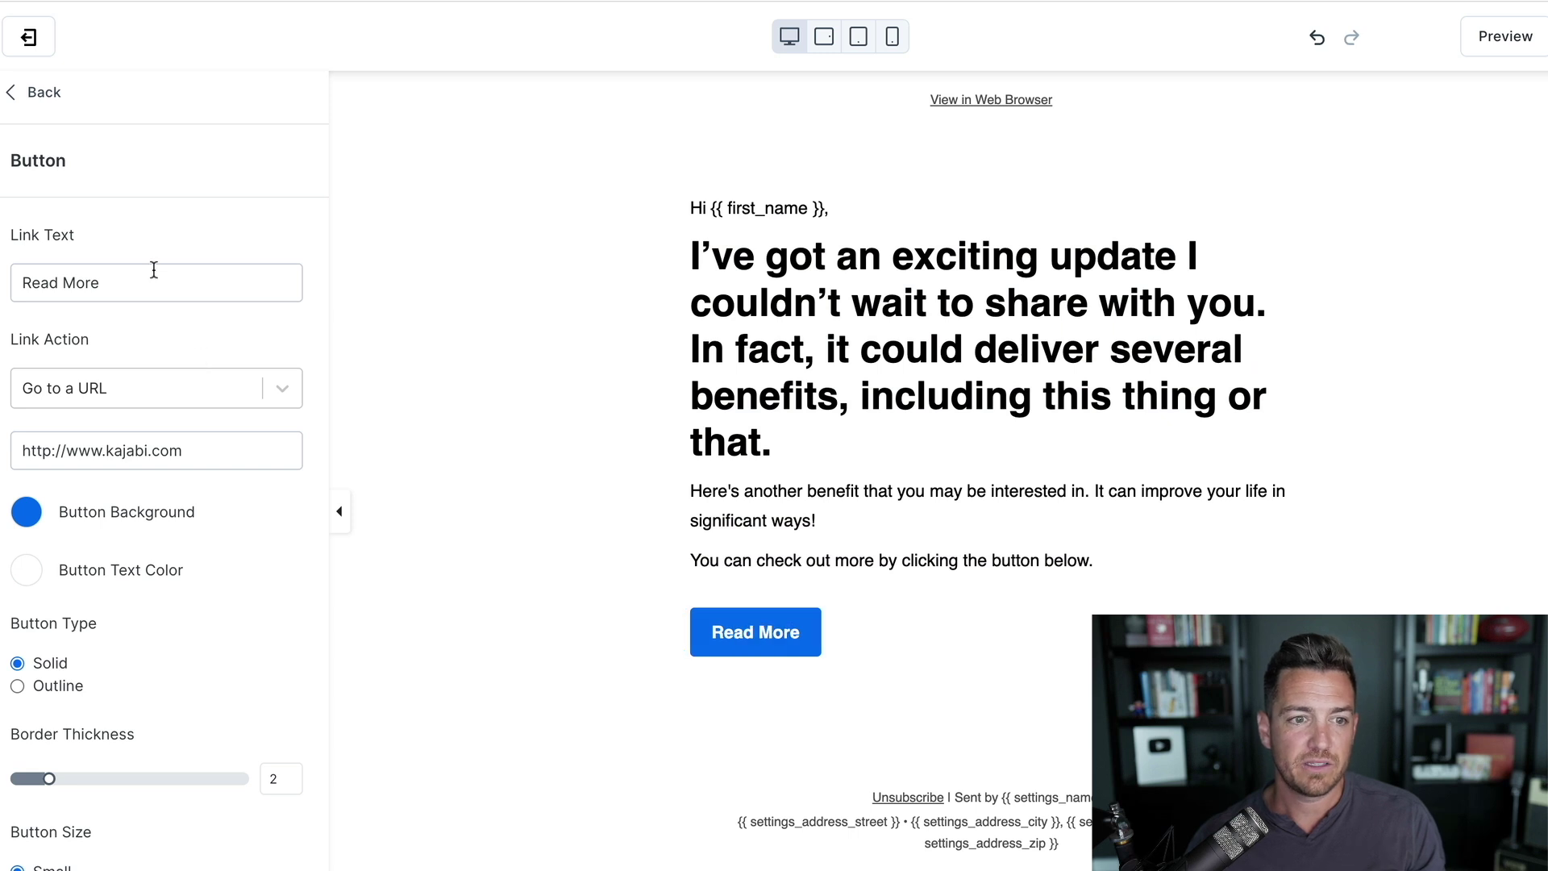
drag(124, 288, 6, 283)
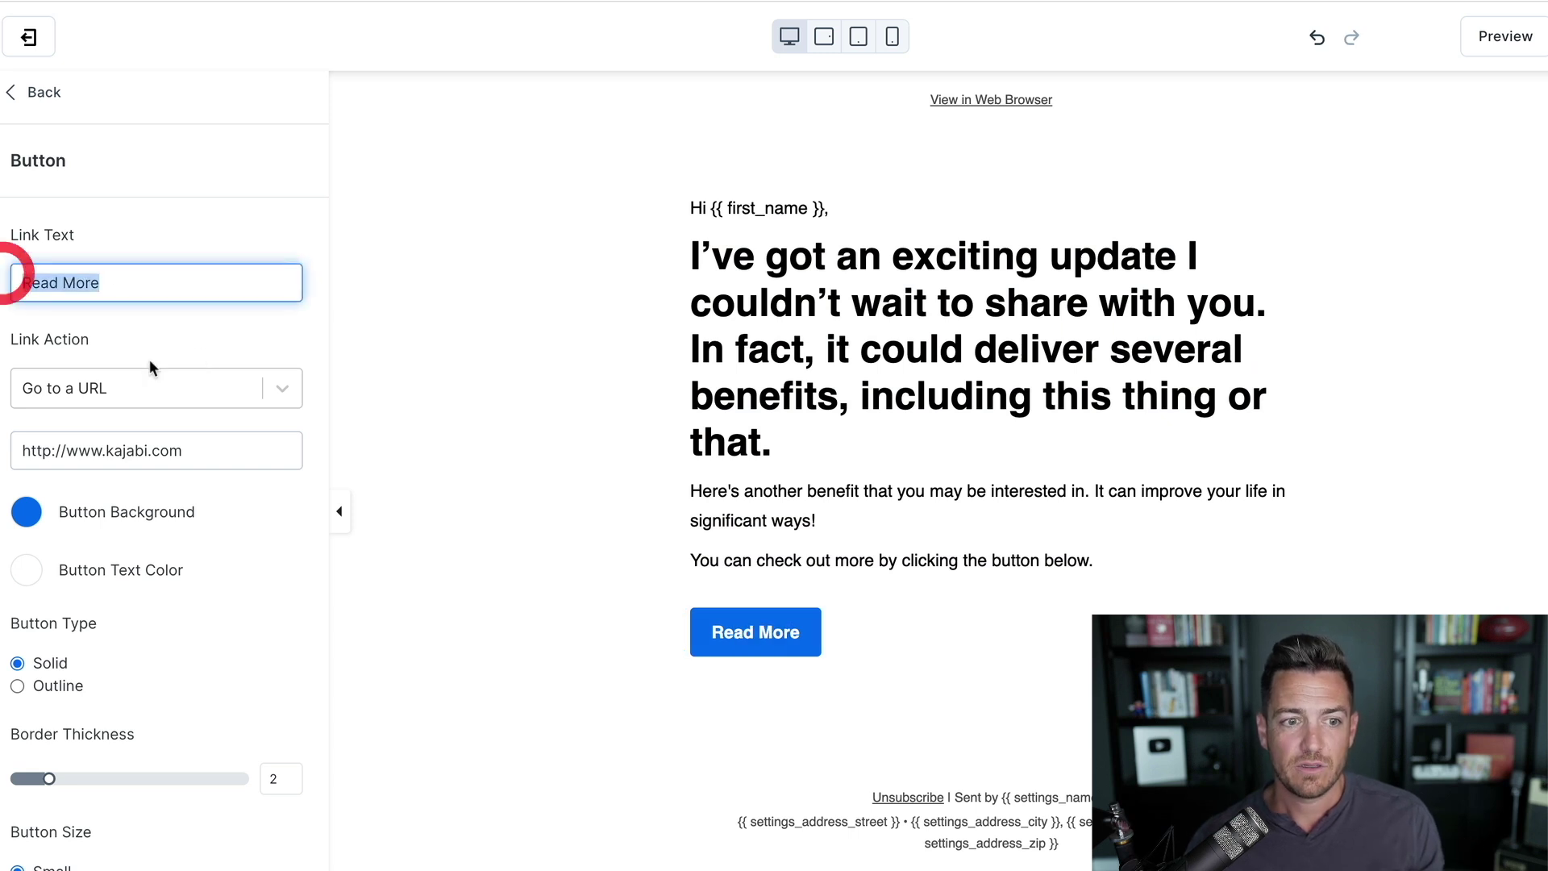
click(274, 388)
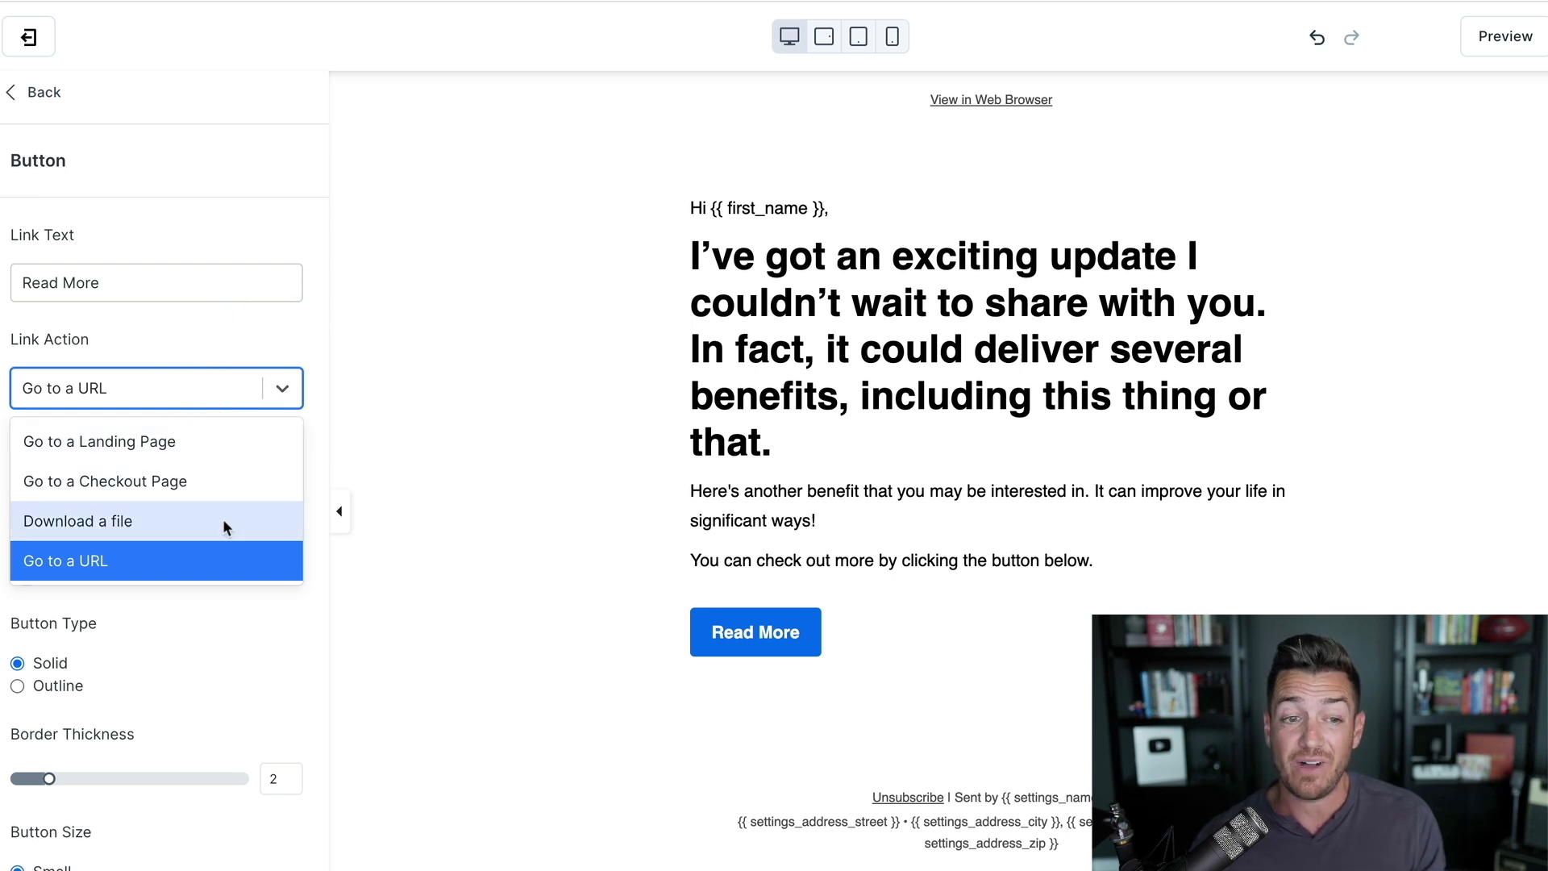
click(300, 339)
click(300, 337)
scroll(187, 495, down, 2)
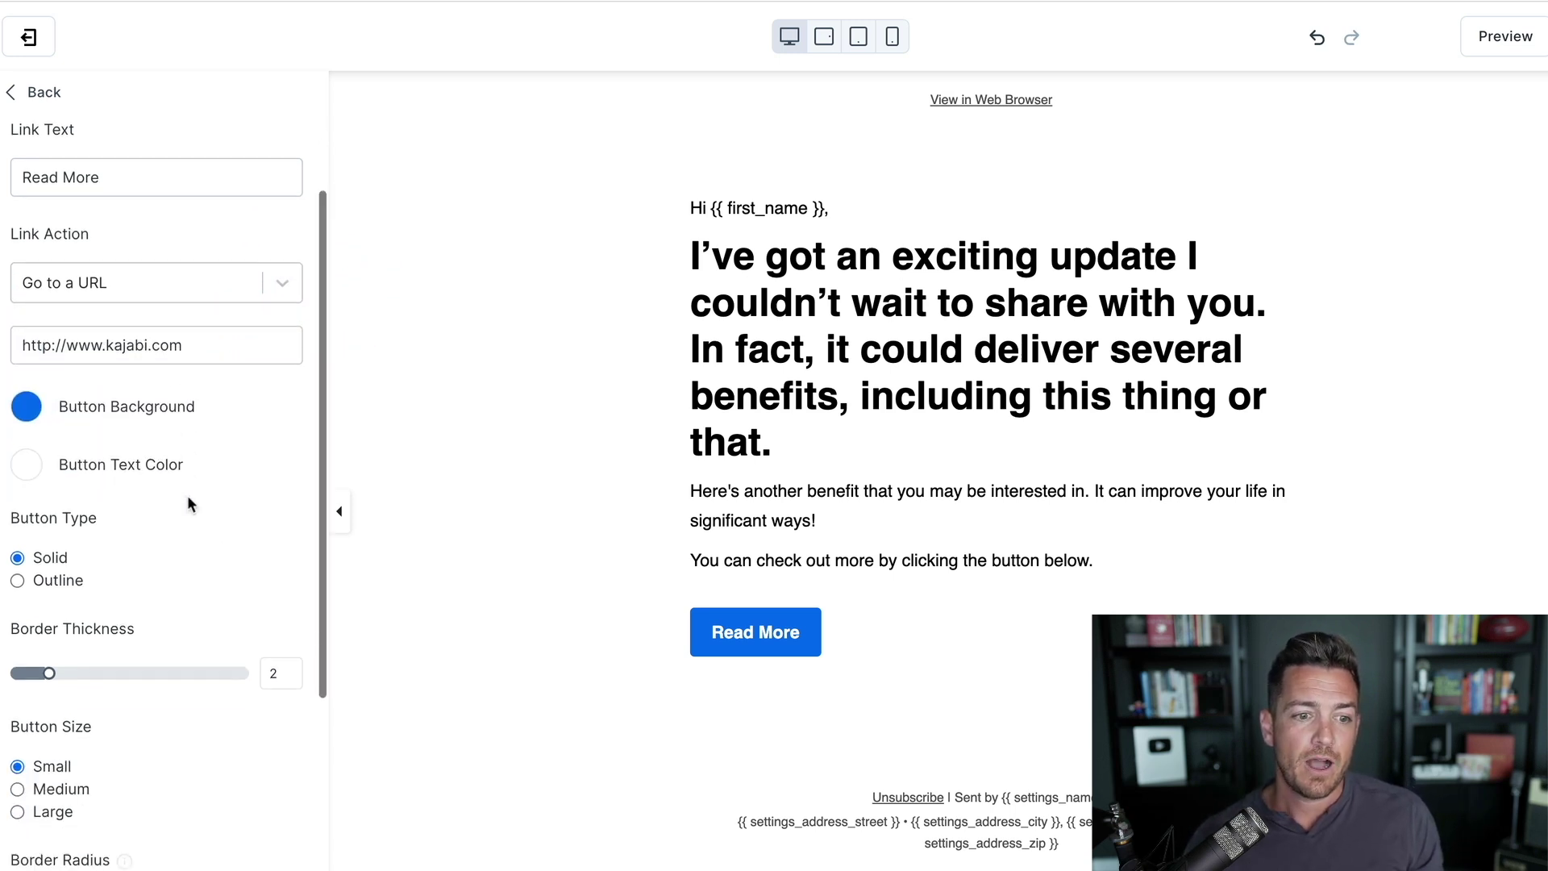
scroll(42, 508, down, 4)
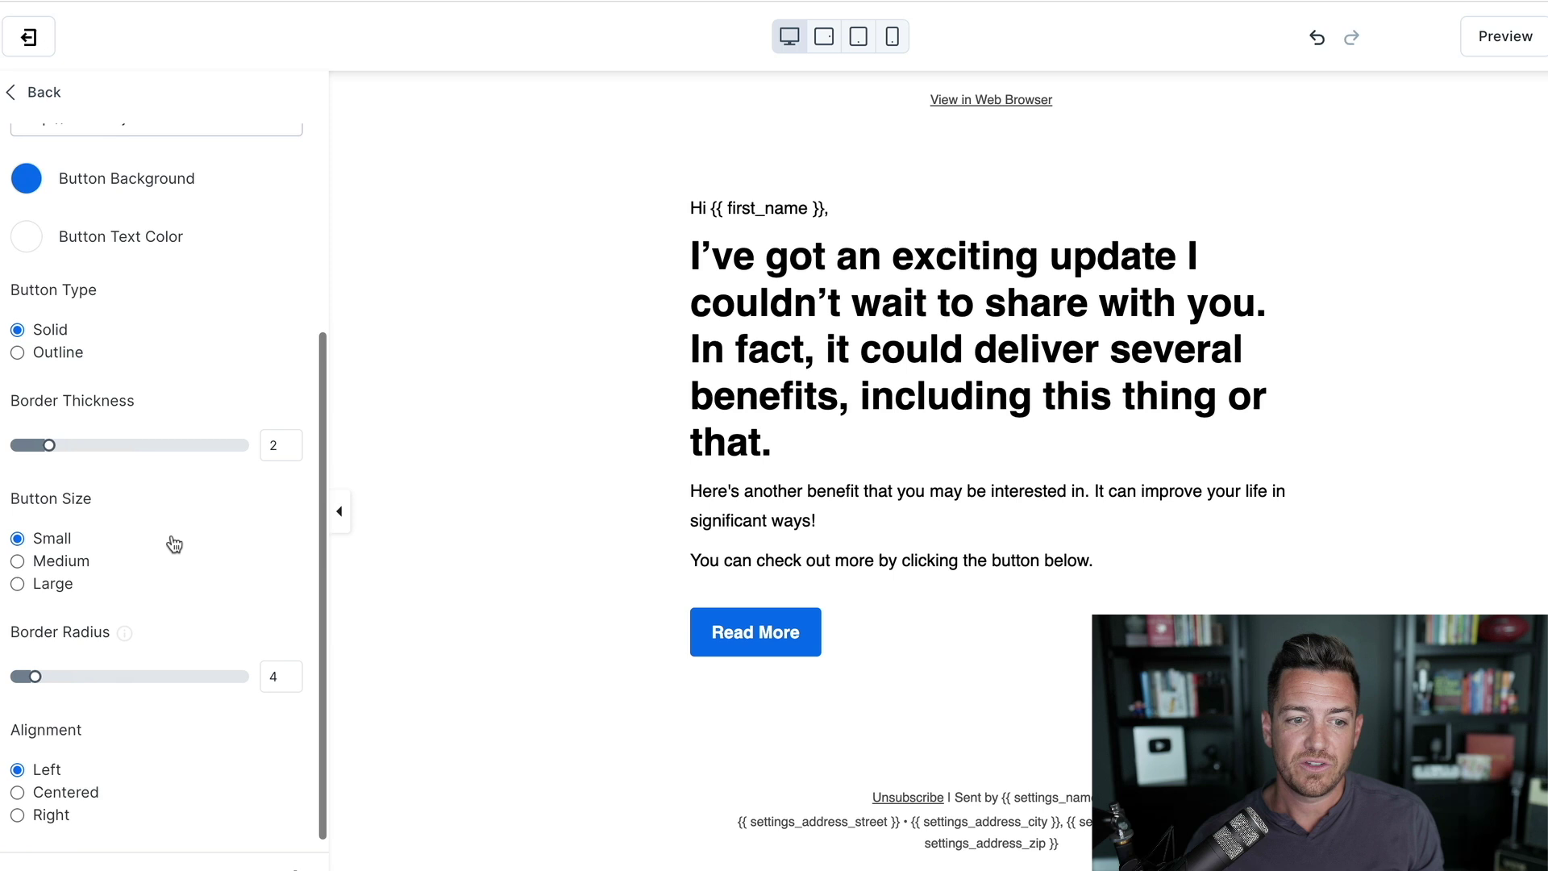
scroll(174, 545, down, 3)
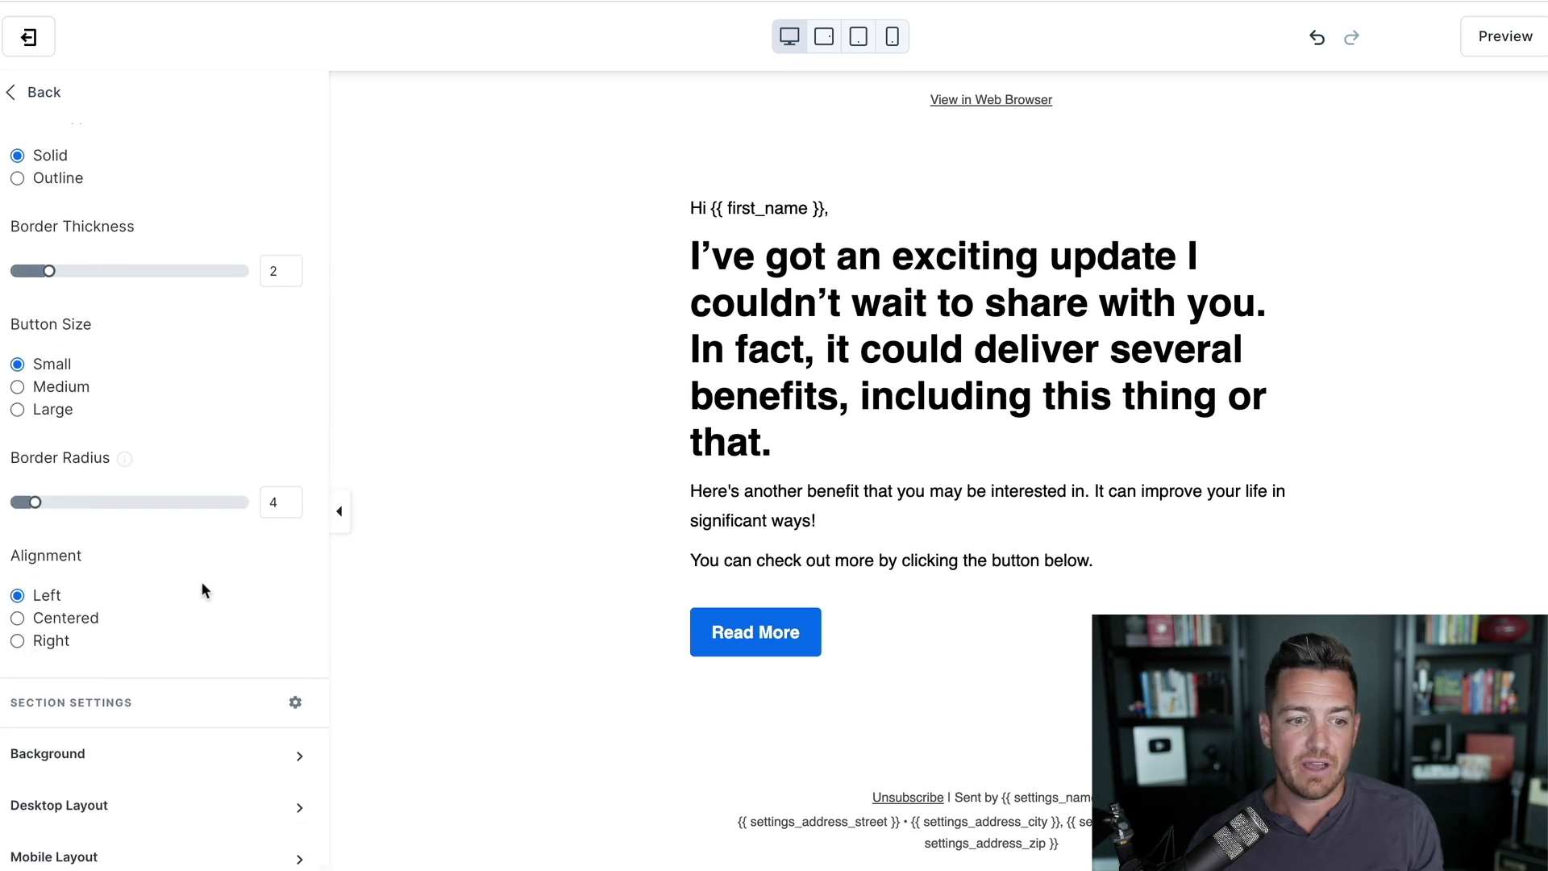
Expand the button's mobile layout settings and preview the email at phone size.
click(296, 856)
scroll(269, 810, down, 6)
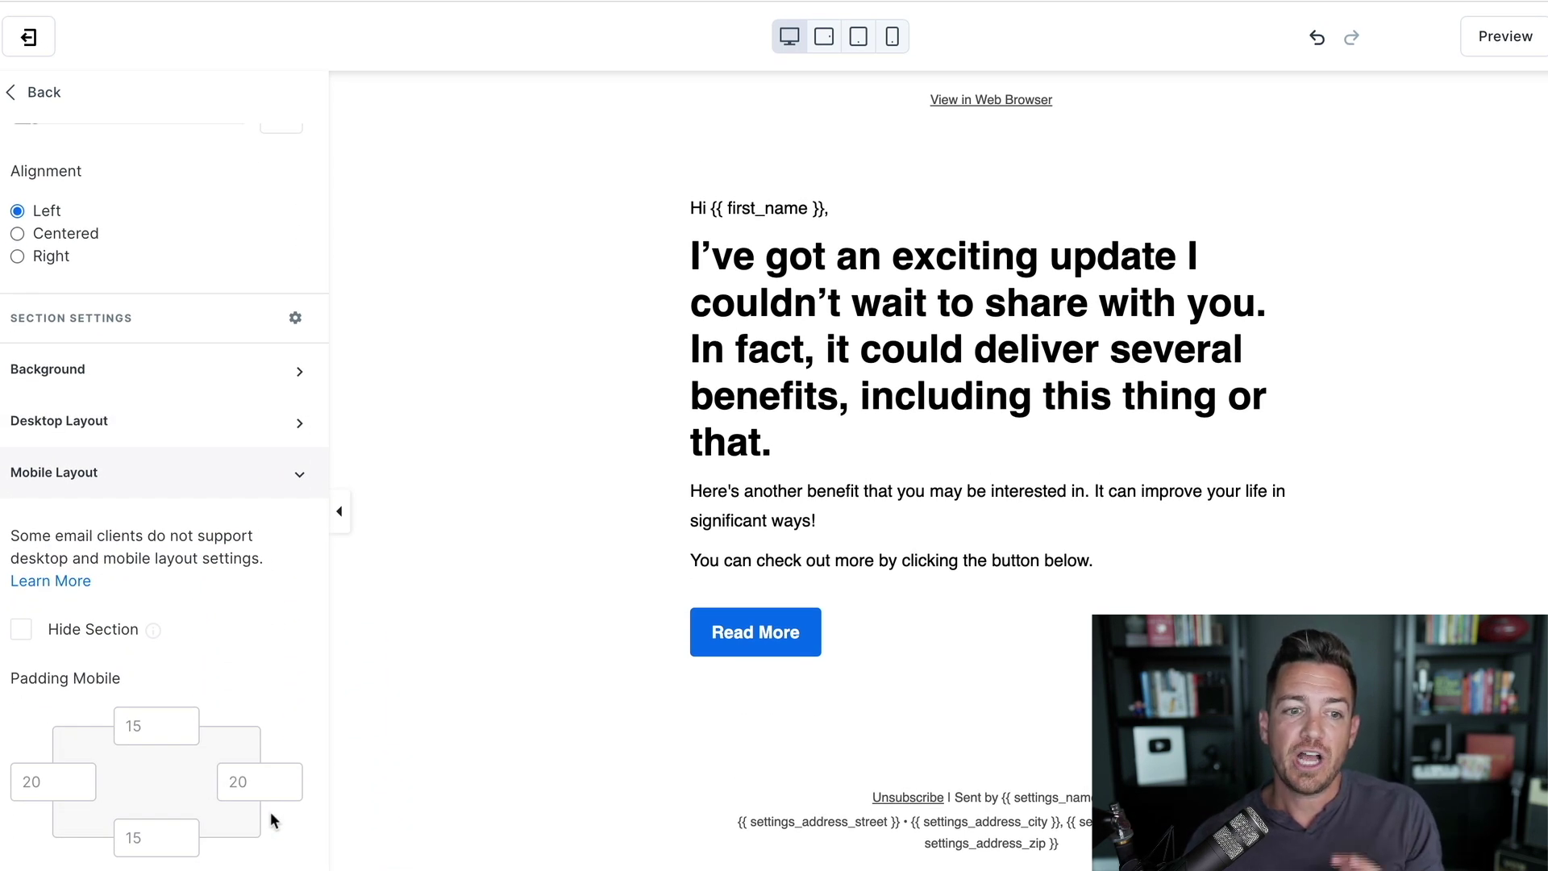
click(897, 37)
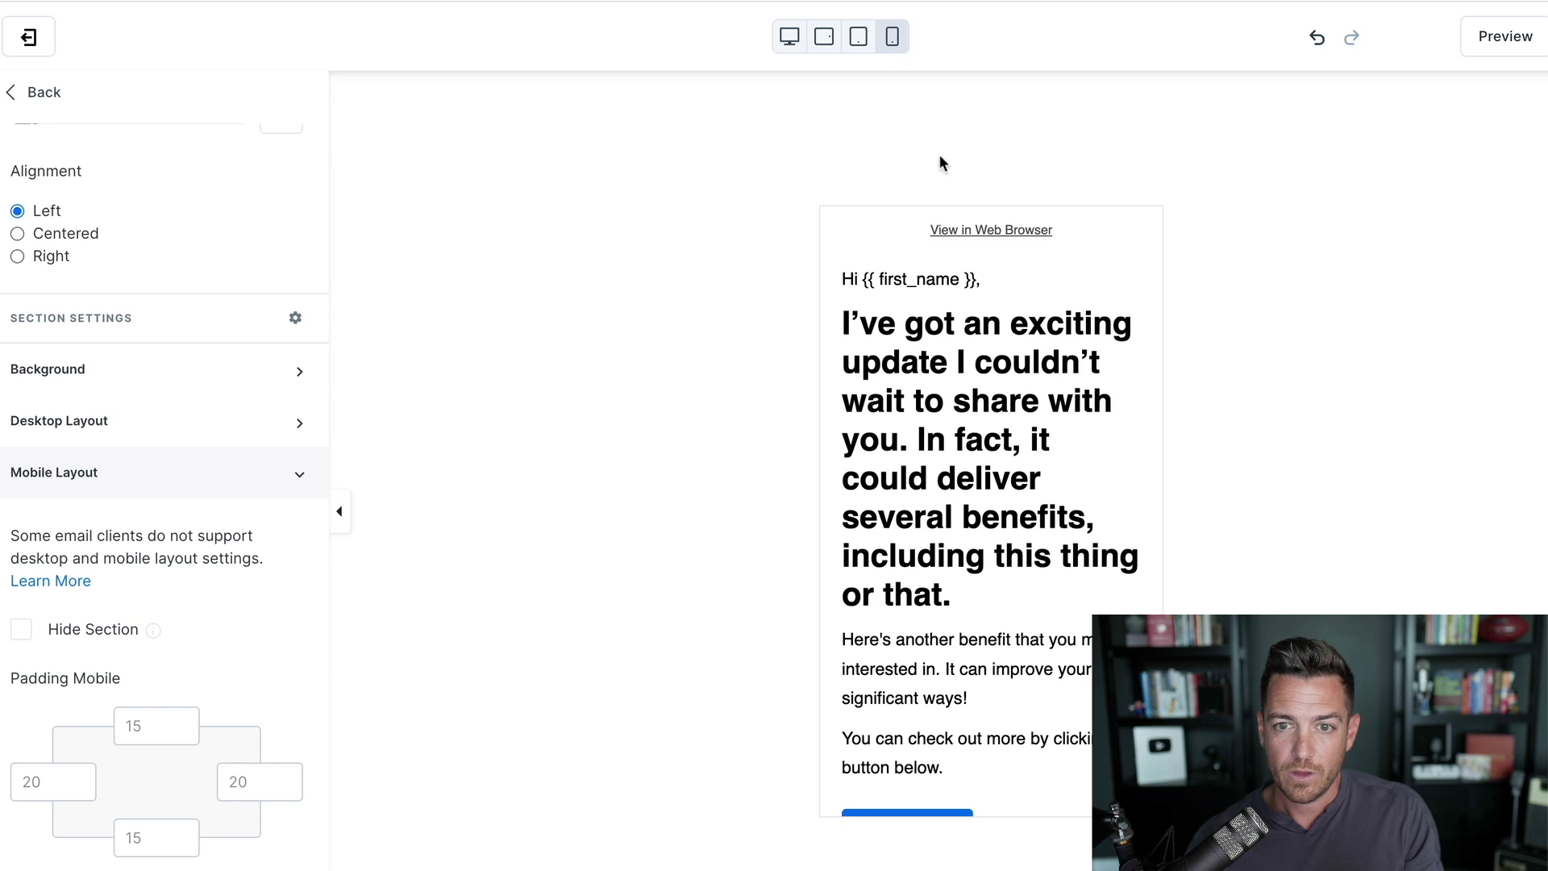
Check the rest of the phone preview, leave the TEST email editor without saving, and return to the email campaigns list.
scroll(992, 484, down, 3)
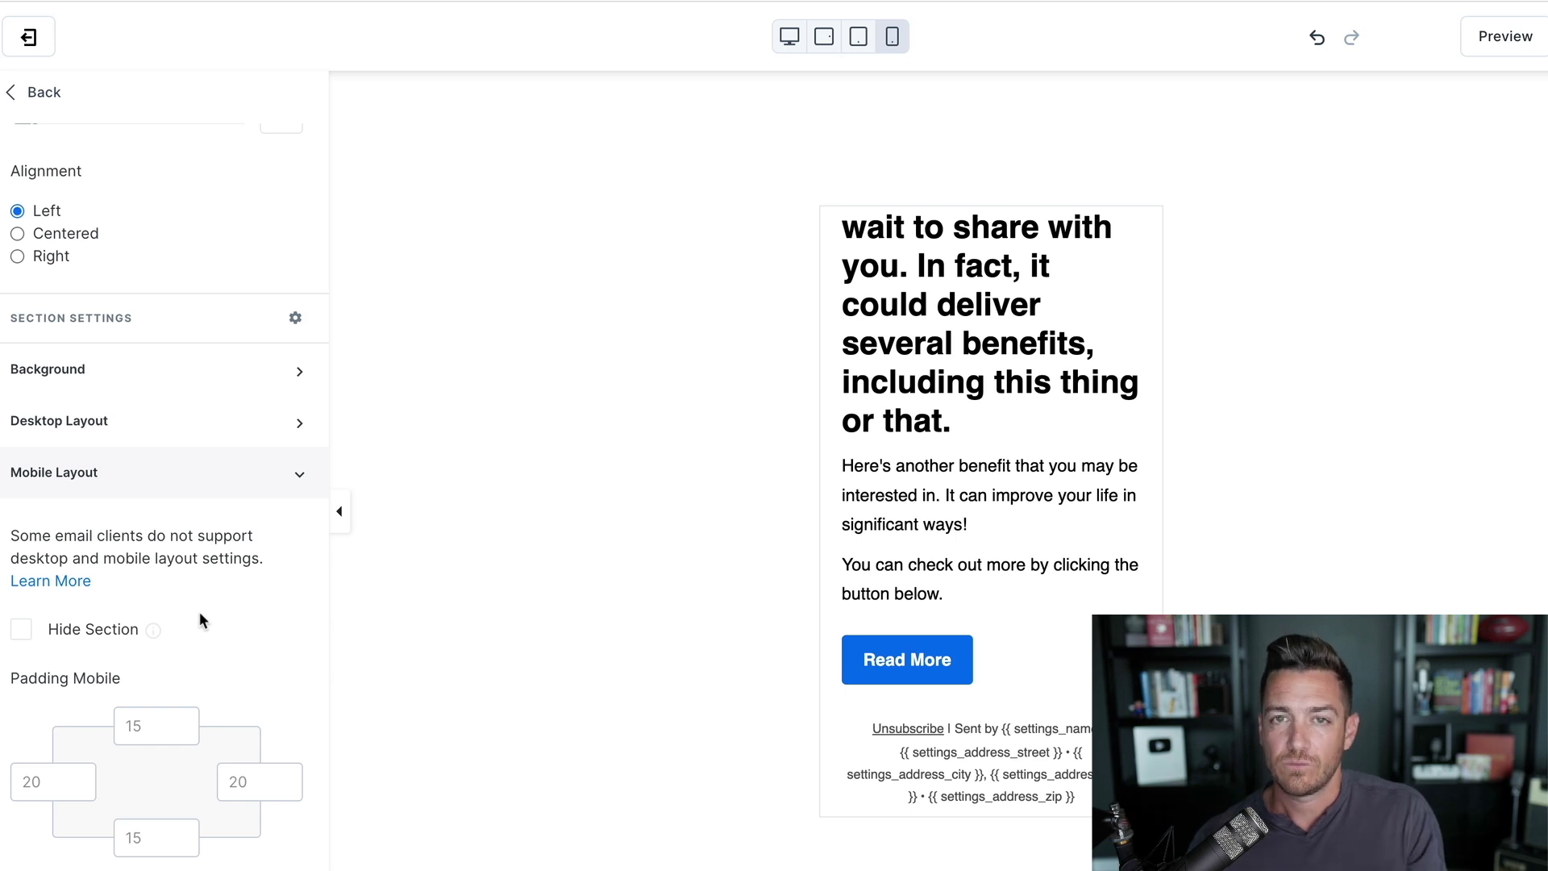
scroll(255, 650, up, 10)
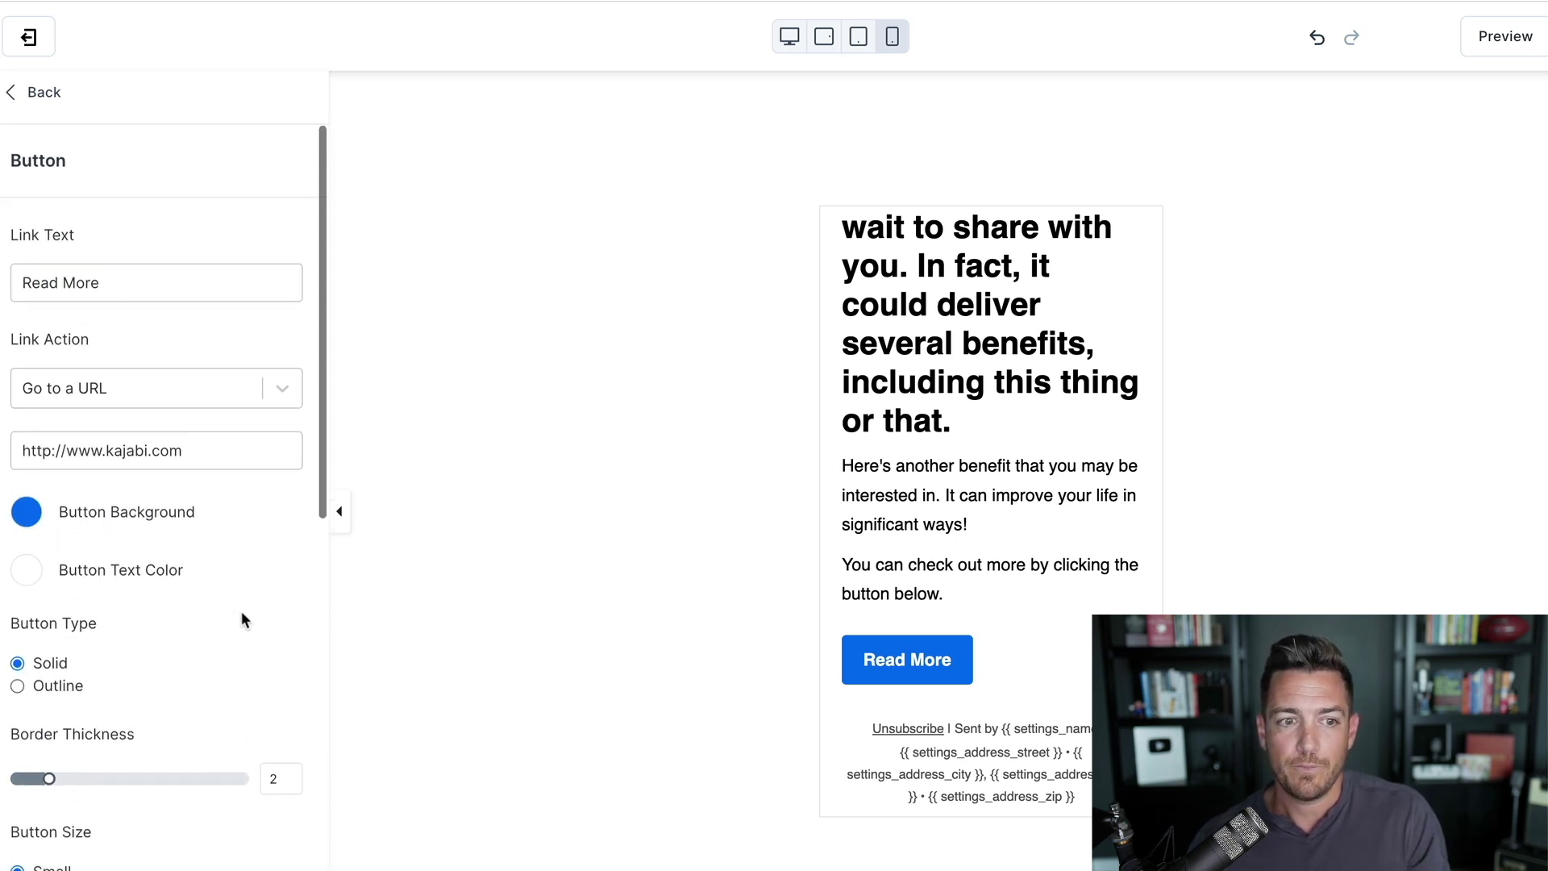
click(27, 95)
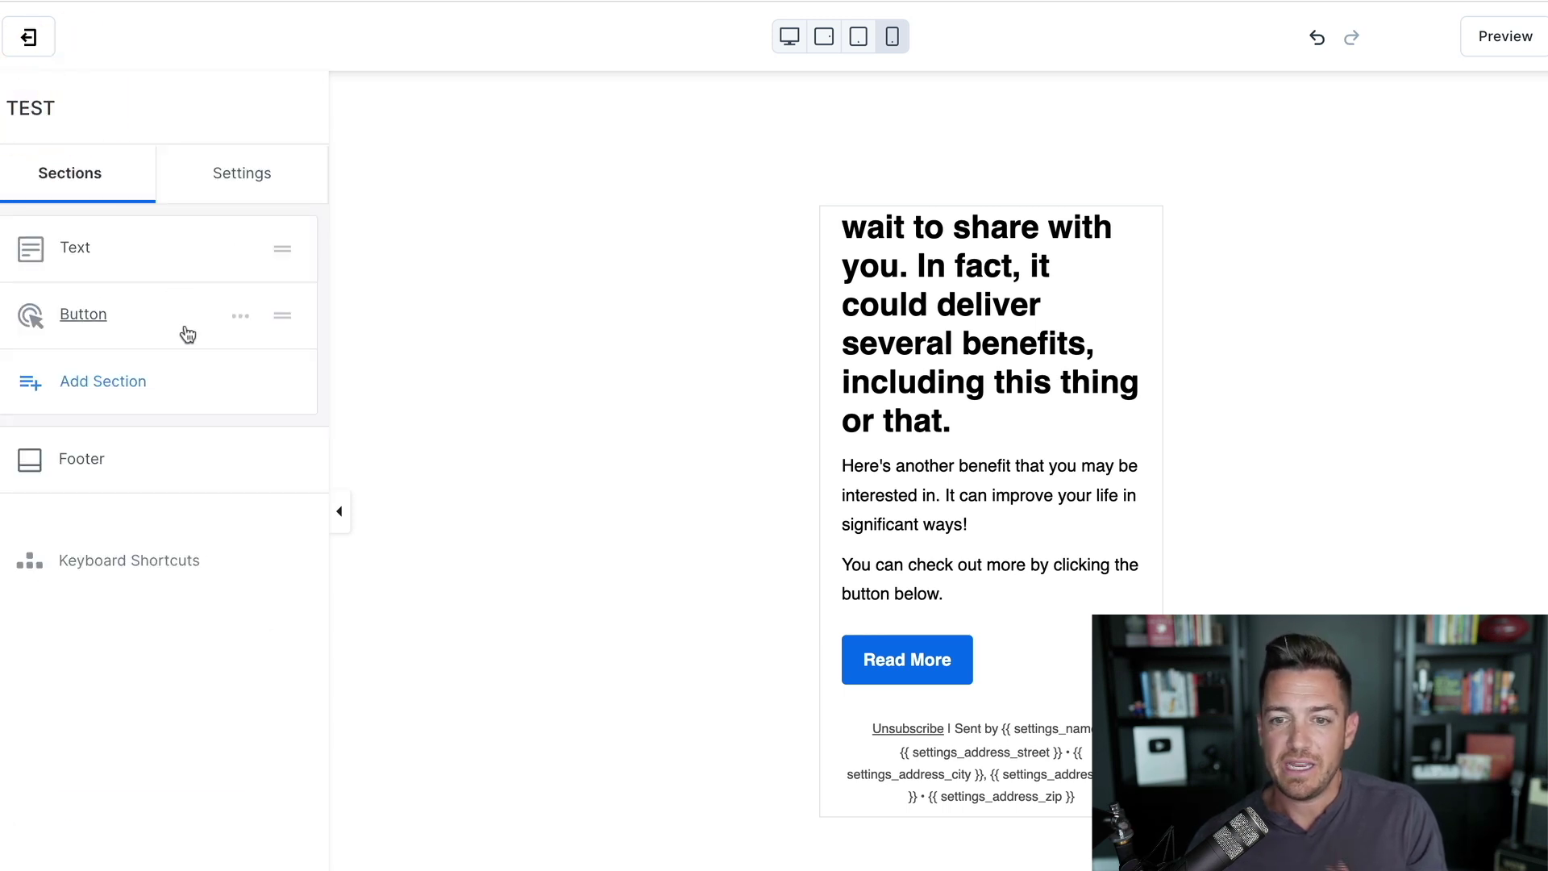
click(19, 42)
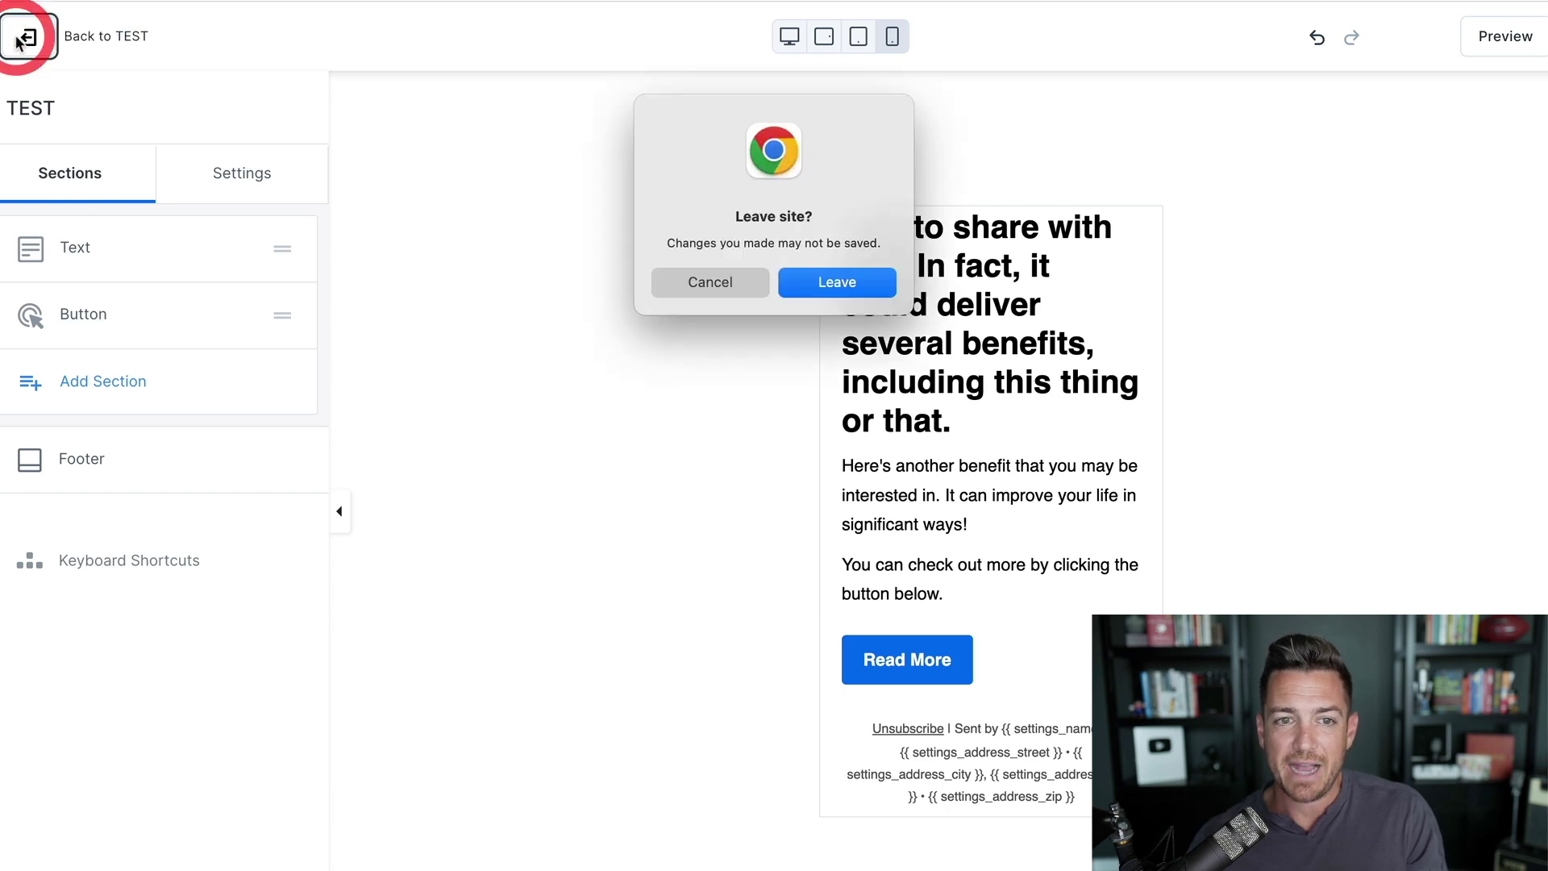
click(843, 284)
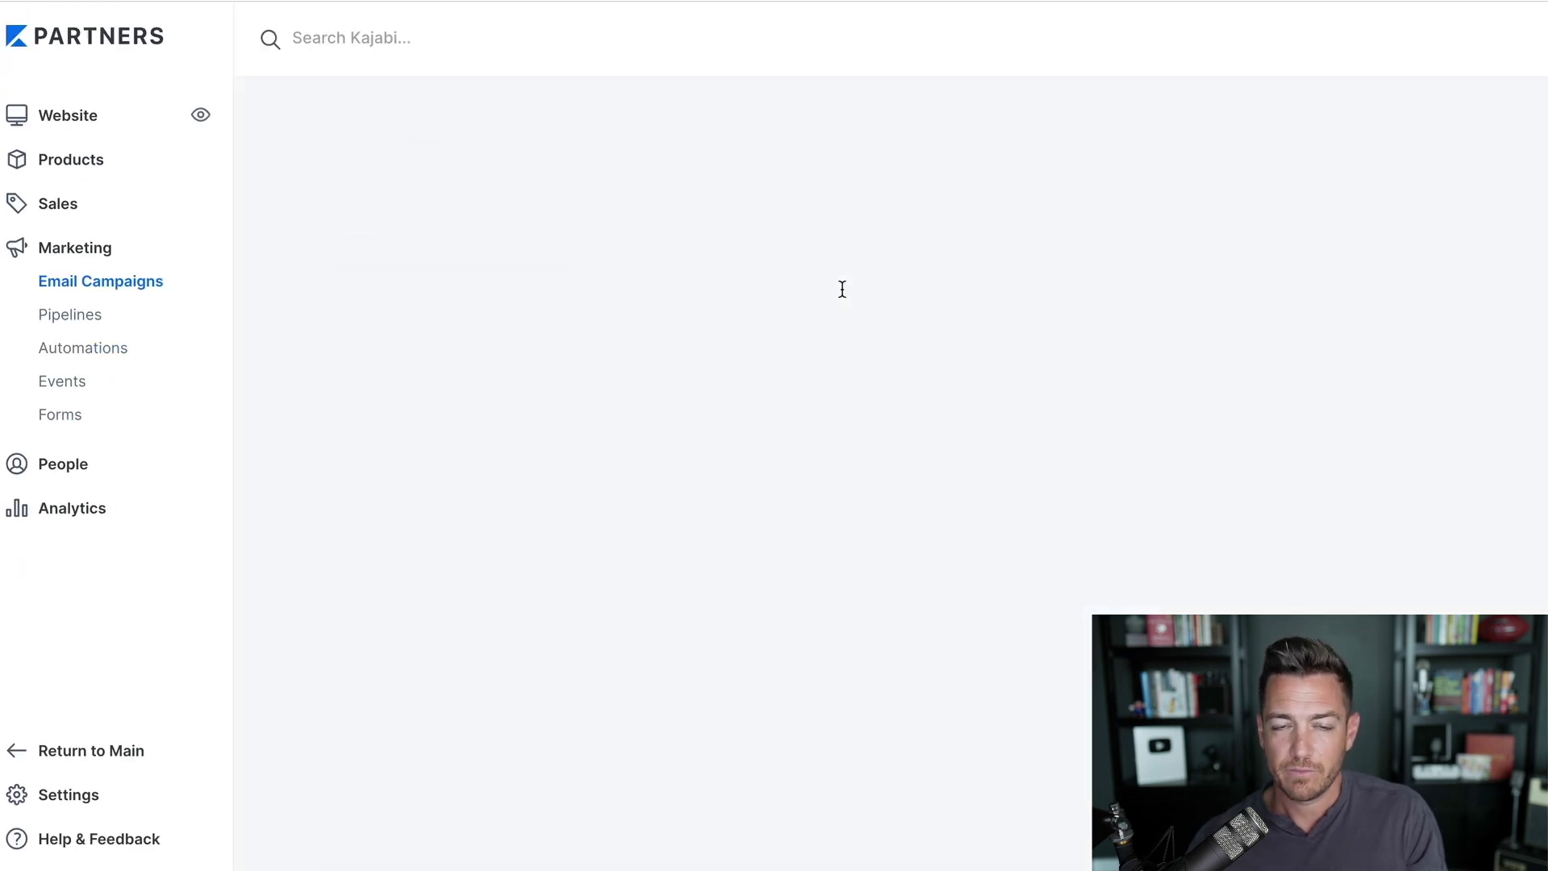
click(164, 279)
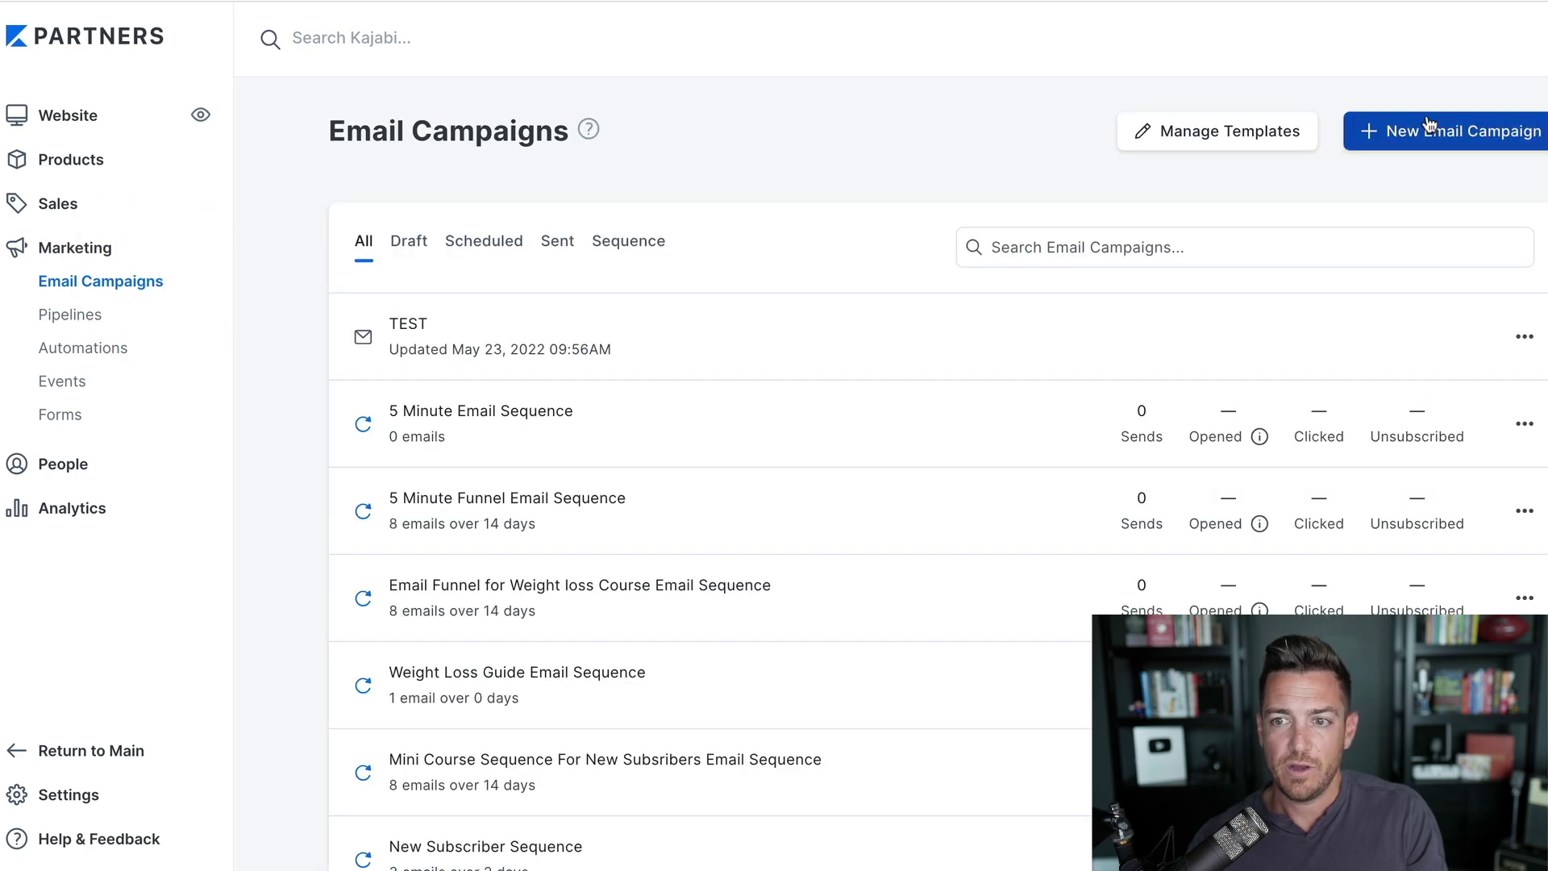
Start a new email broadcast and browse the Kajabi templates down to Ballast and Boardwell.
click(1429, 121)
click(736, 362)
click(1068, 498)
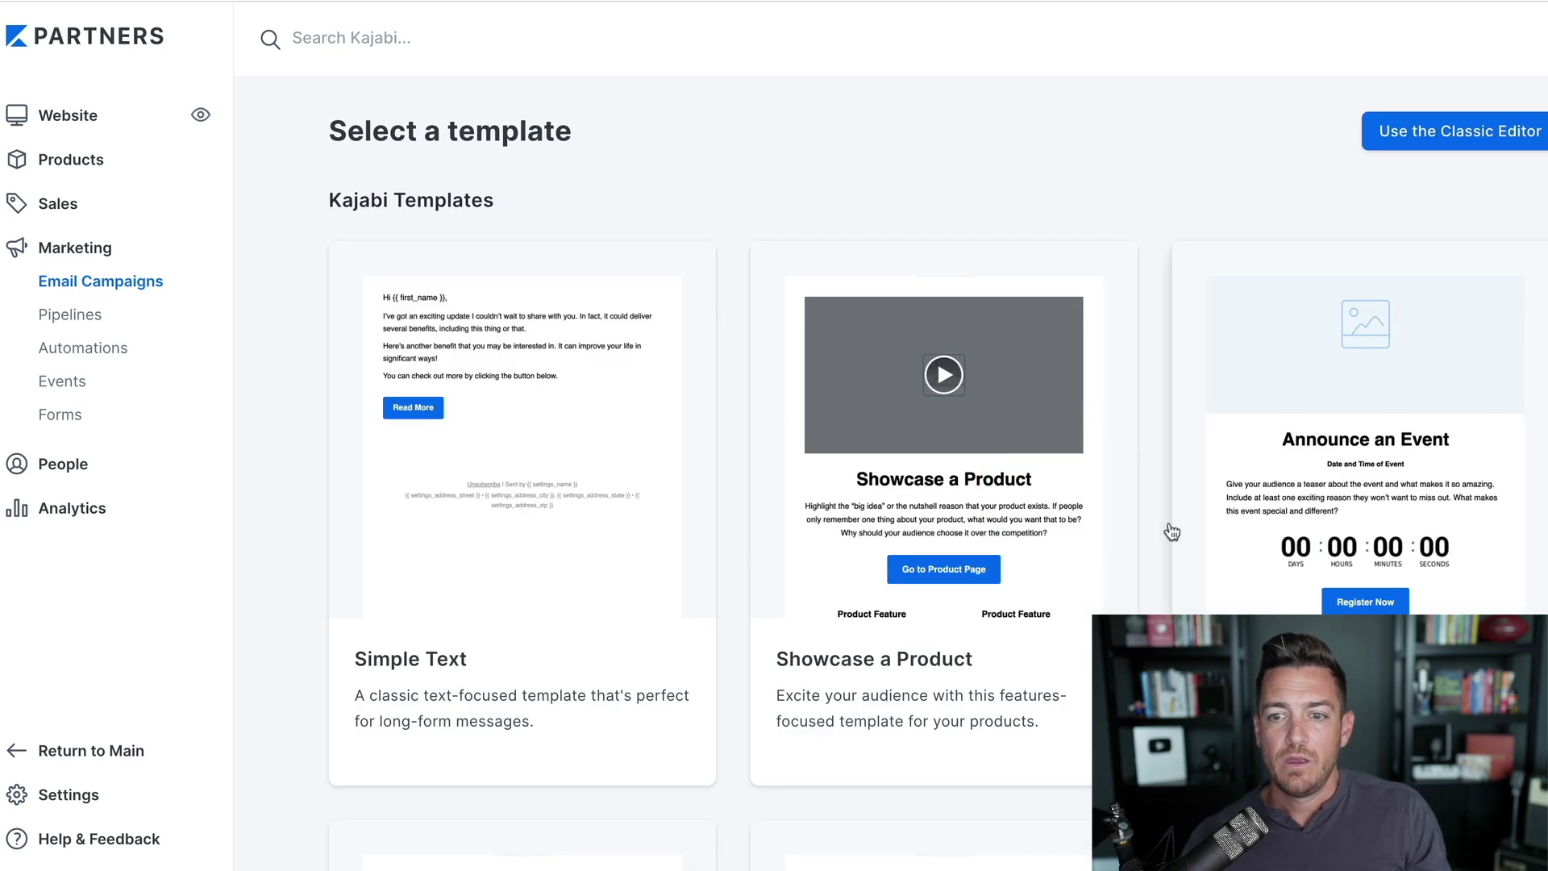
scroll(1148, 520, down, 2)
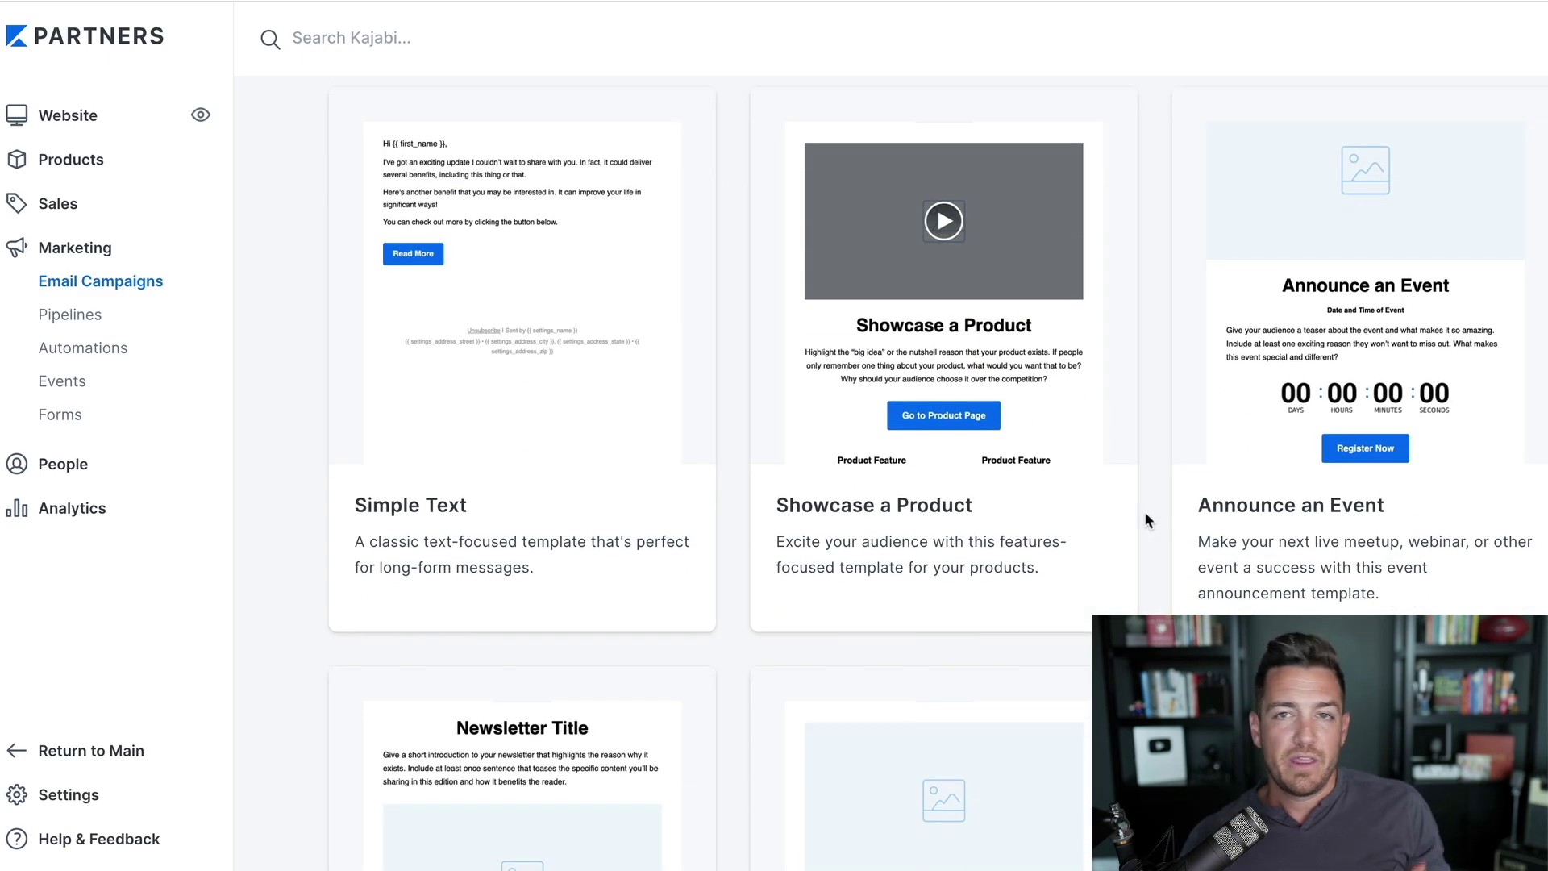
scroll(1146, 513, down, 2)
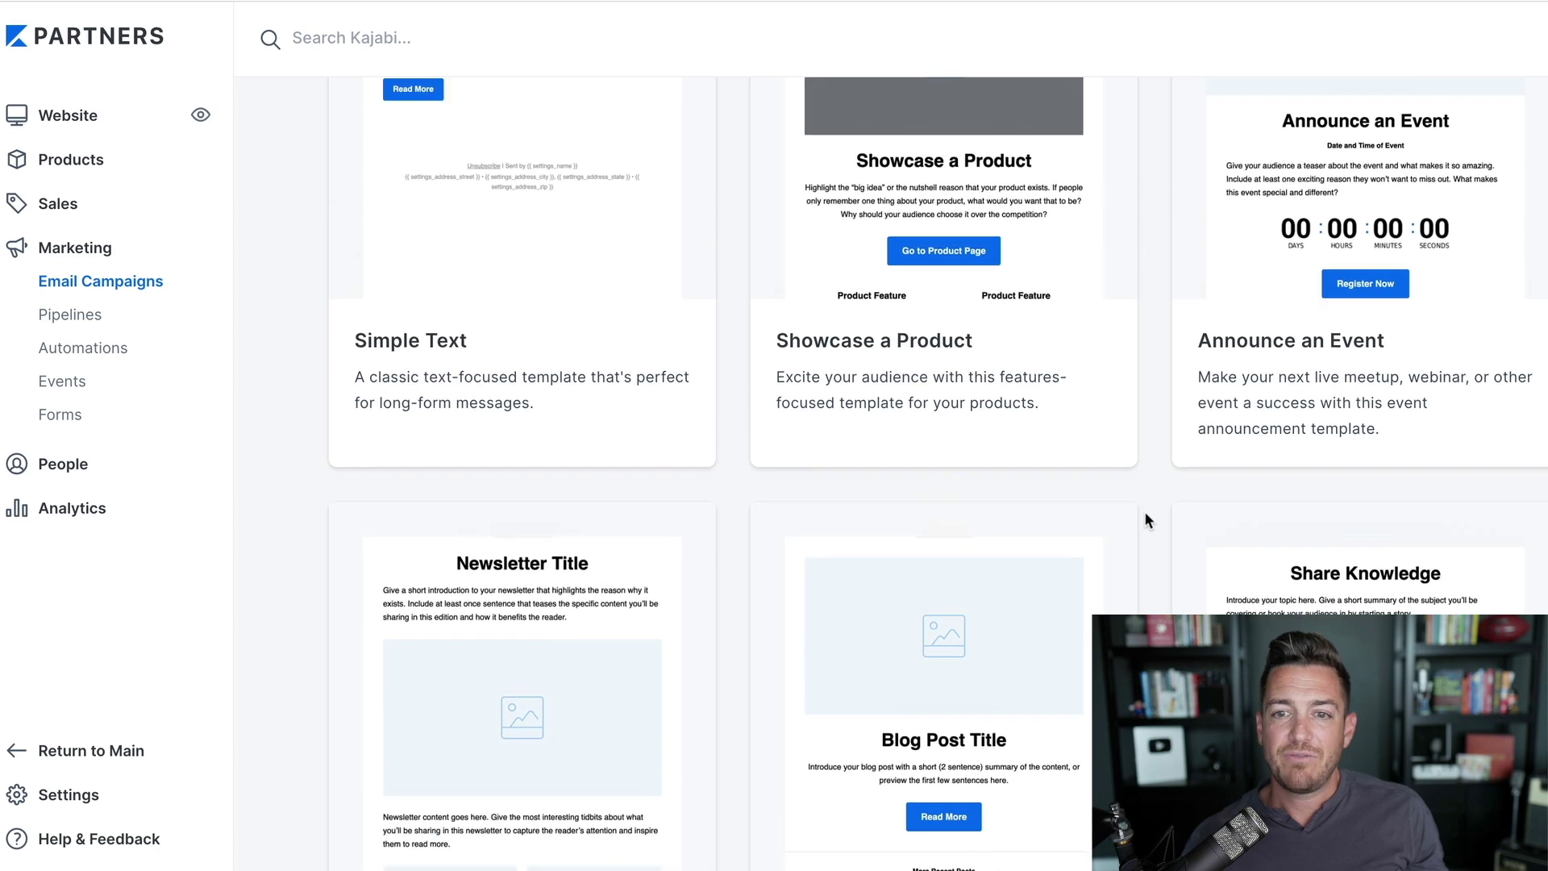
scroll(1290, 242, down, 1)
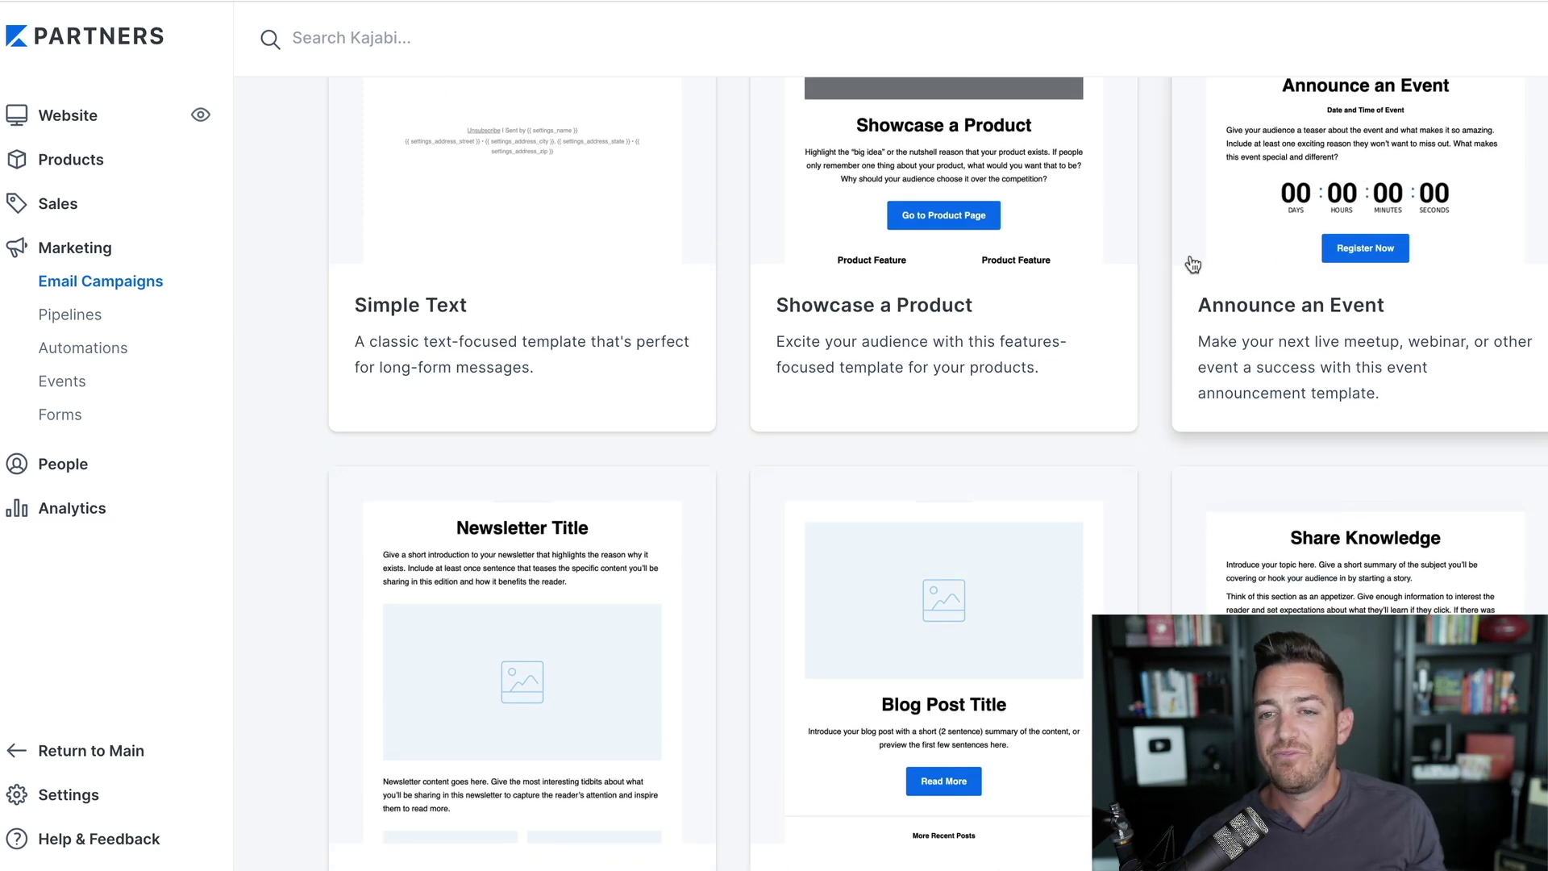
scroll(1191, 301, down, 10)
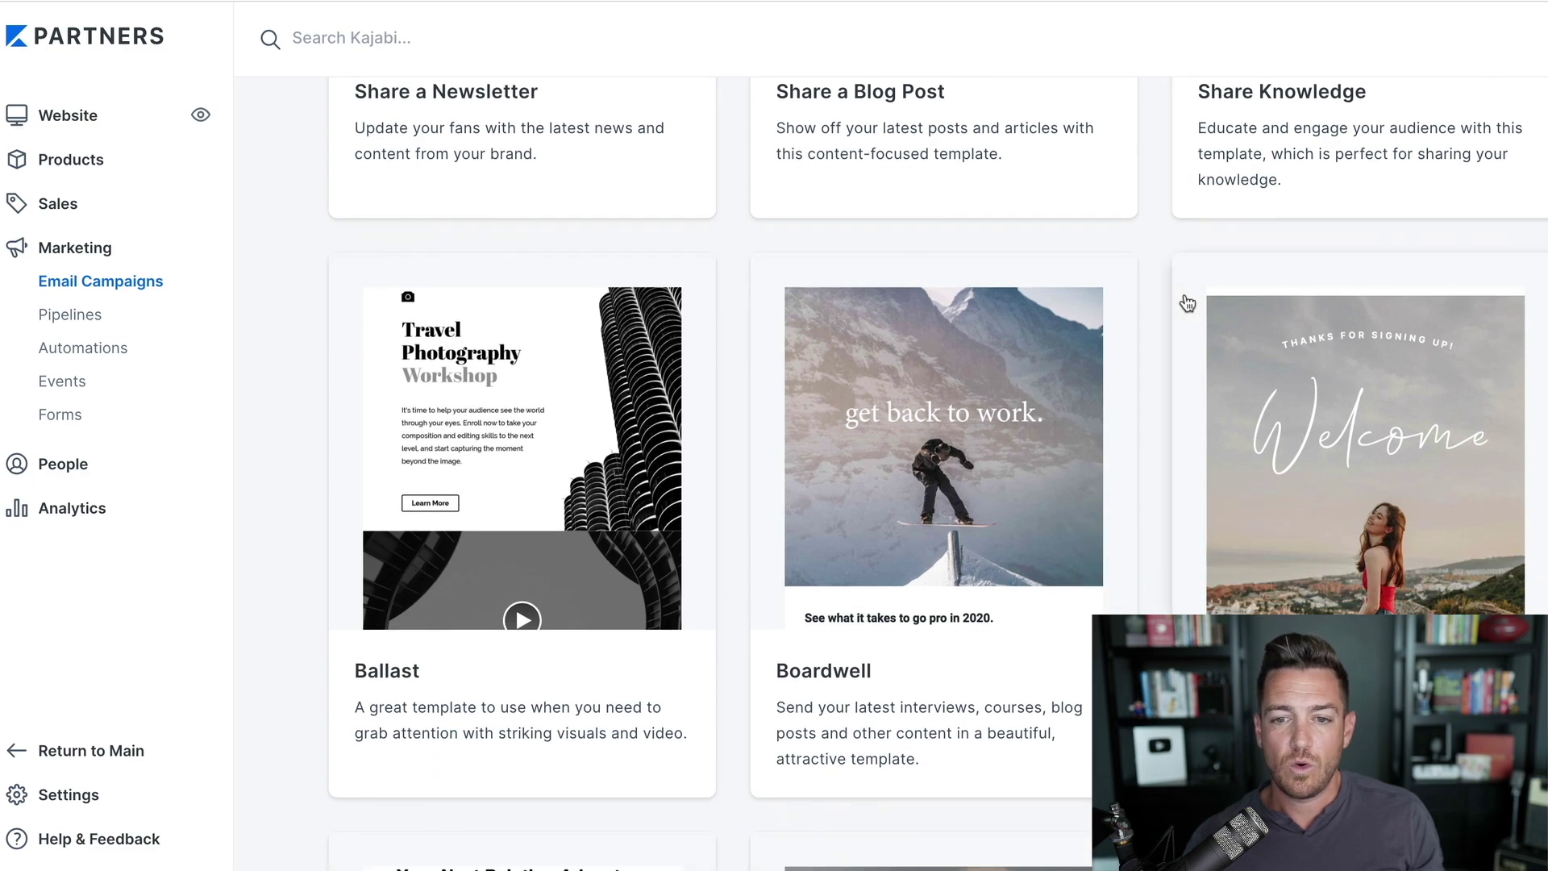
Preview the Boardwell template and look through its full layout from the header image to the footer.
click(1066, 439)
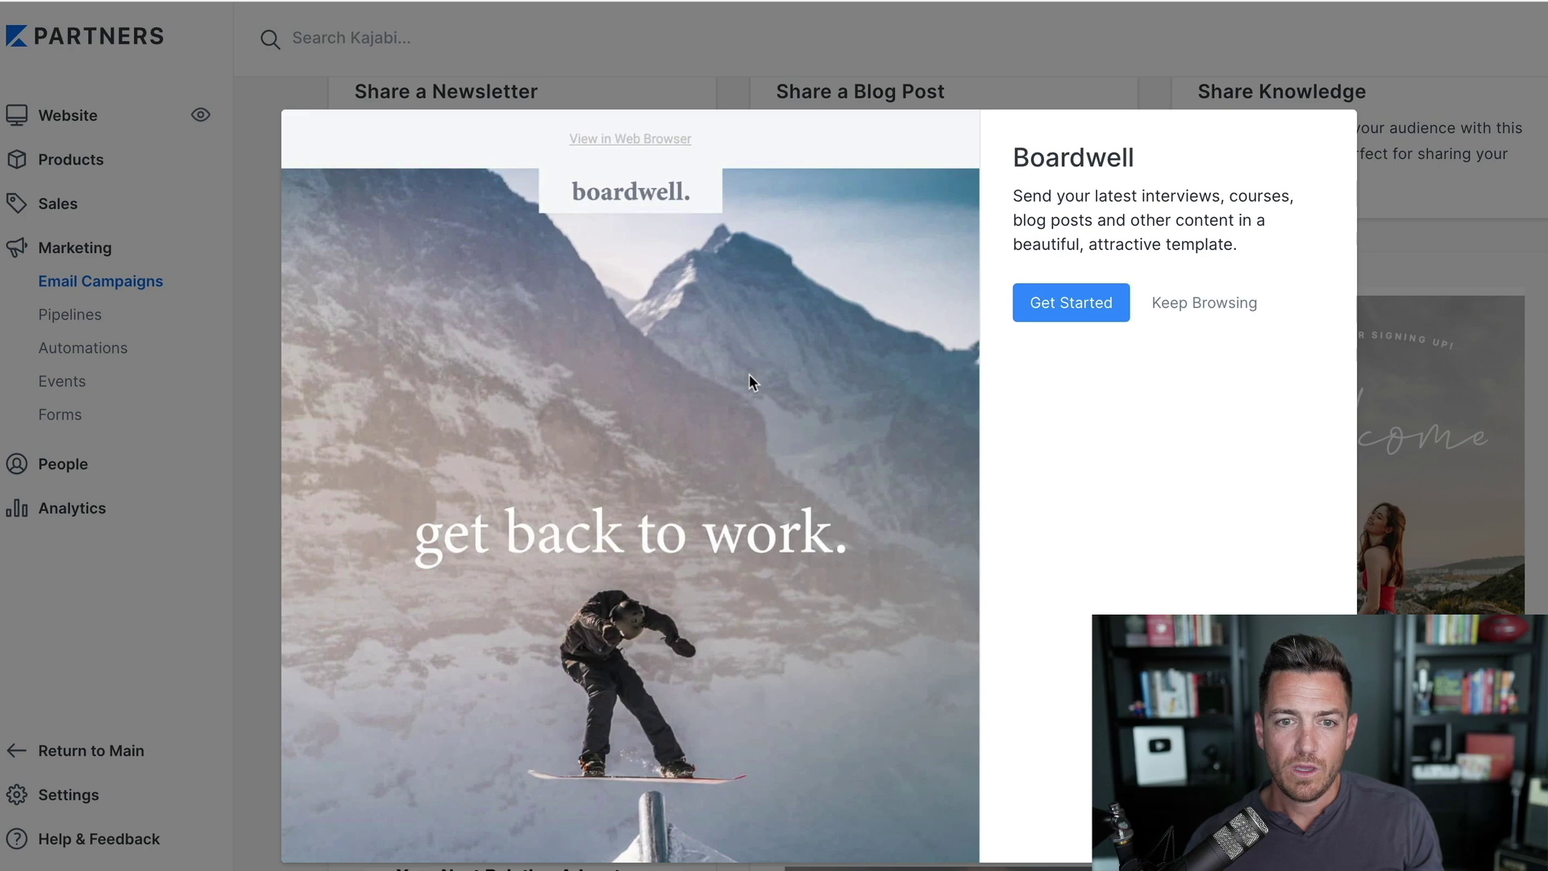
scroll(748, 382, down, 8)
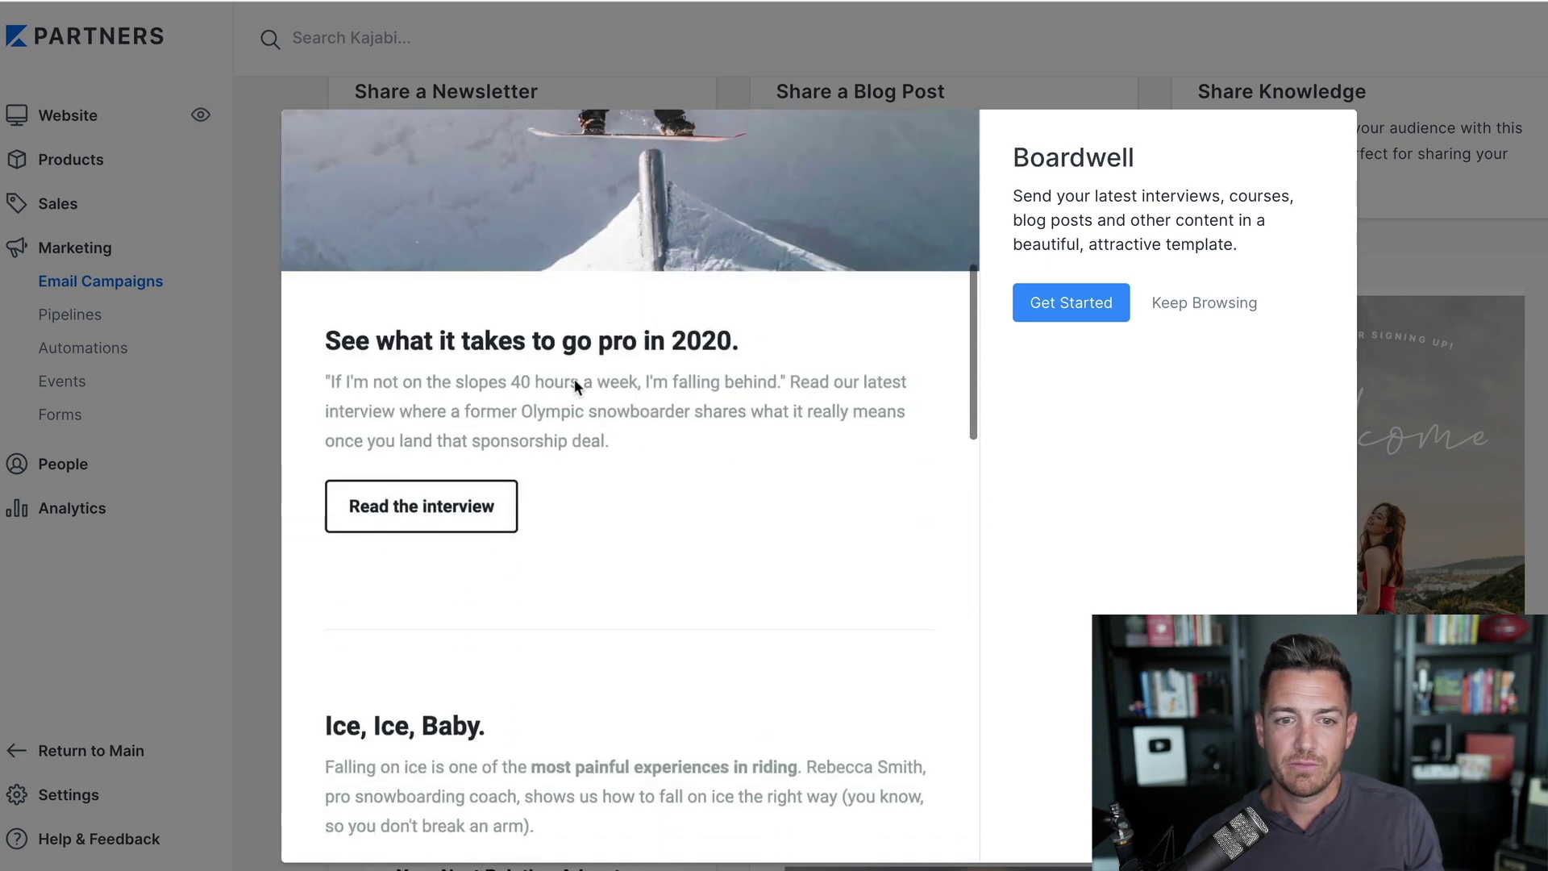
scroll(446, 384, down, 4)
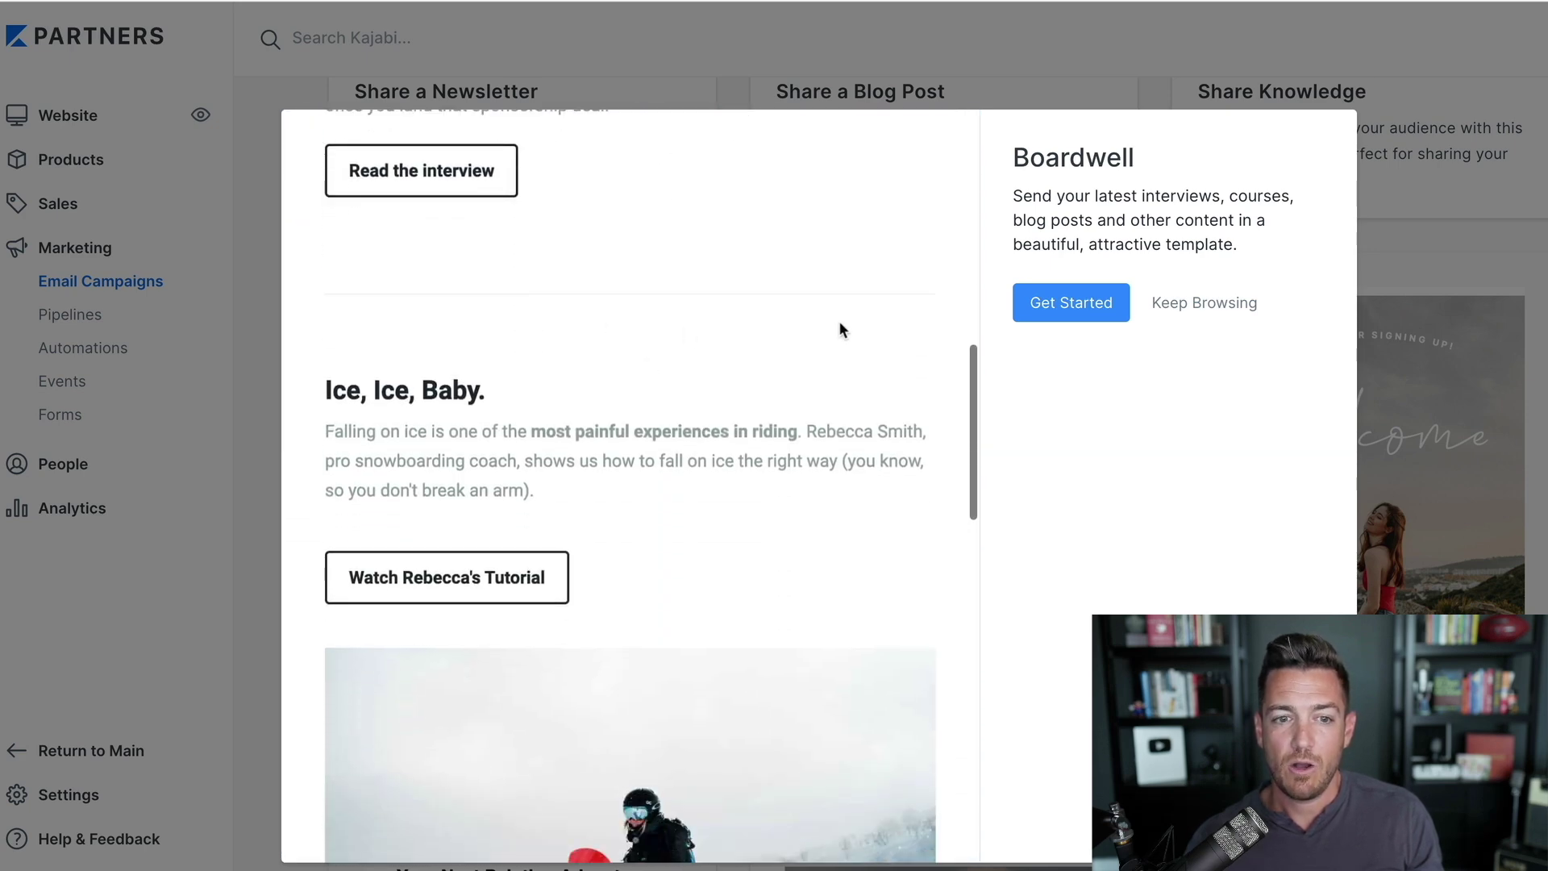
scroll(723, 473, down, 2)
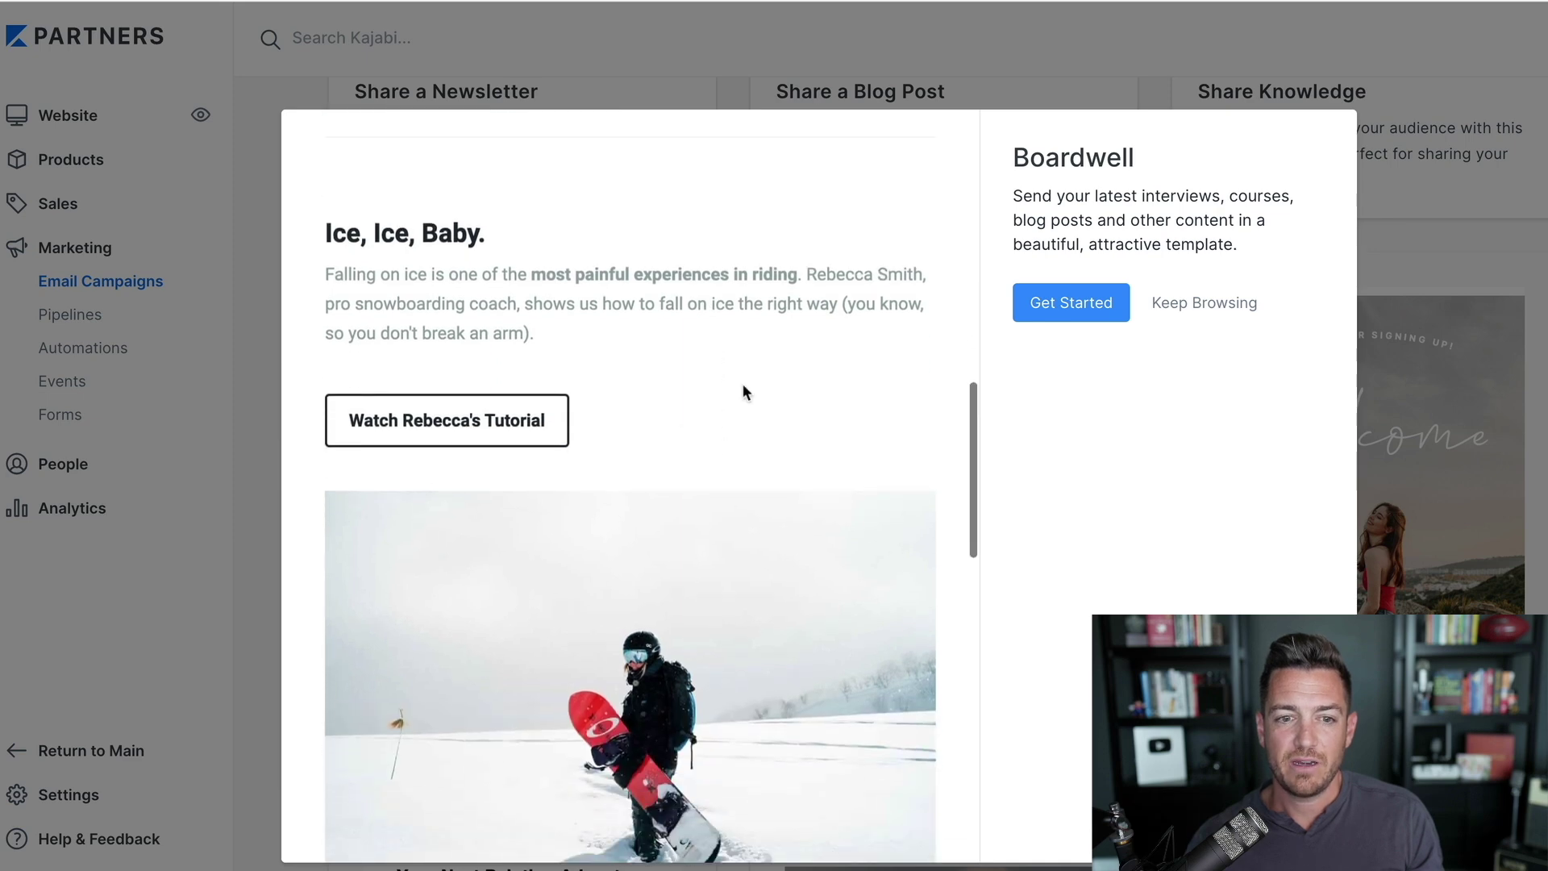
scroll(742, 385, down, 12)
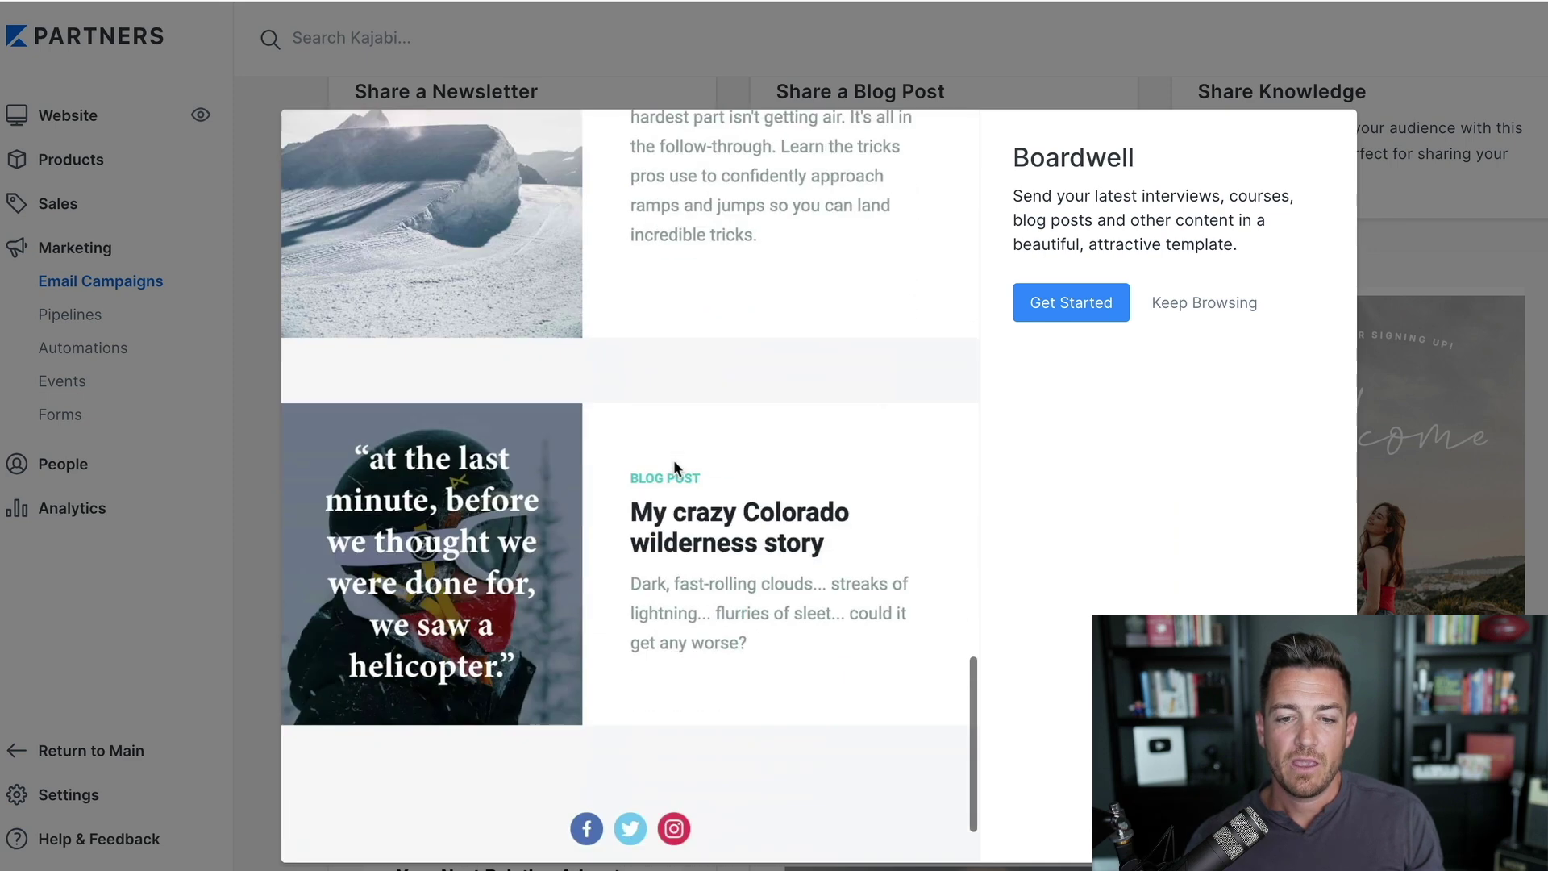
scroll(674, 466, down, 2)
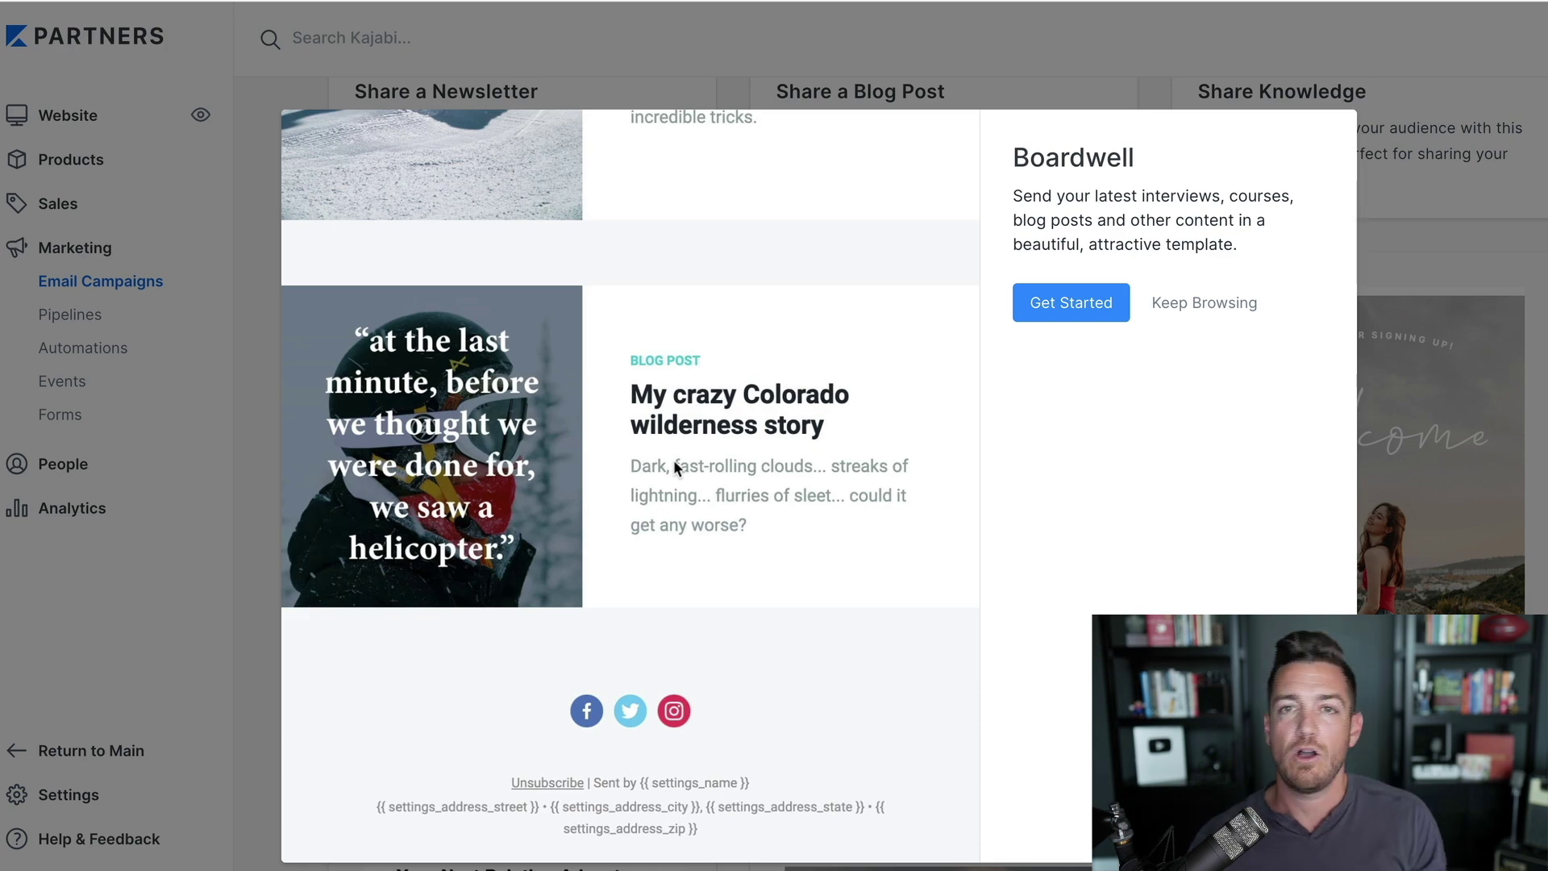
scroll(675, 466, up, 15)
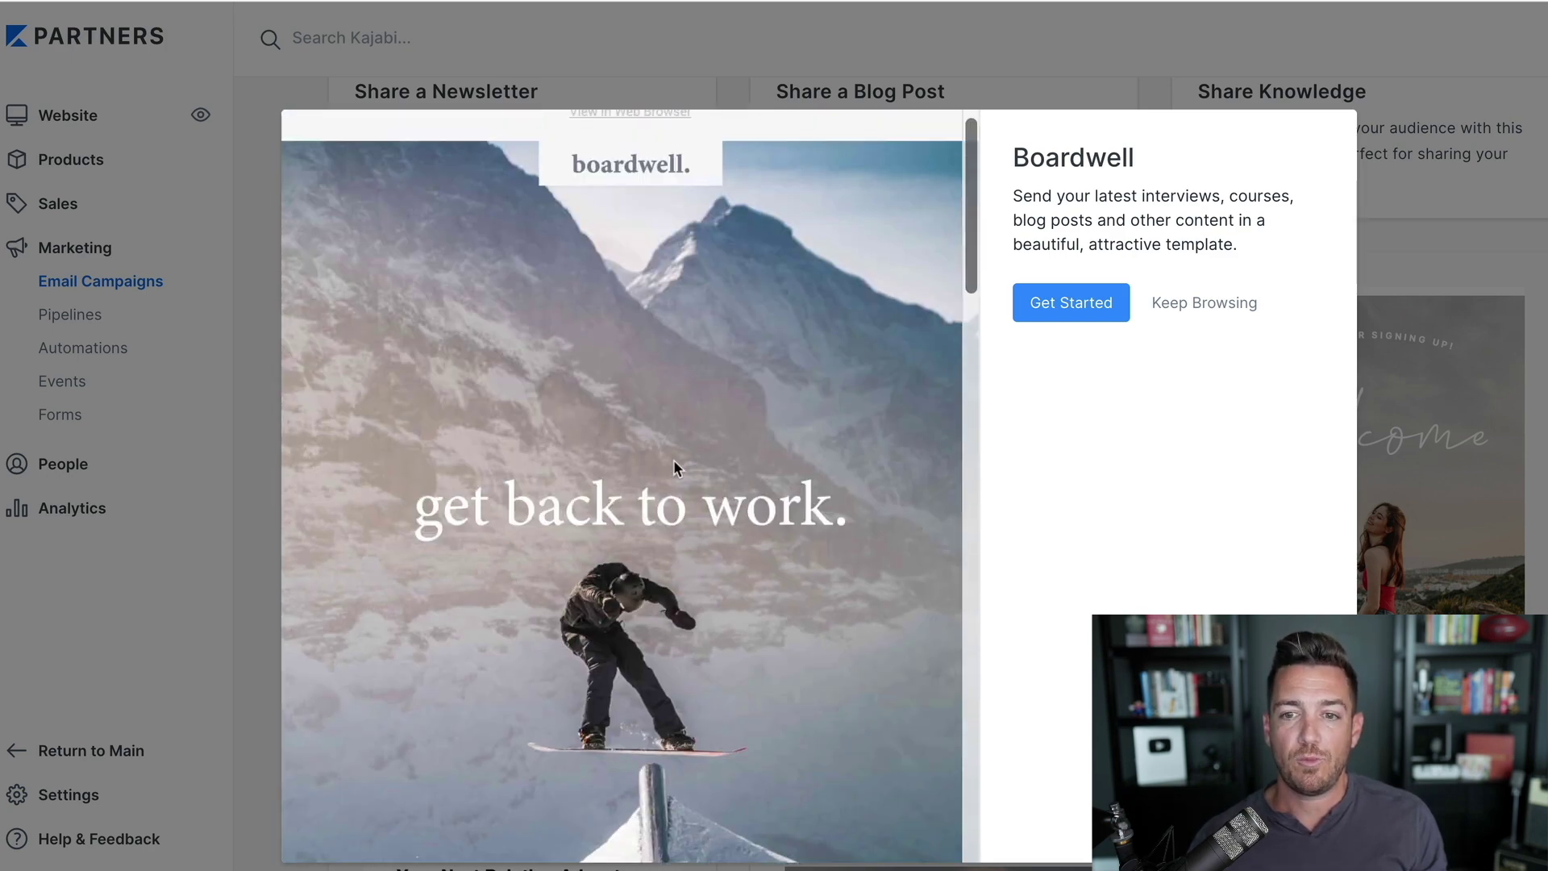
scroll(675, 468, down, 8)
scroll(676, 468, up, 8)
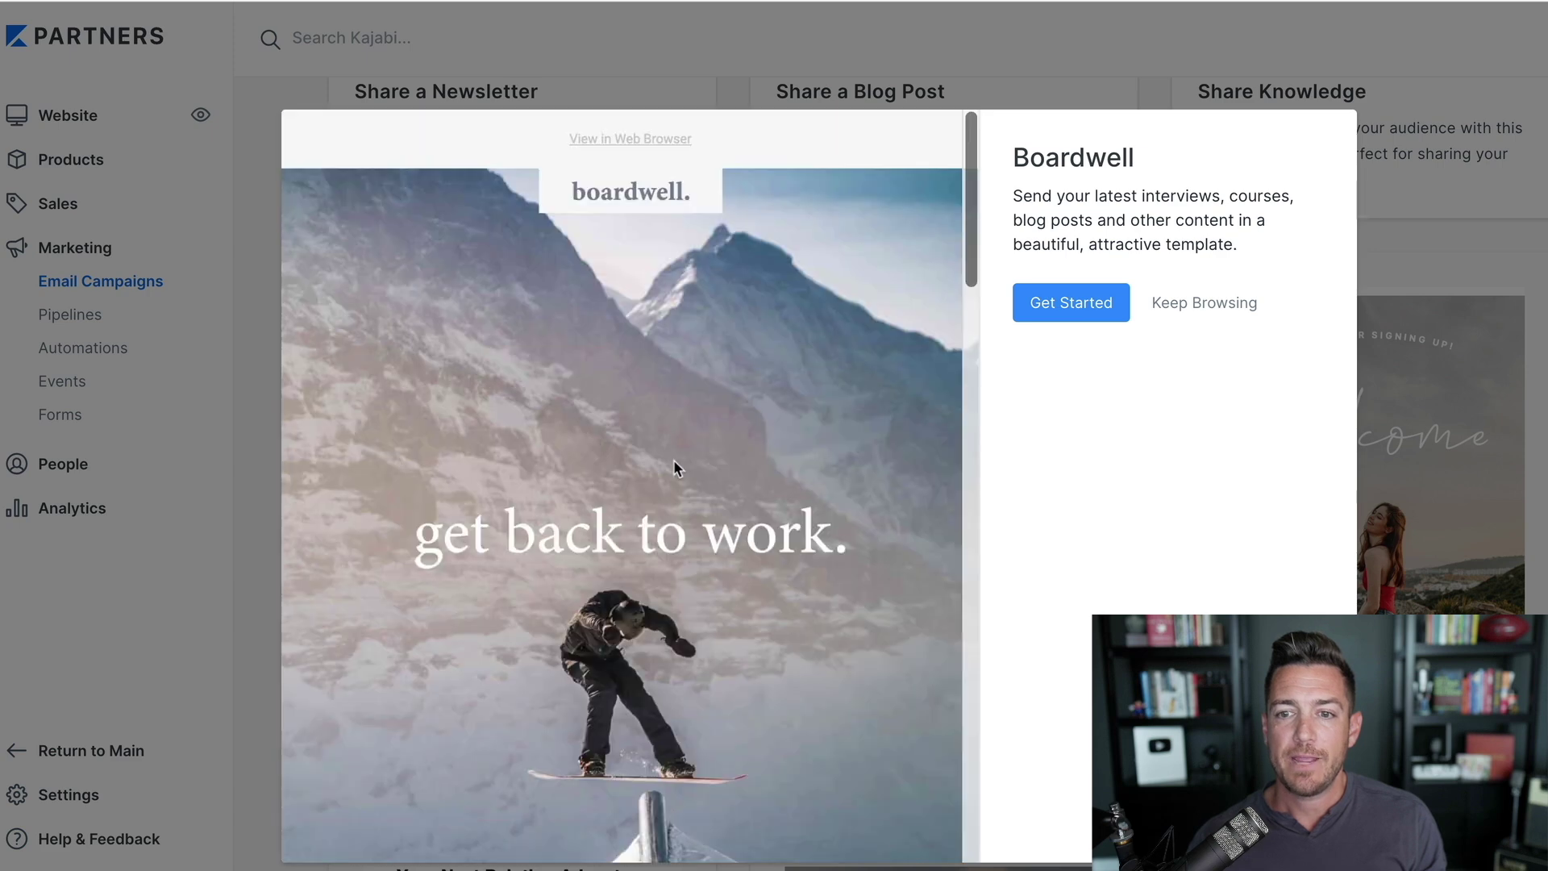
Create an email from the Boardwell template with the title TEST 2.
click(1094, 302)
click(1092, 306)
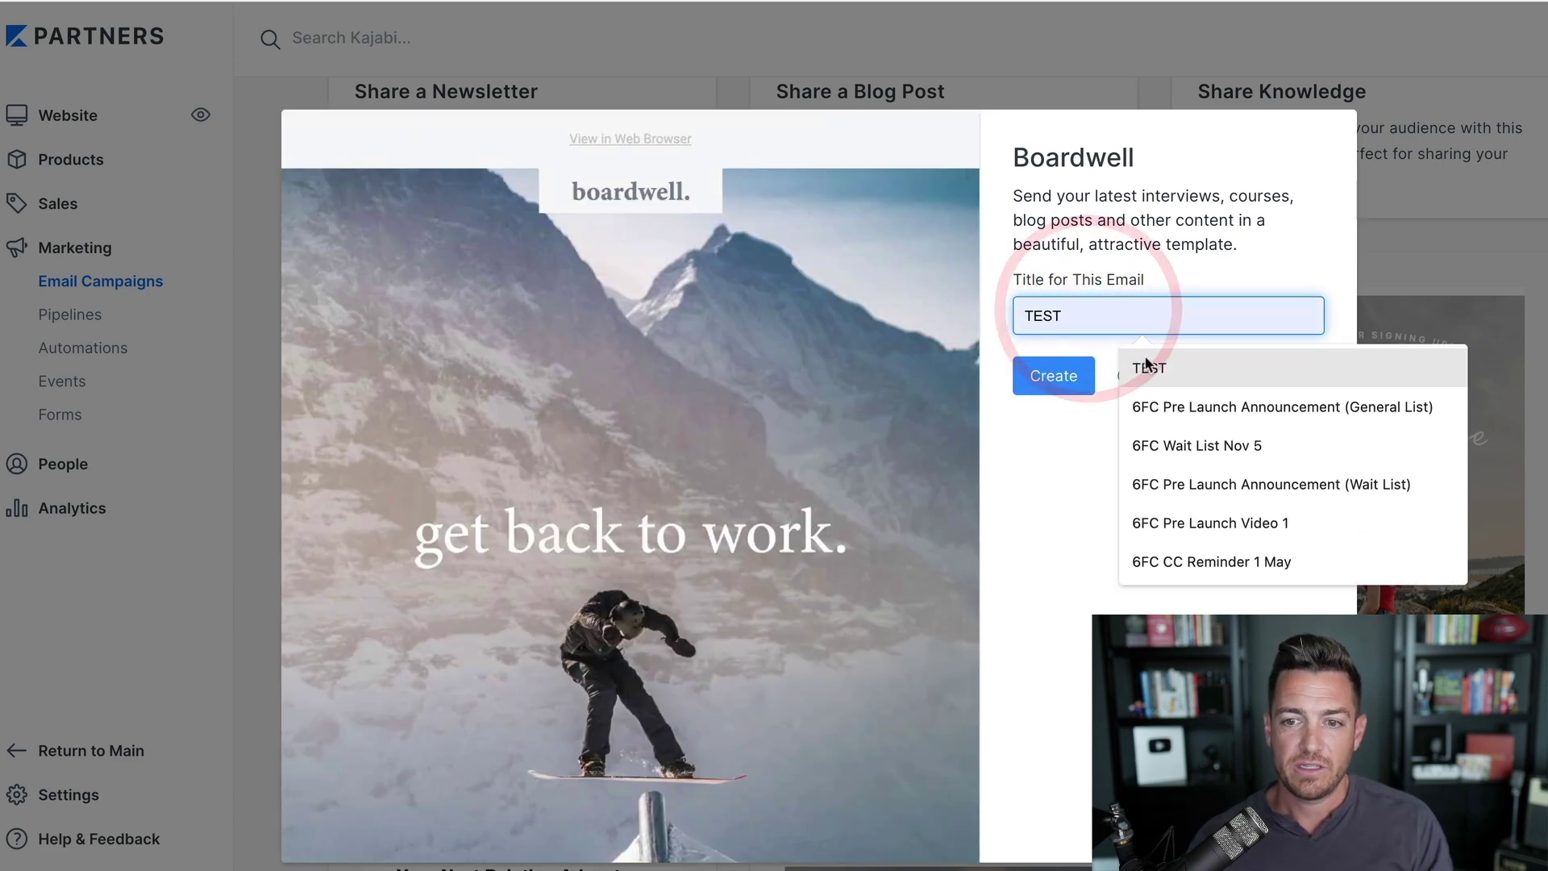
click(1146, 367)
text(2)
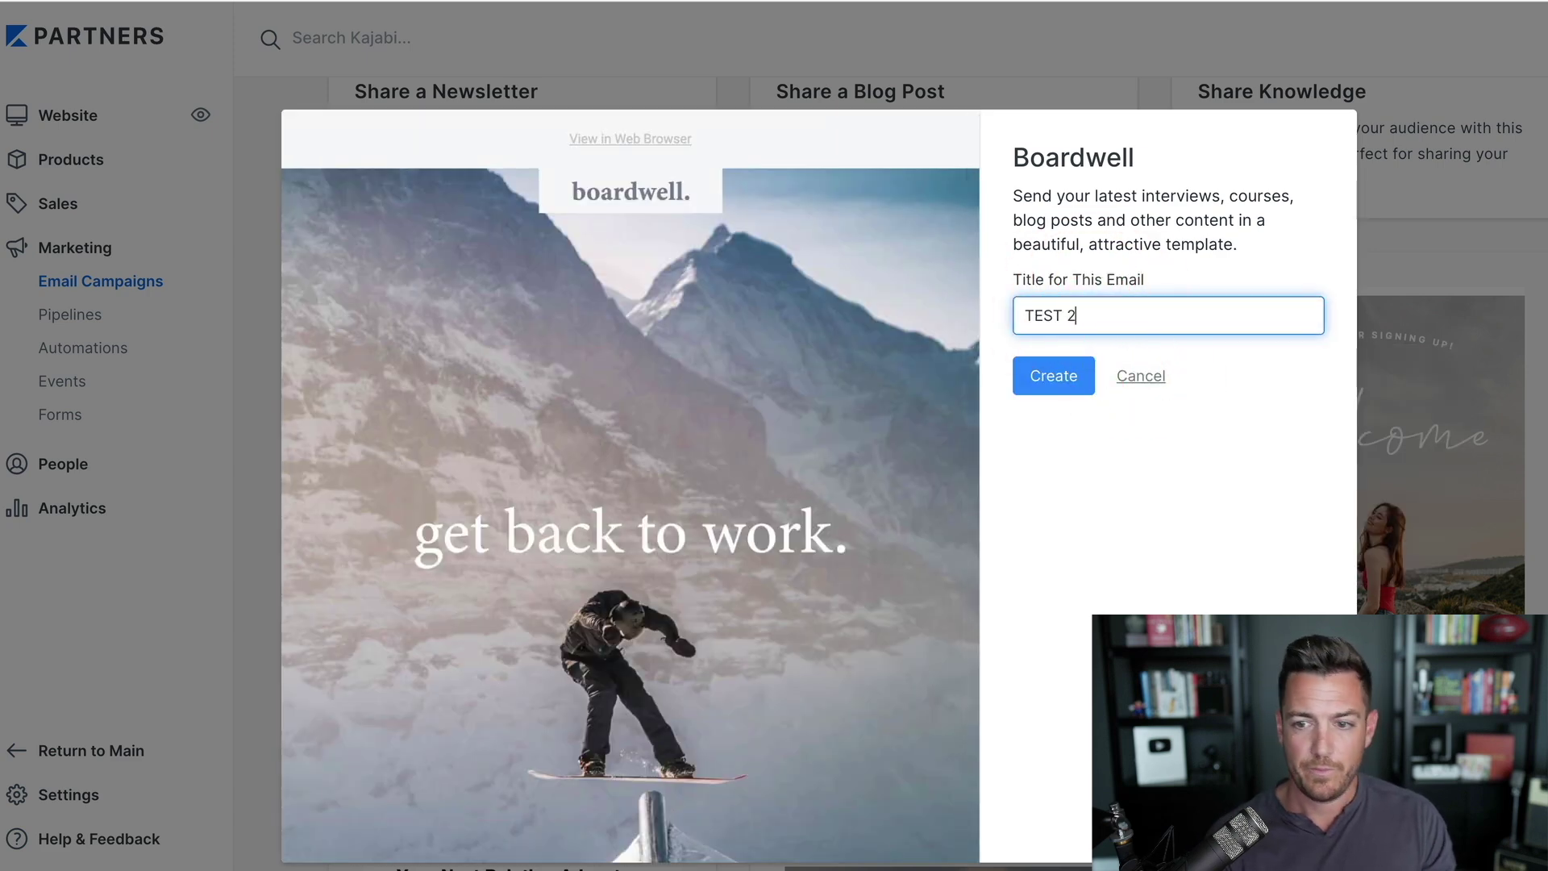
click(1096, 389)
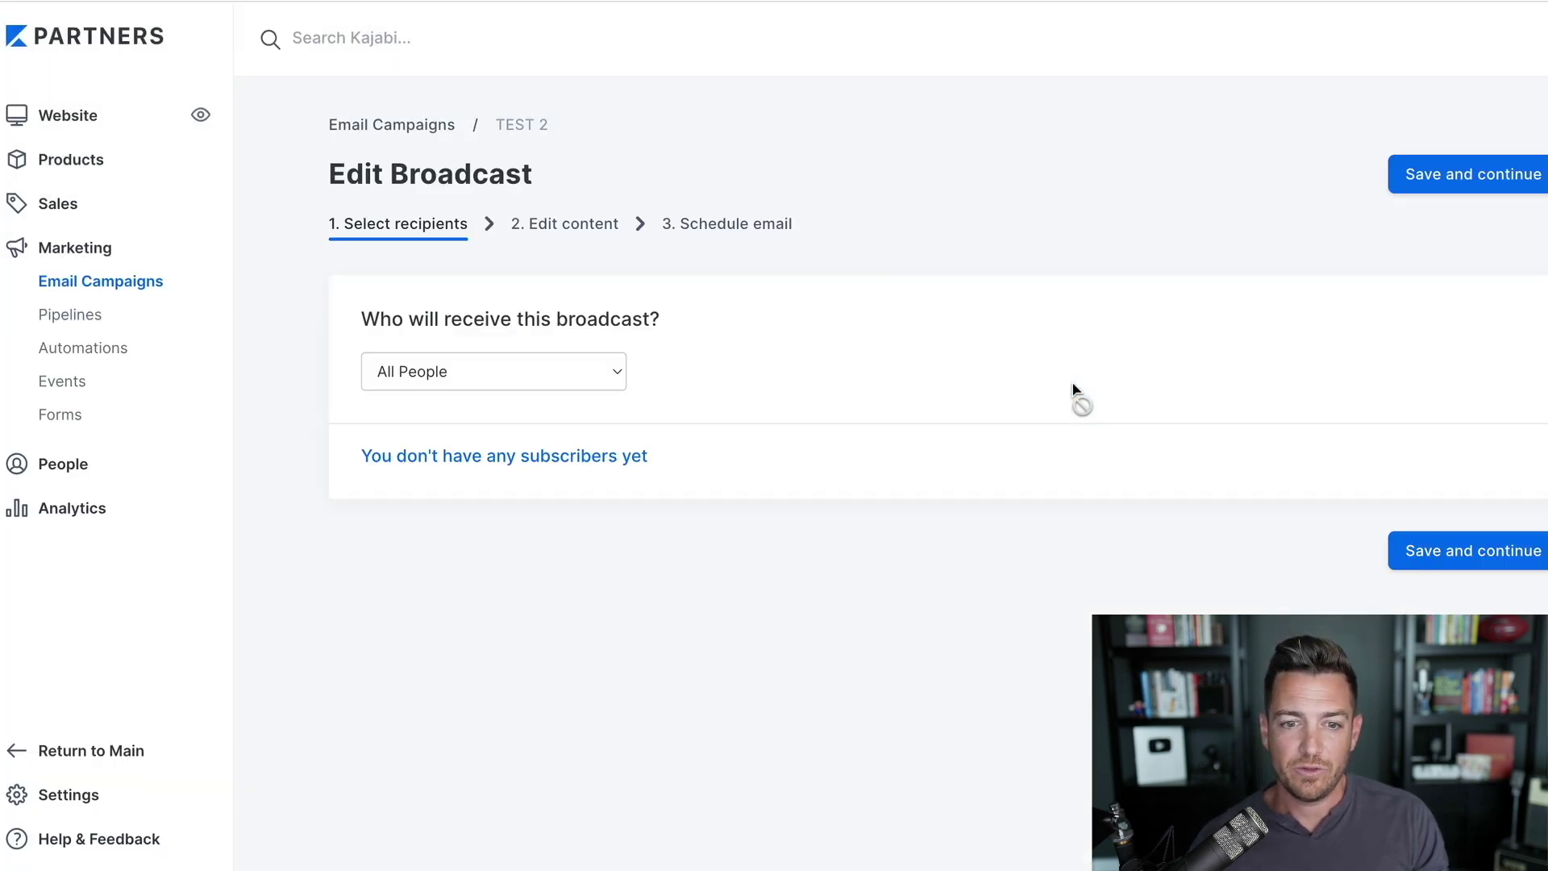
Keep All People as the broadcast's recipients and open the Boardwell email content for editing.
click(1495, 557)
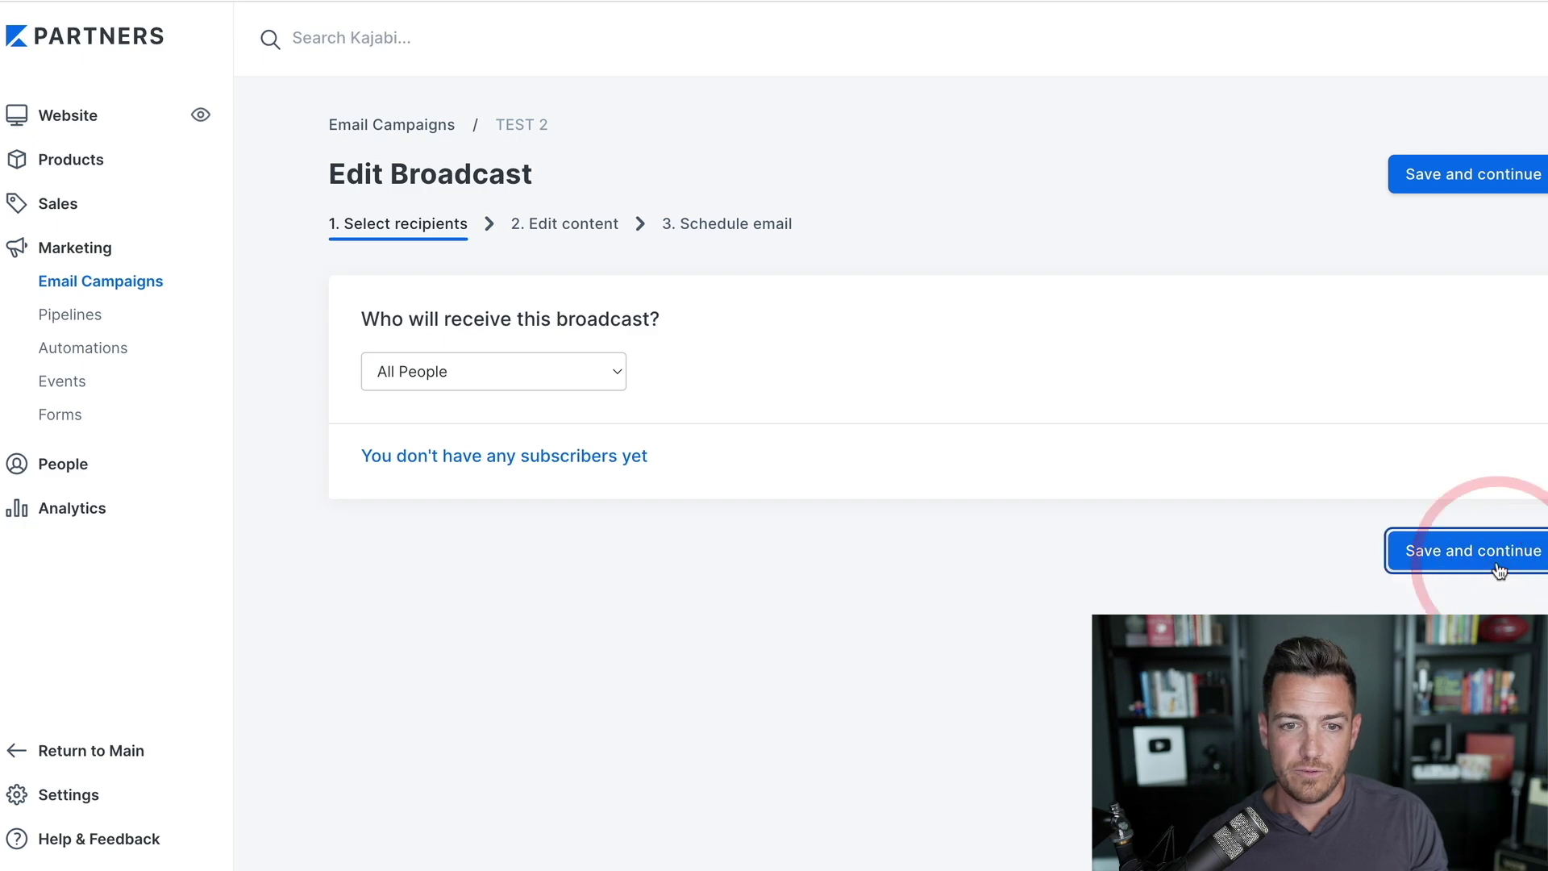
scroll(1403, 565, down, 5)
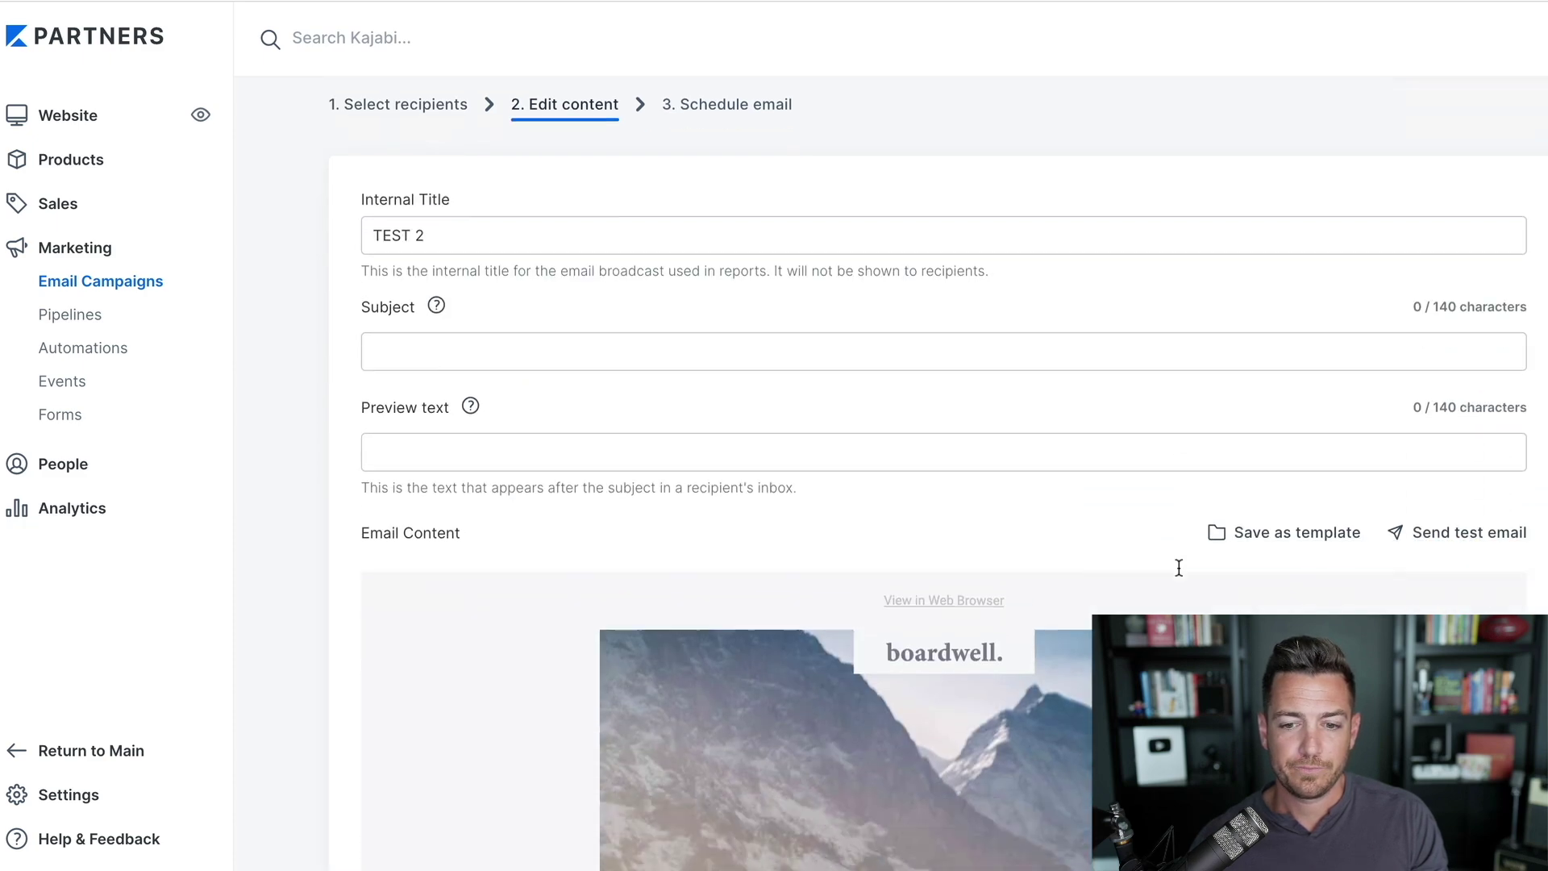
scroll(1020, 494, down, 4)
click(1019, 495)
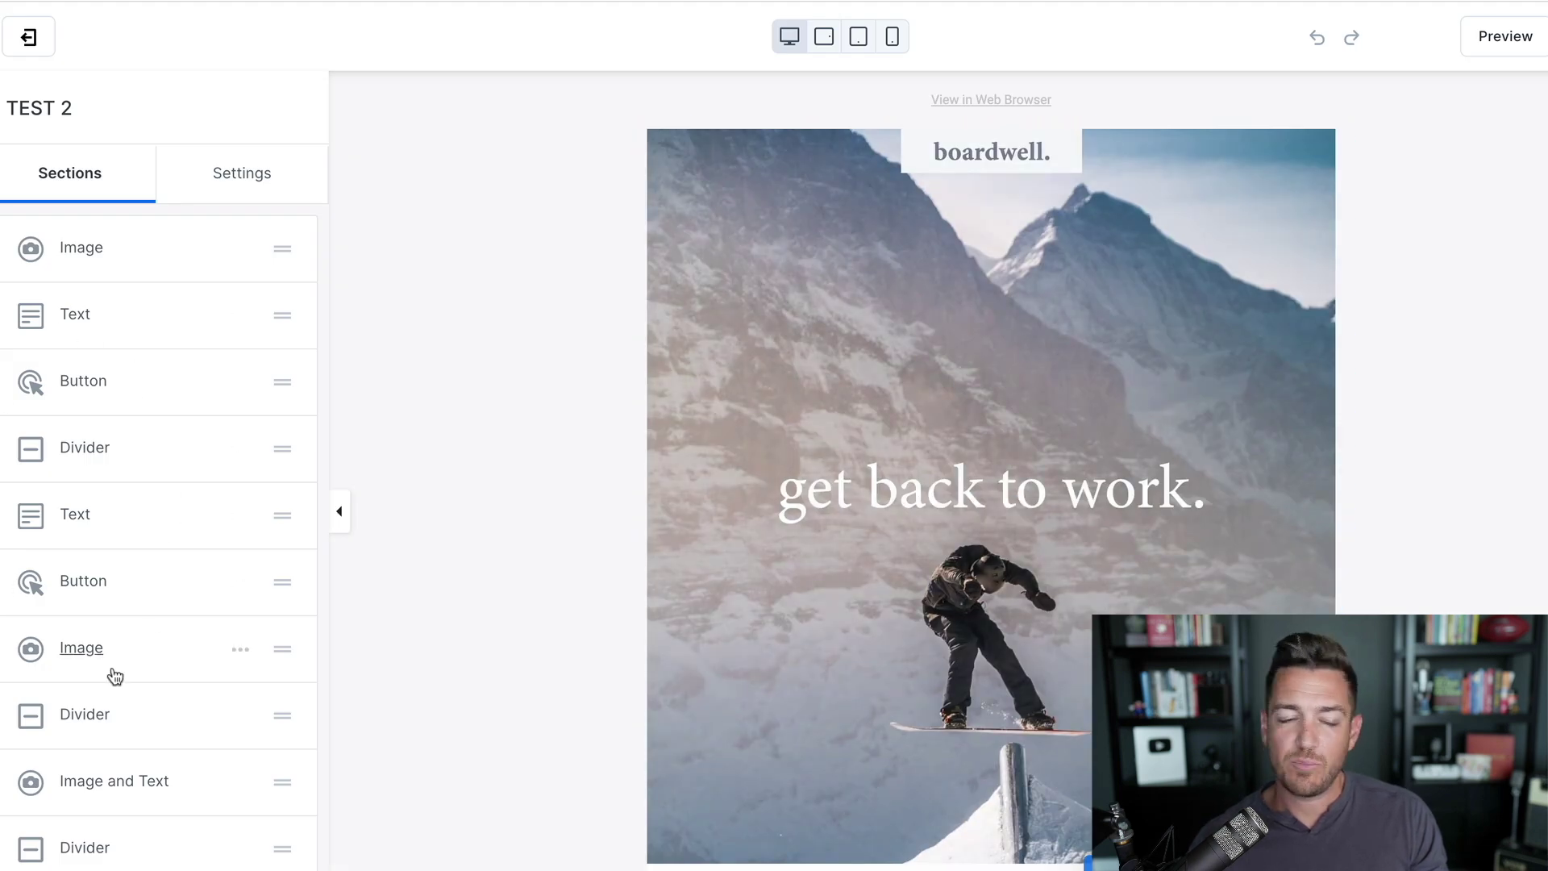
Open the first Image section and examine its image, action and alt attribute settings and its mobile layout padding.
click(79, 250)
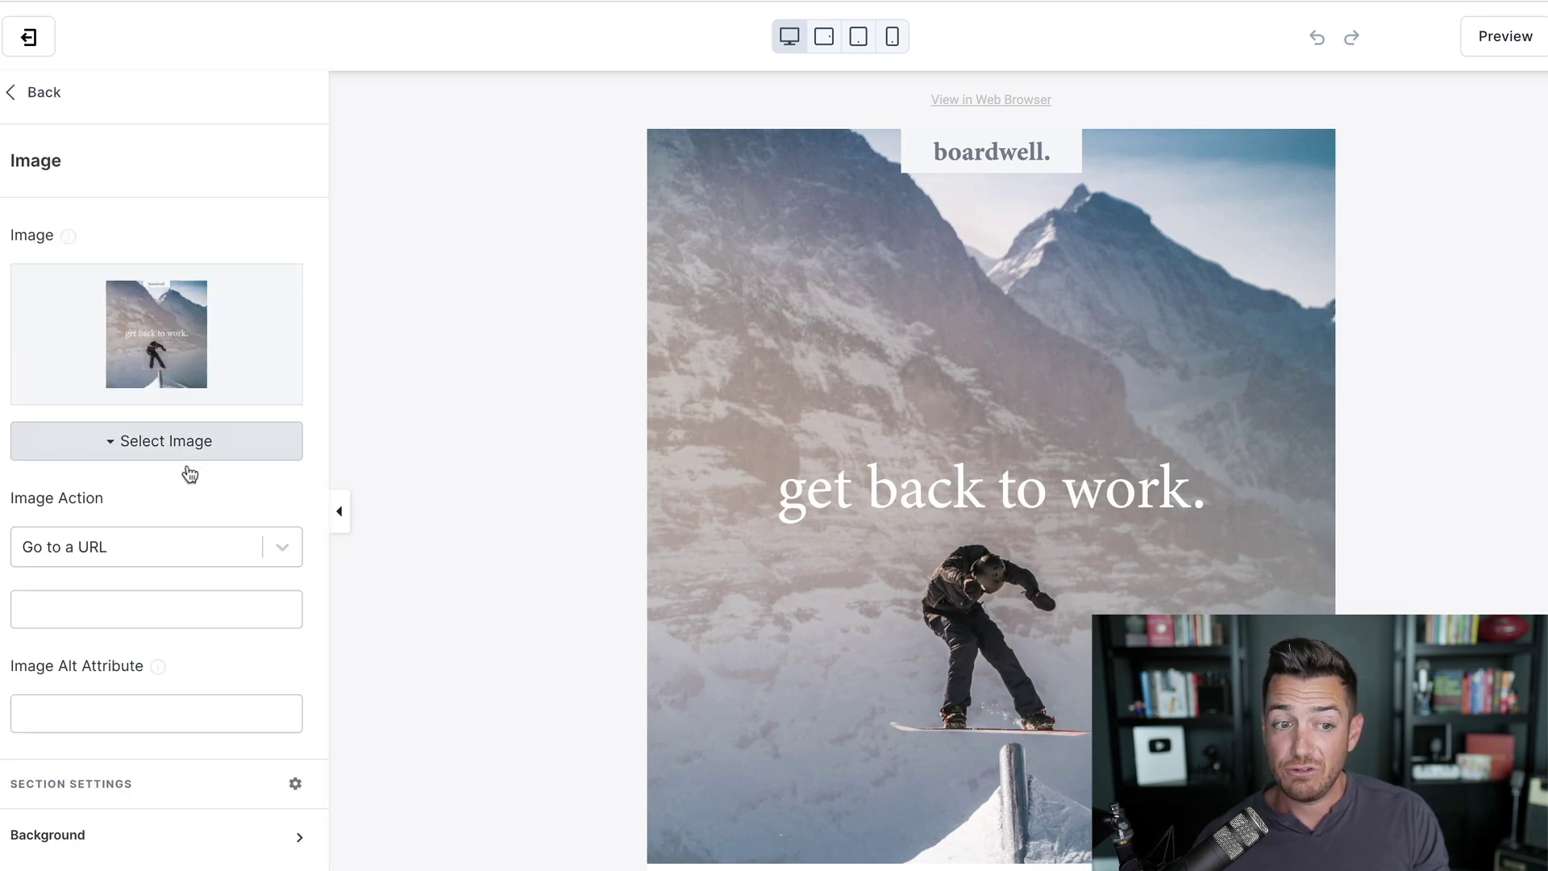
scroll(201, 496, down, 2)
scroll(202, 496, up, 2)
scroll(204, 497, down, 1)
click(298, 855)
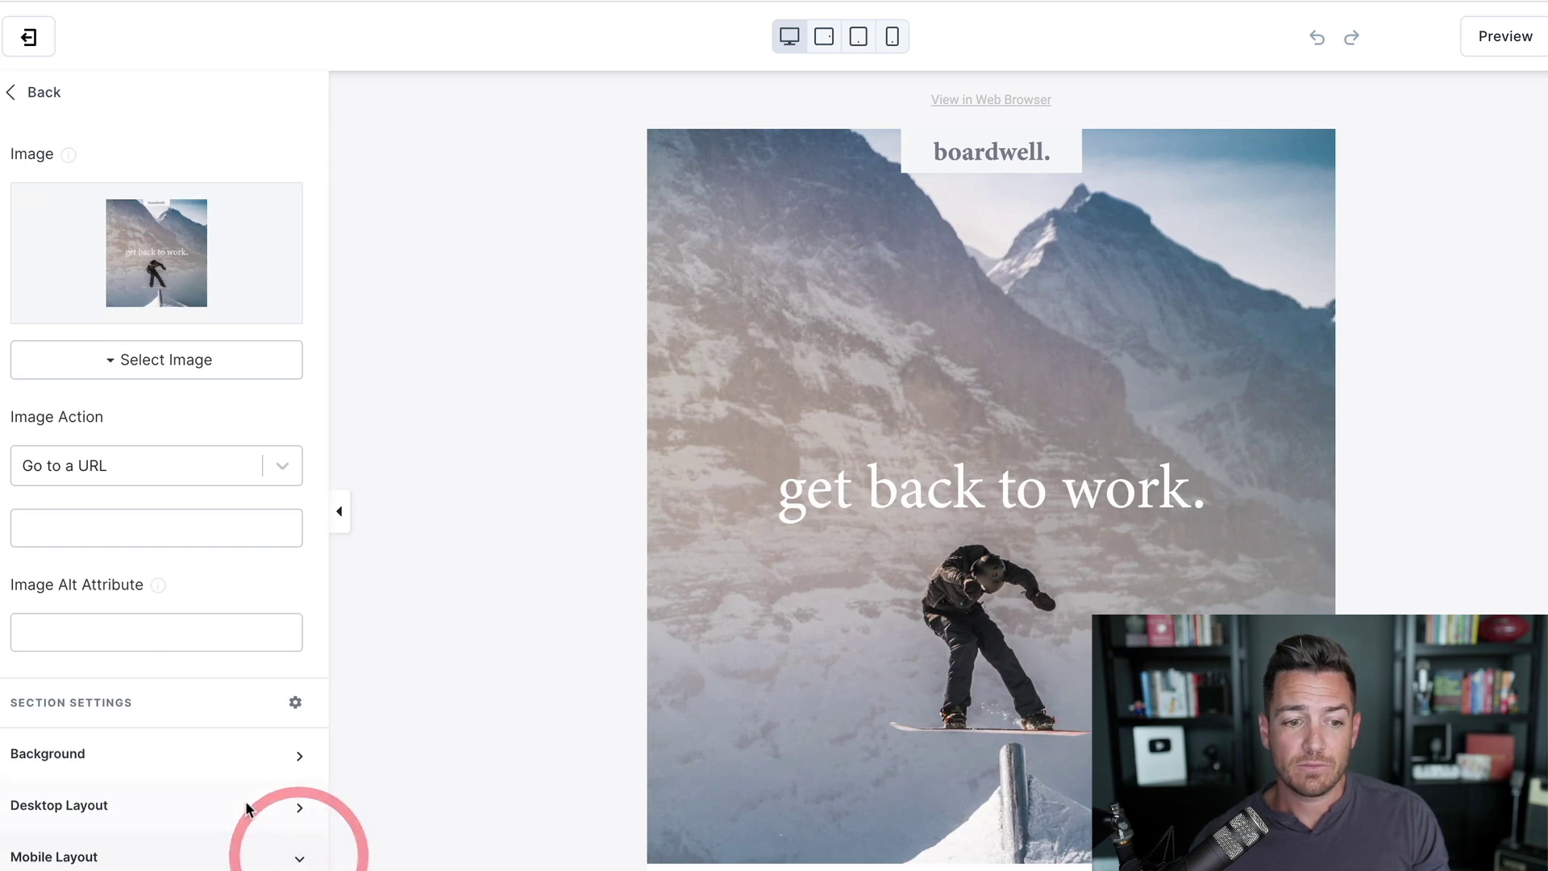
scroll(245, 800, down, 5)
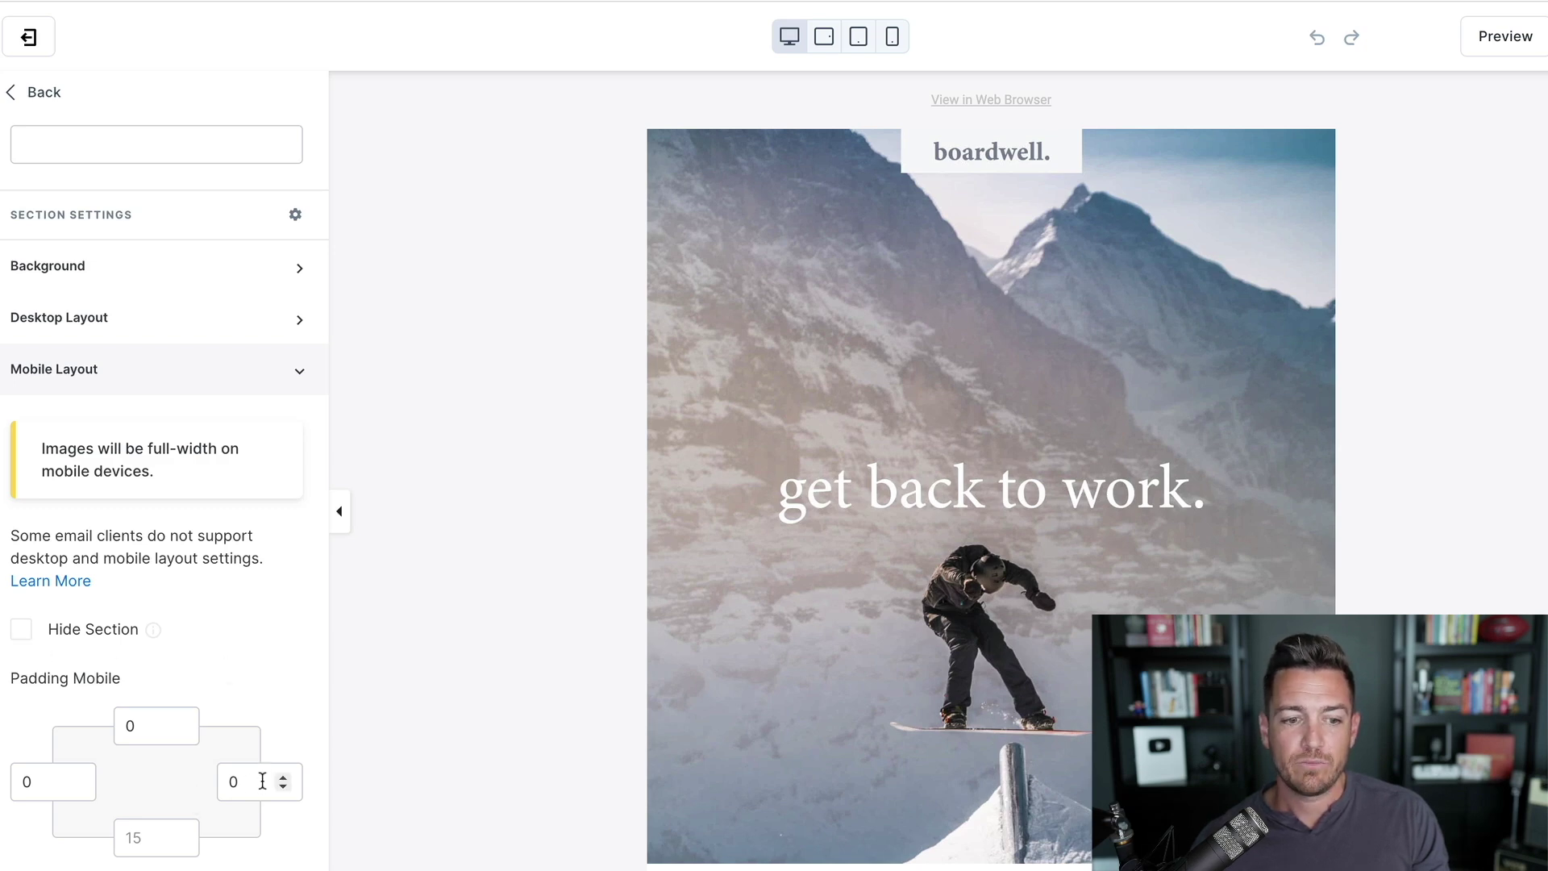
scroll(250, 758, up, 6)
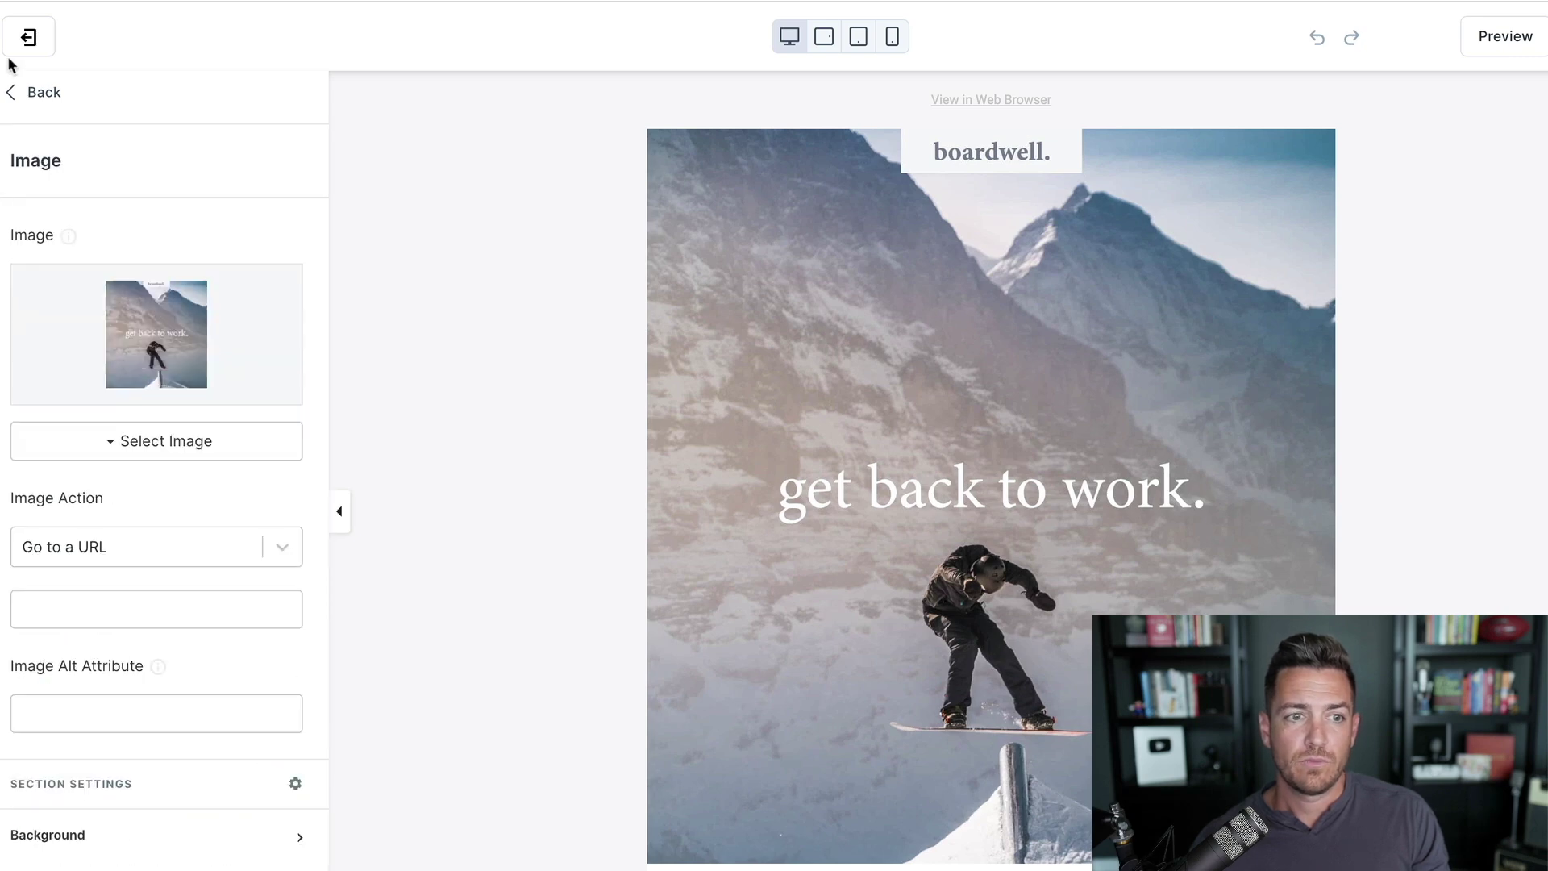
Open the first Text section, look over its body text and settings, and return to the section list.
click(34, 92)
click(81, 319)
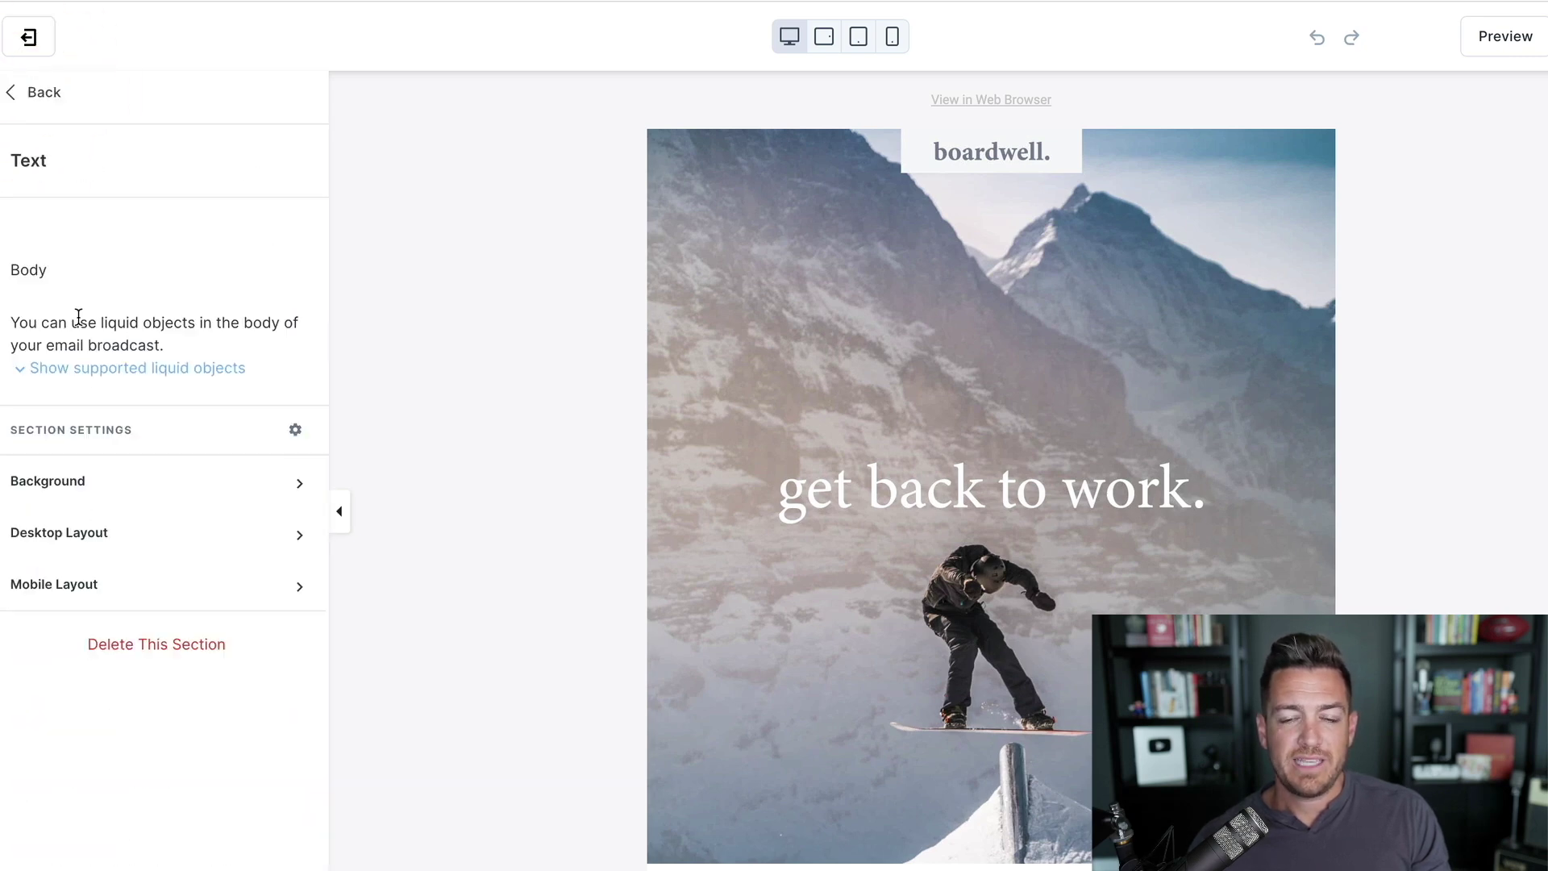
scroll(182, 470, down, 3)
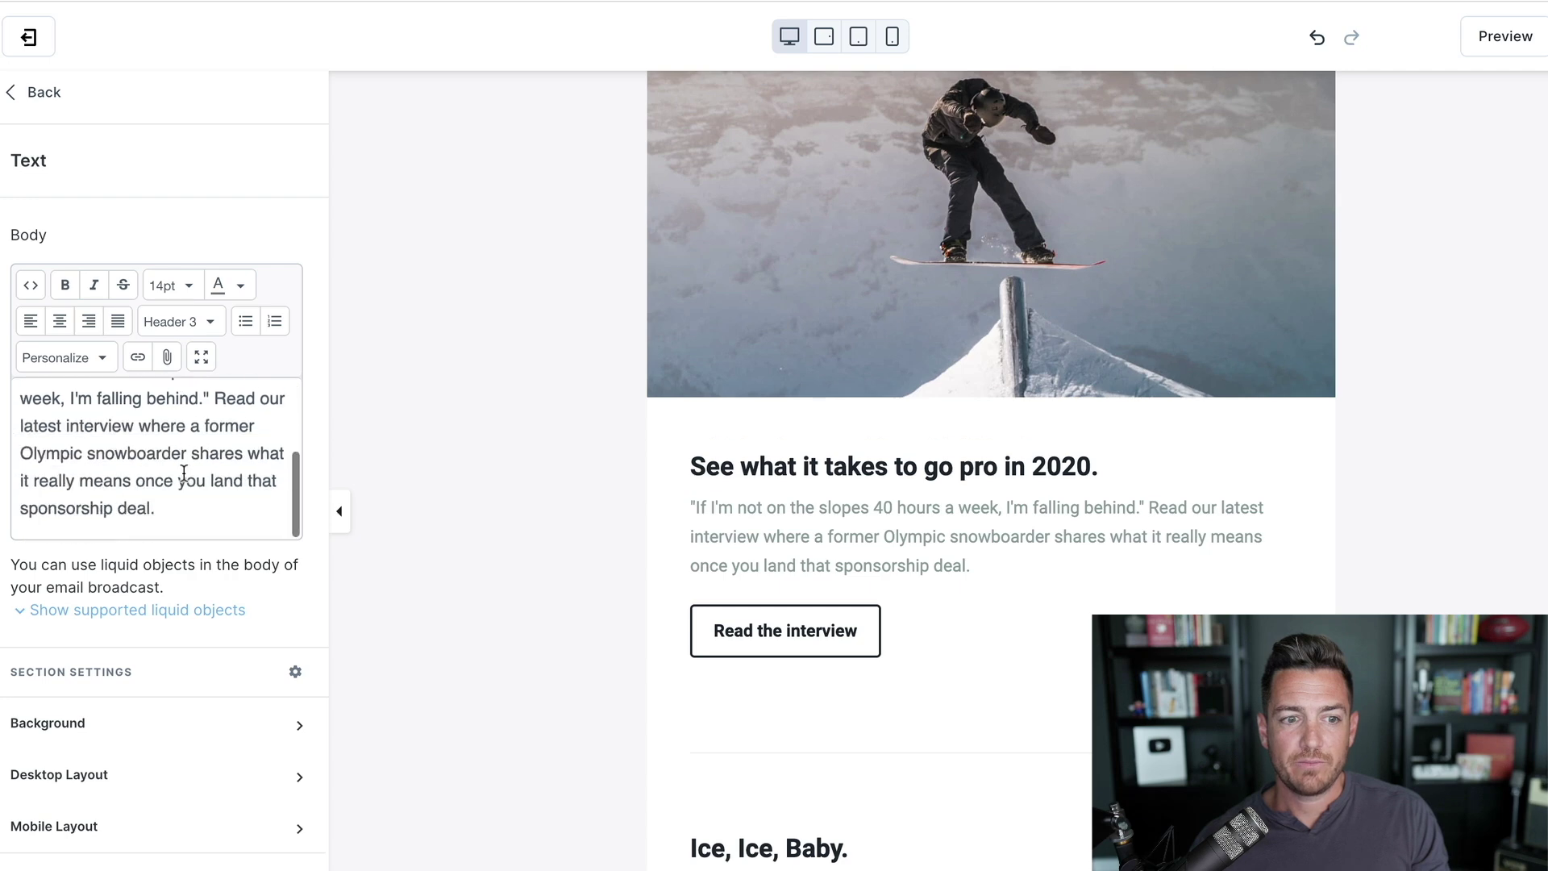
click(19, 97)
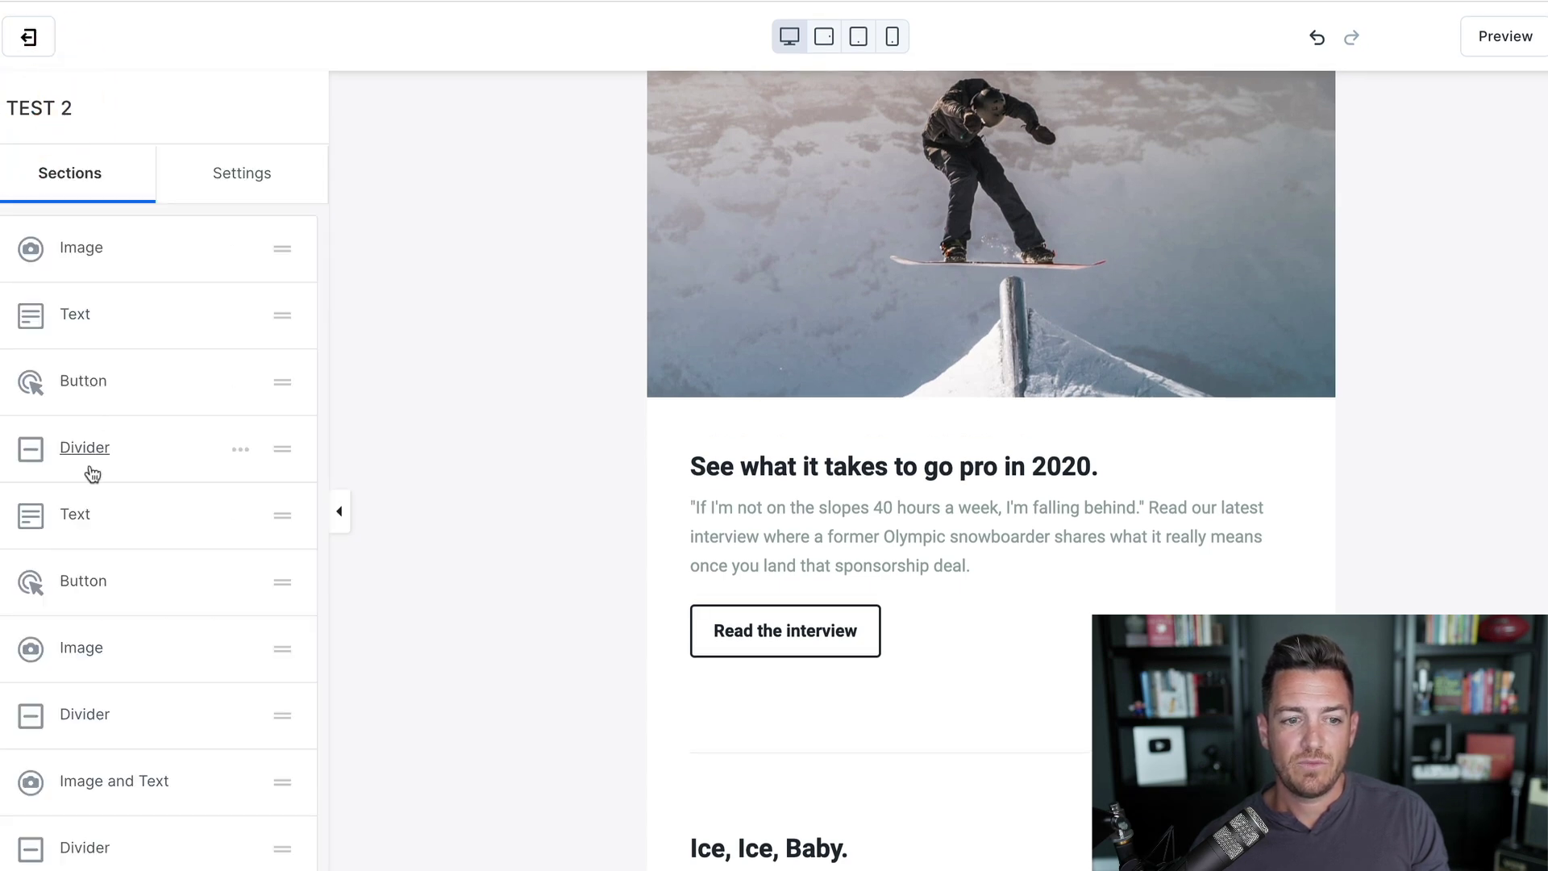
Open the Social Icons section and review its style, size, alignment and social link settings.
scroll(120, 763, down, 5)
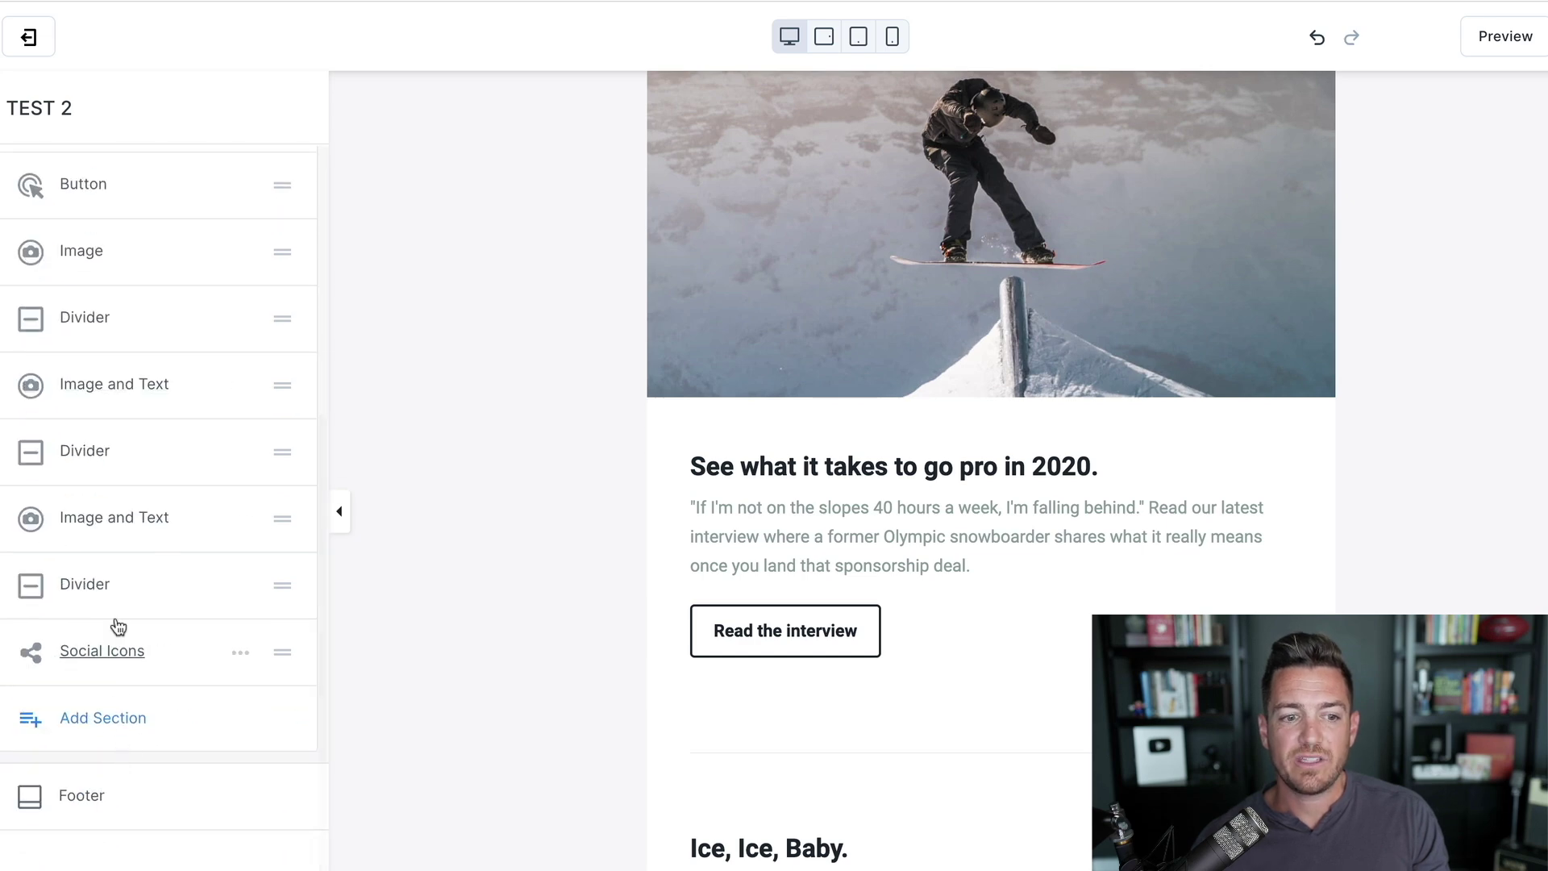
click(120, 647)
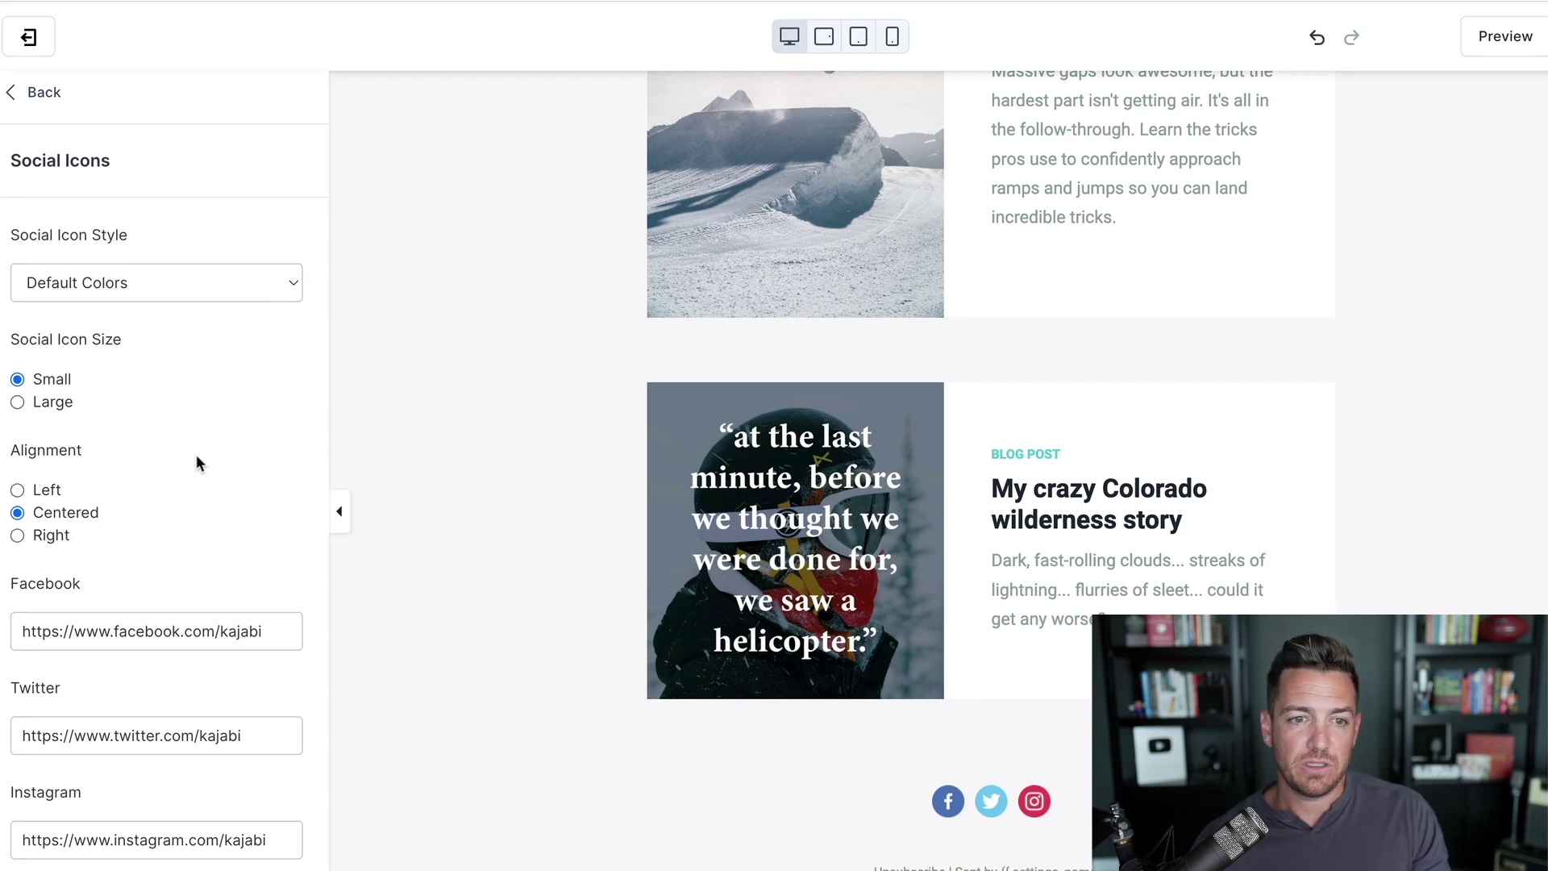
scroll(740, 487, up, 10)
scroll(739, 487, up, 2)
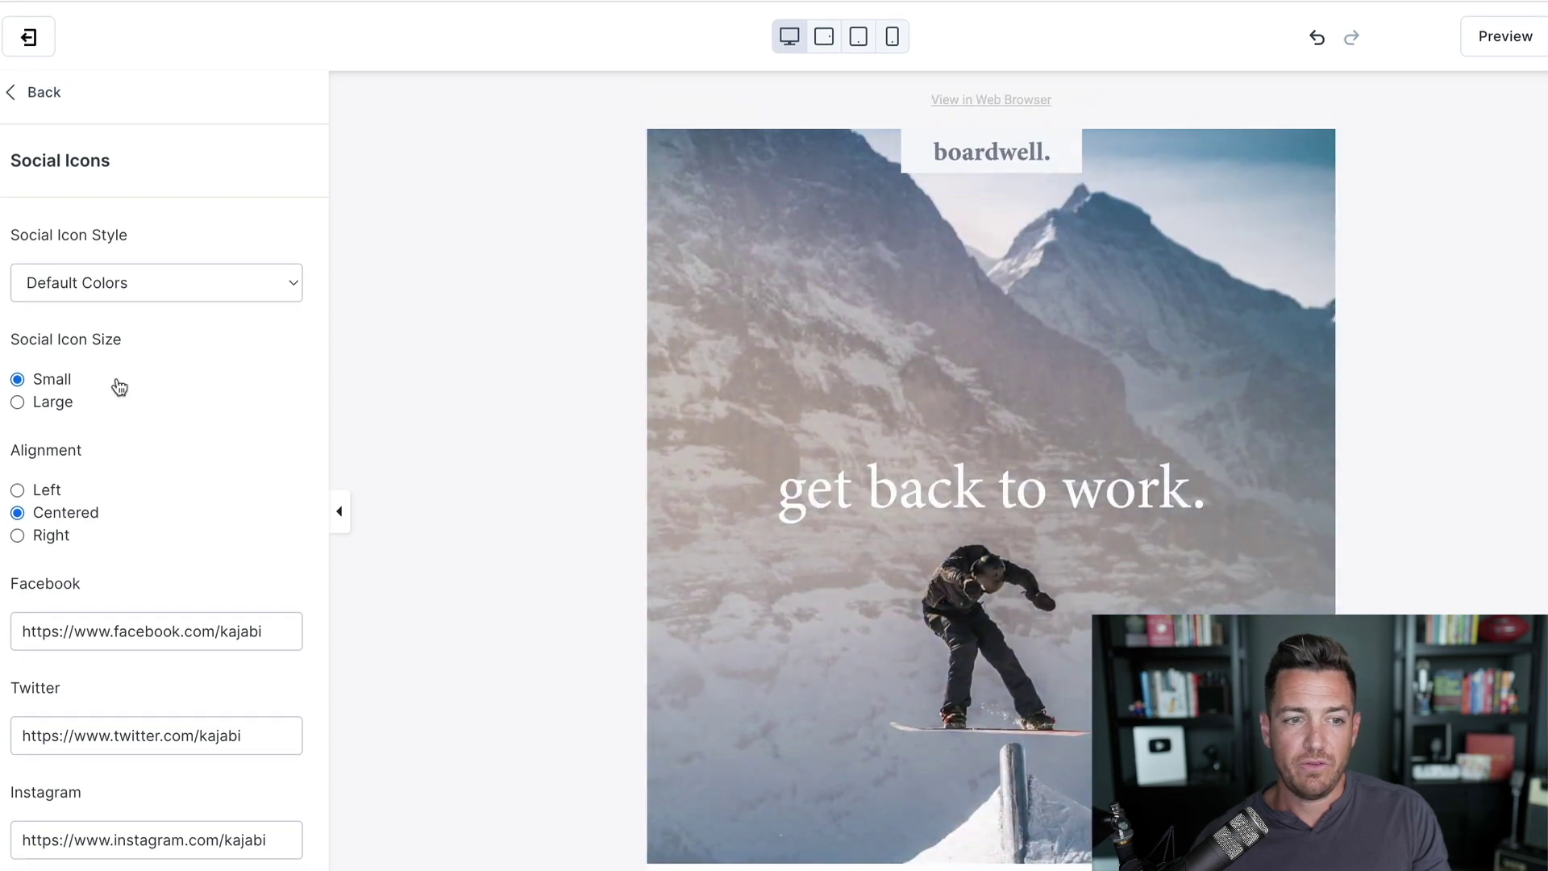
Leave the TEST 2 email editor without saving the changes and return to the broadcast template gallery.
click(44, 93)
click(29, 38)
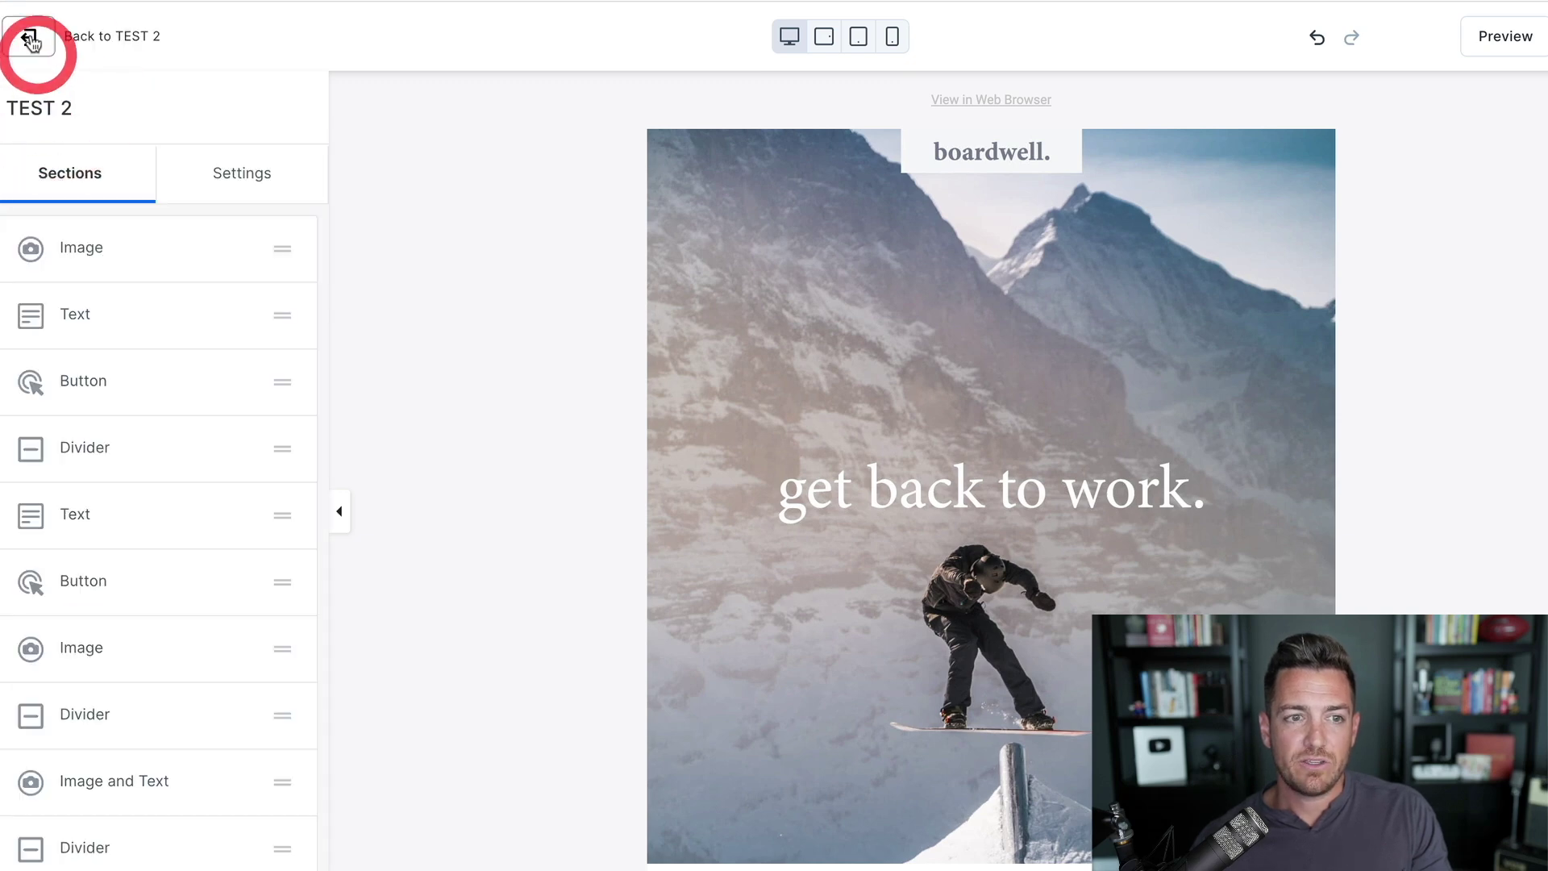
click(831, 283)
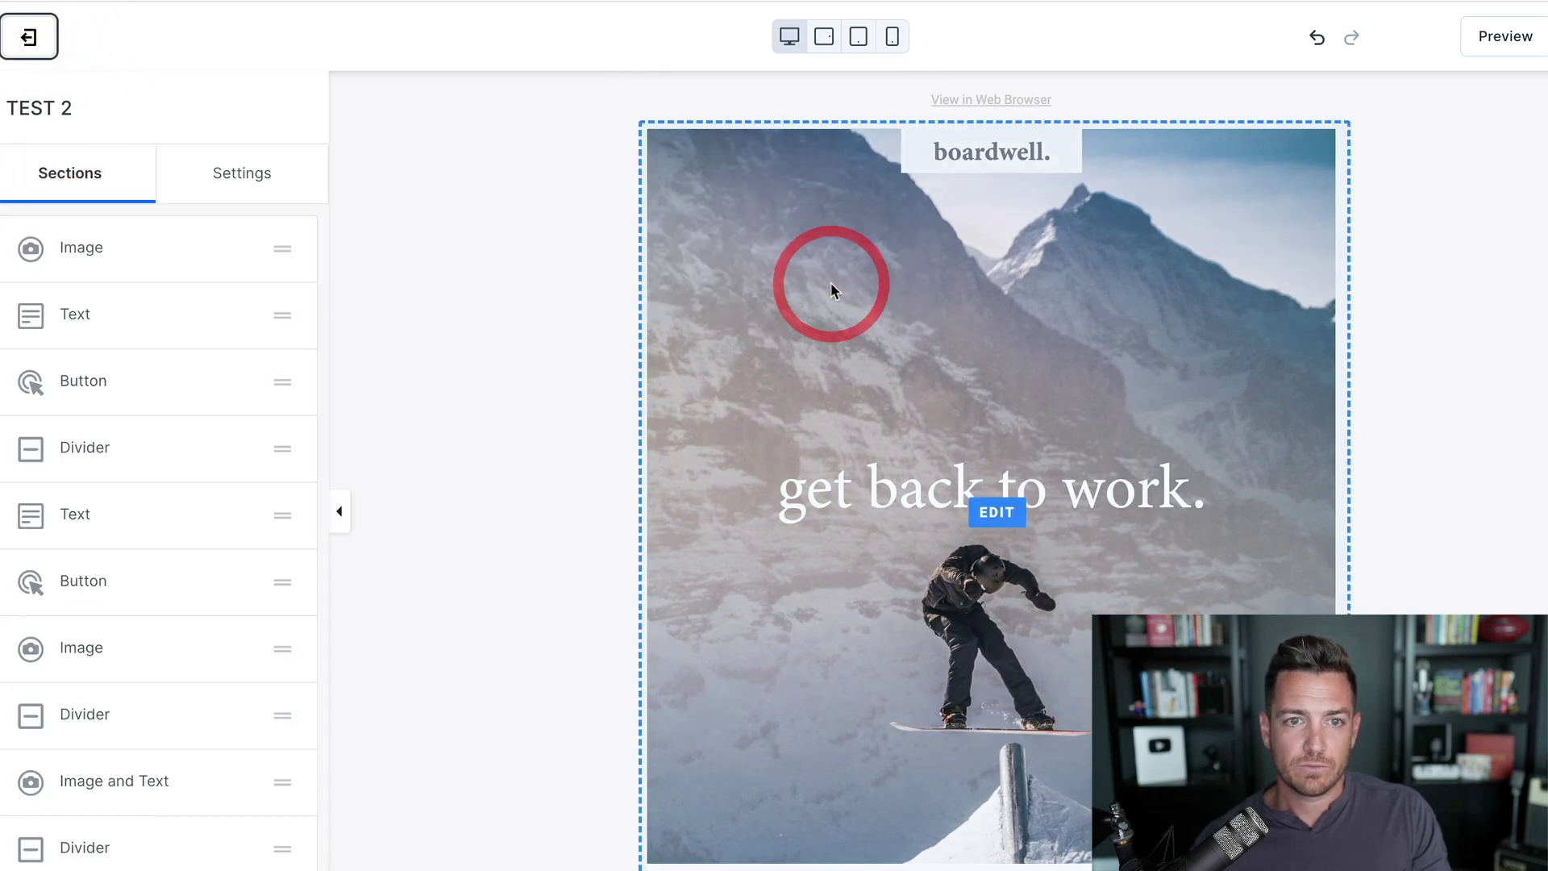
scroll(1144, 554, down, 7)
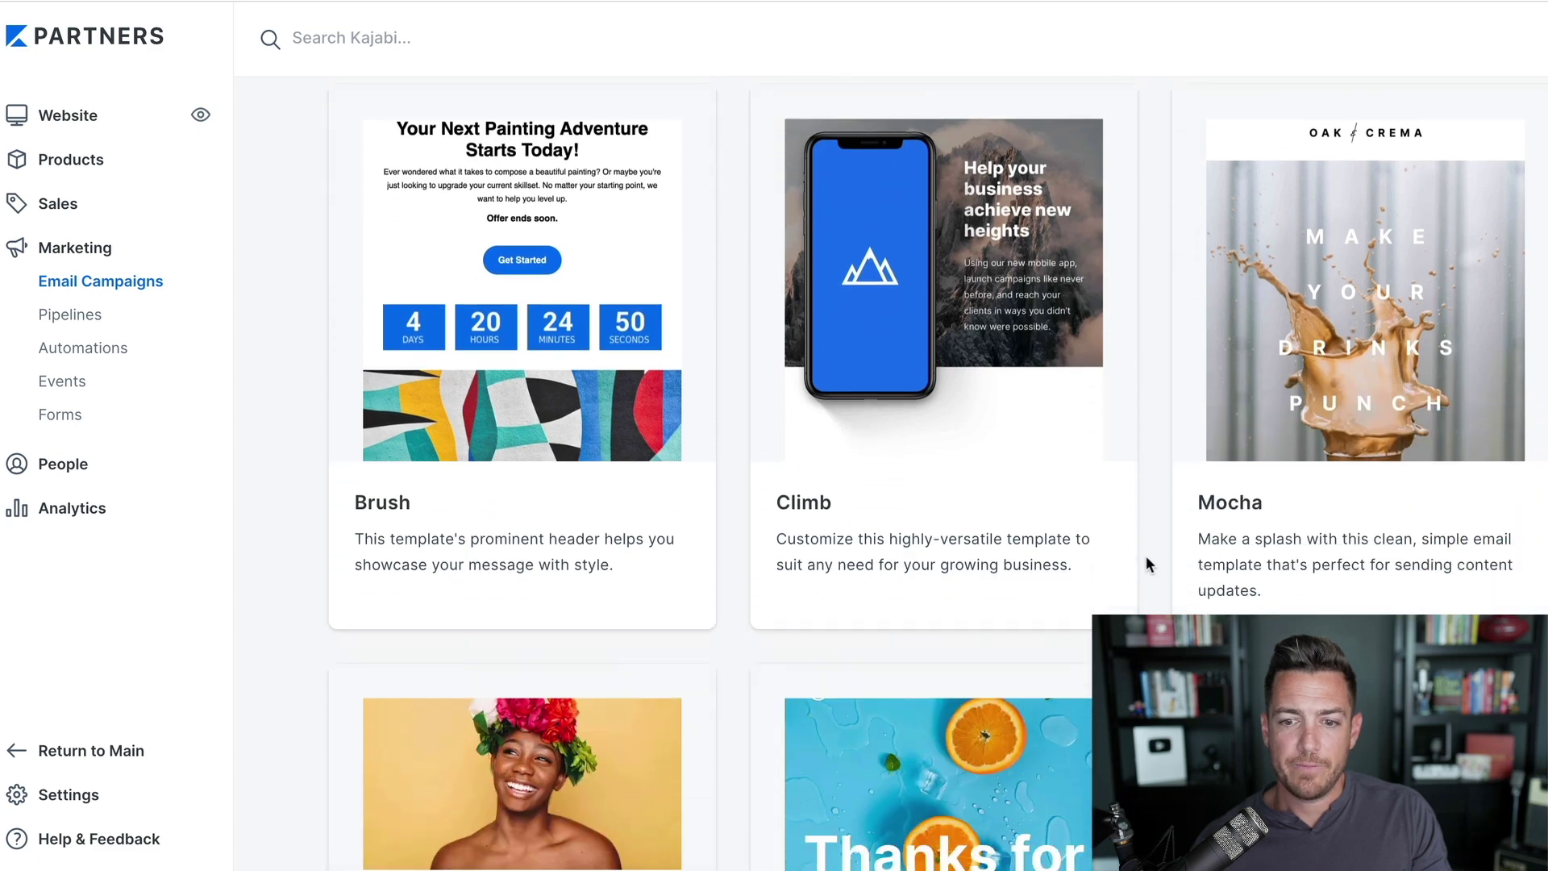
Preview the Climb template, look through its full layout from header to footer, and close the preview.
click(940, 368)
scroll(586, 482, down, 2)
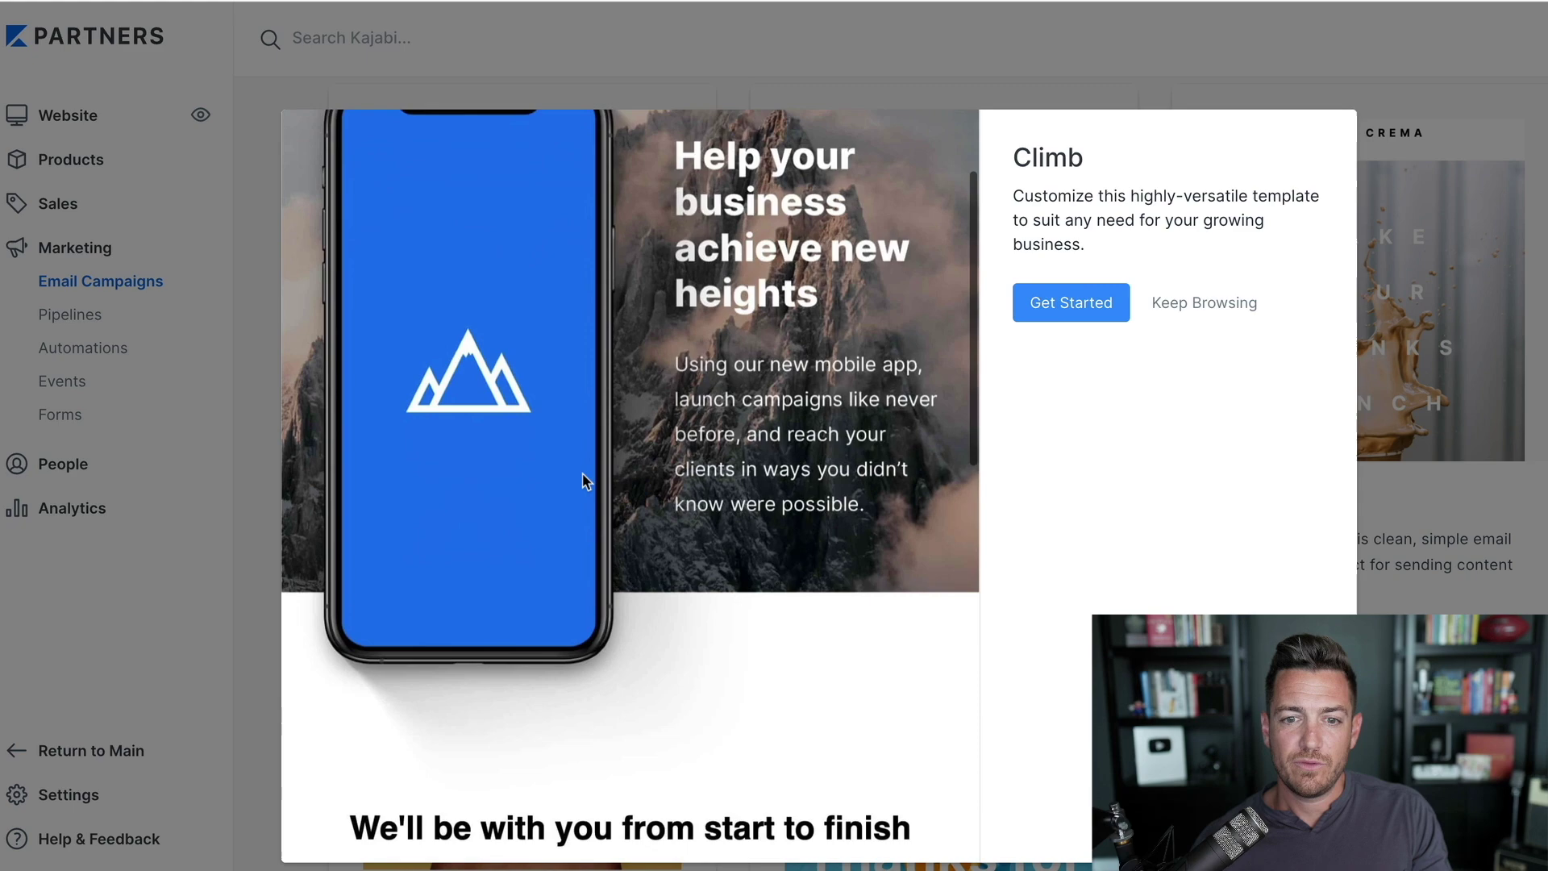
scroll(586, 481, down, 10)
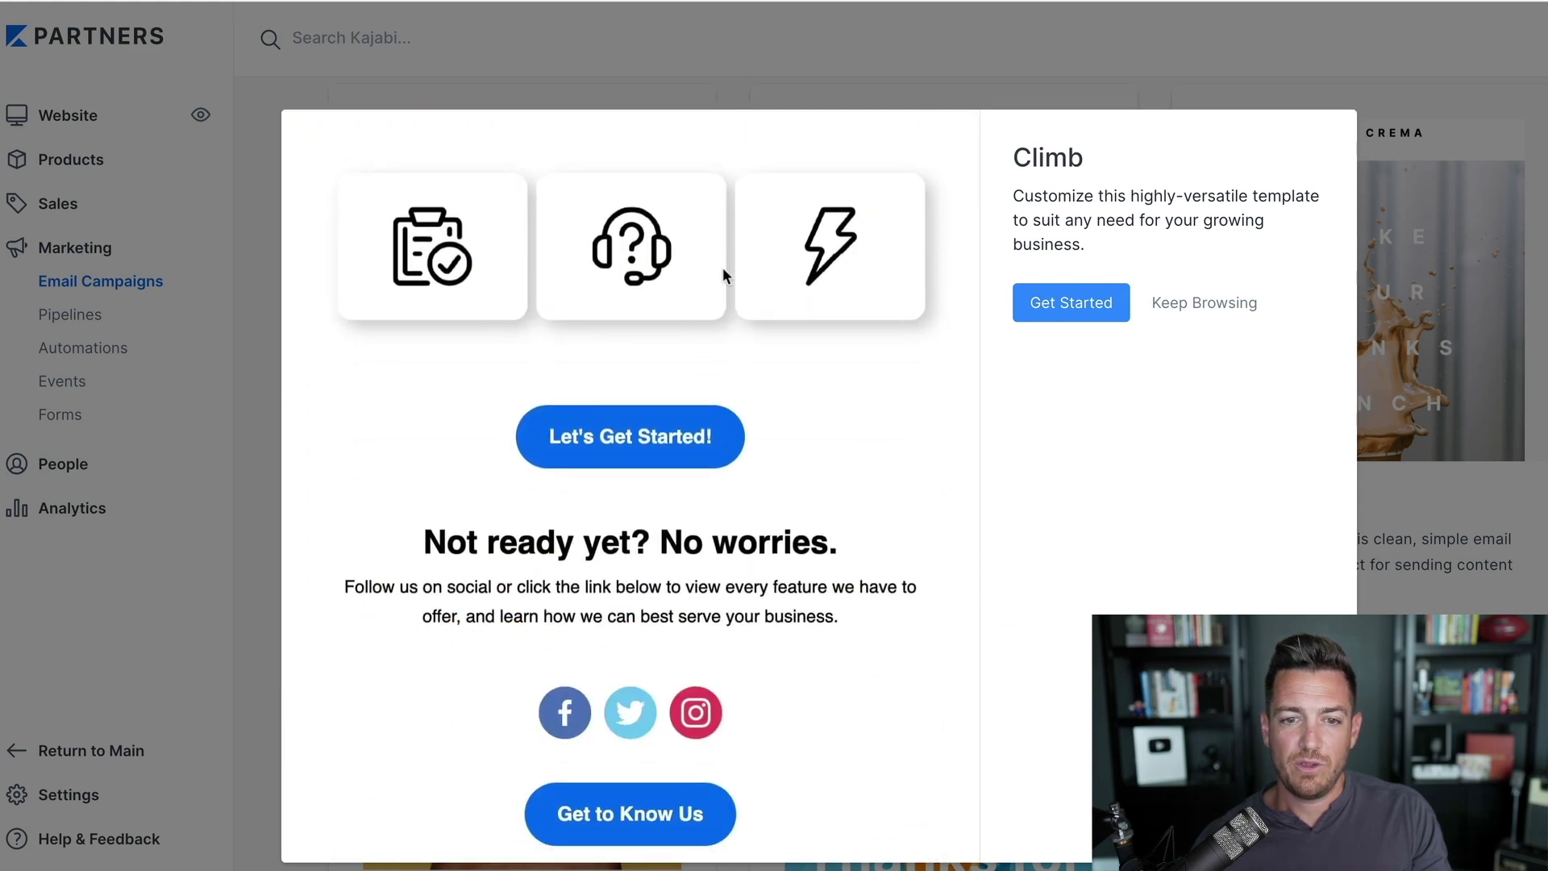
scroll(722, 268, down, 2)
scroll(736, 312, up, 12)
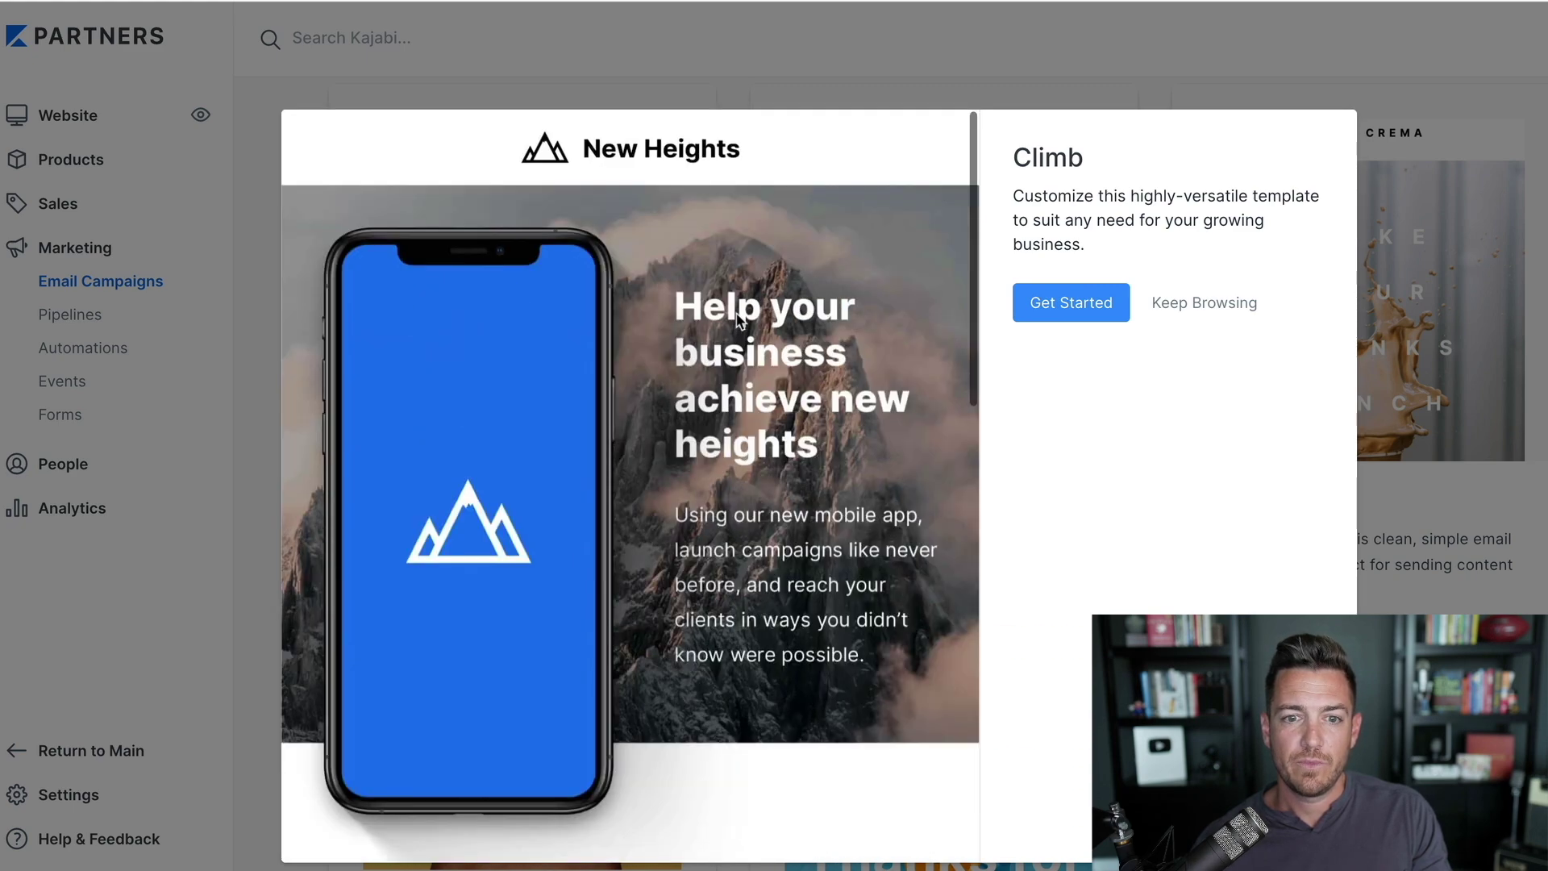
scroll(737, 318, down, 12)
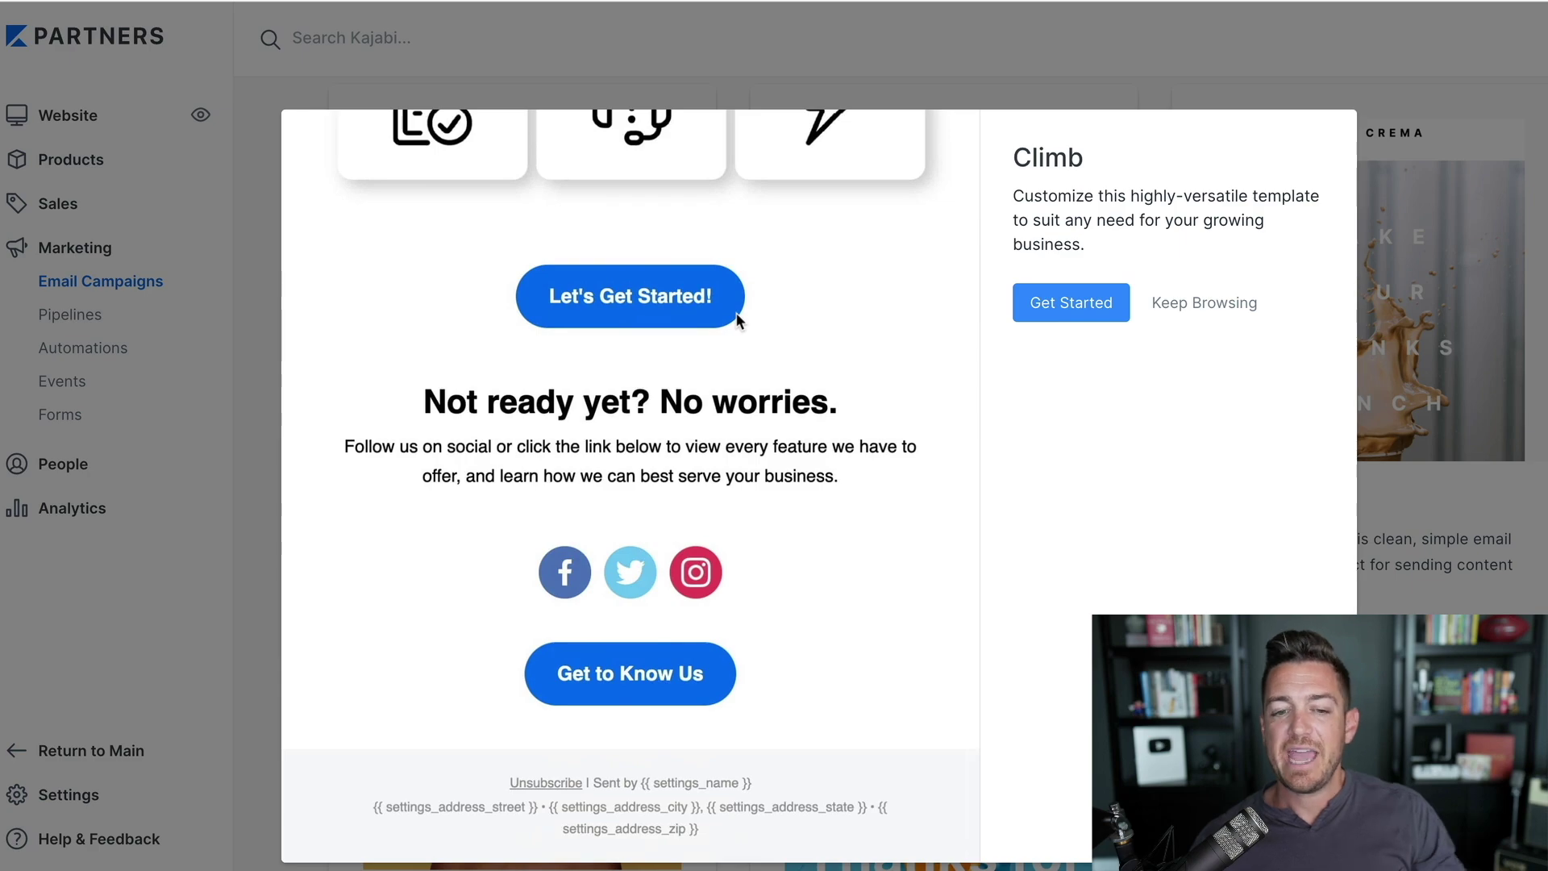
scroll(737, 316, up, 12)
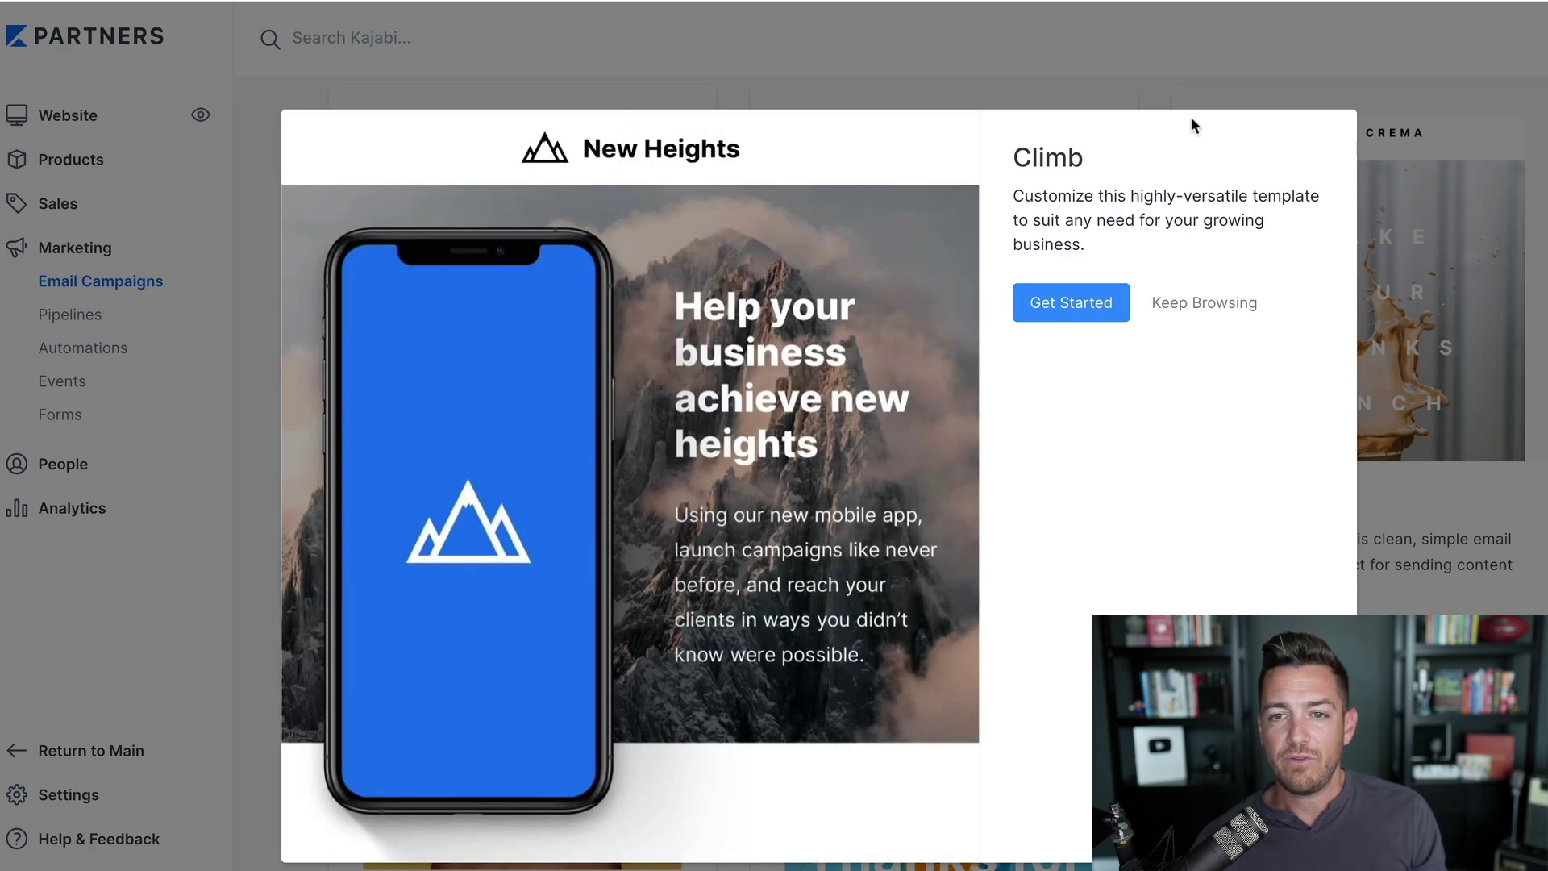
click(1109, 69)
Browse the remaining email templates and look through the Stem template's layout in its preview.
scroll(1109, 69, down, 10)
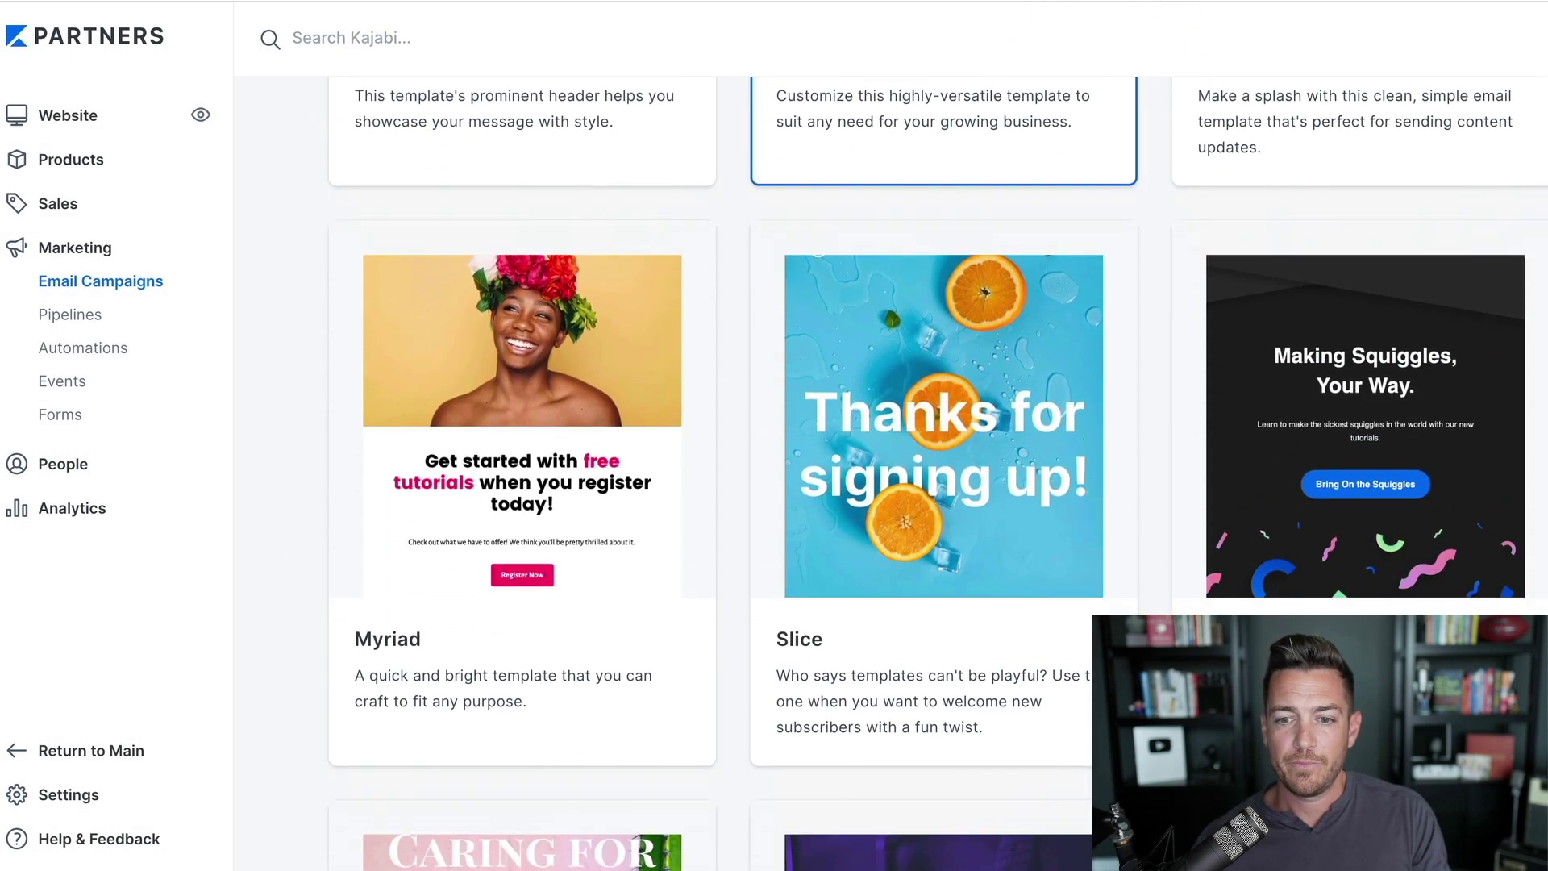
scroll(887, 467, down, 6)
scroll(887, 468, up, 3)
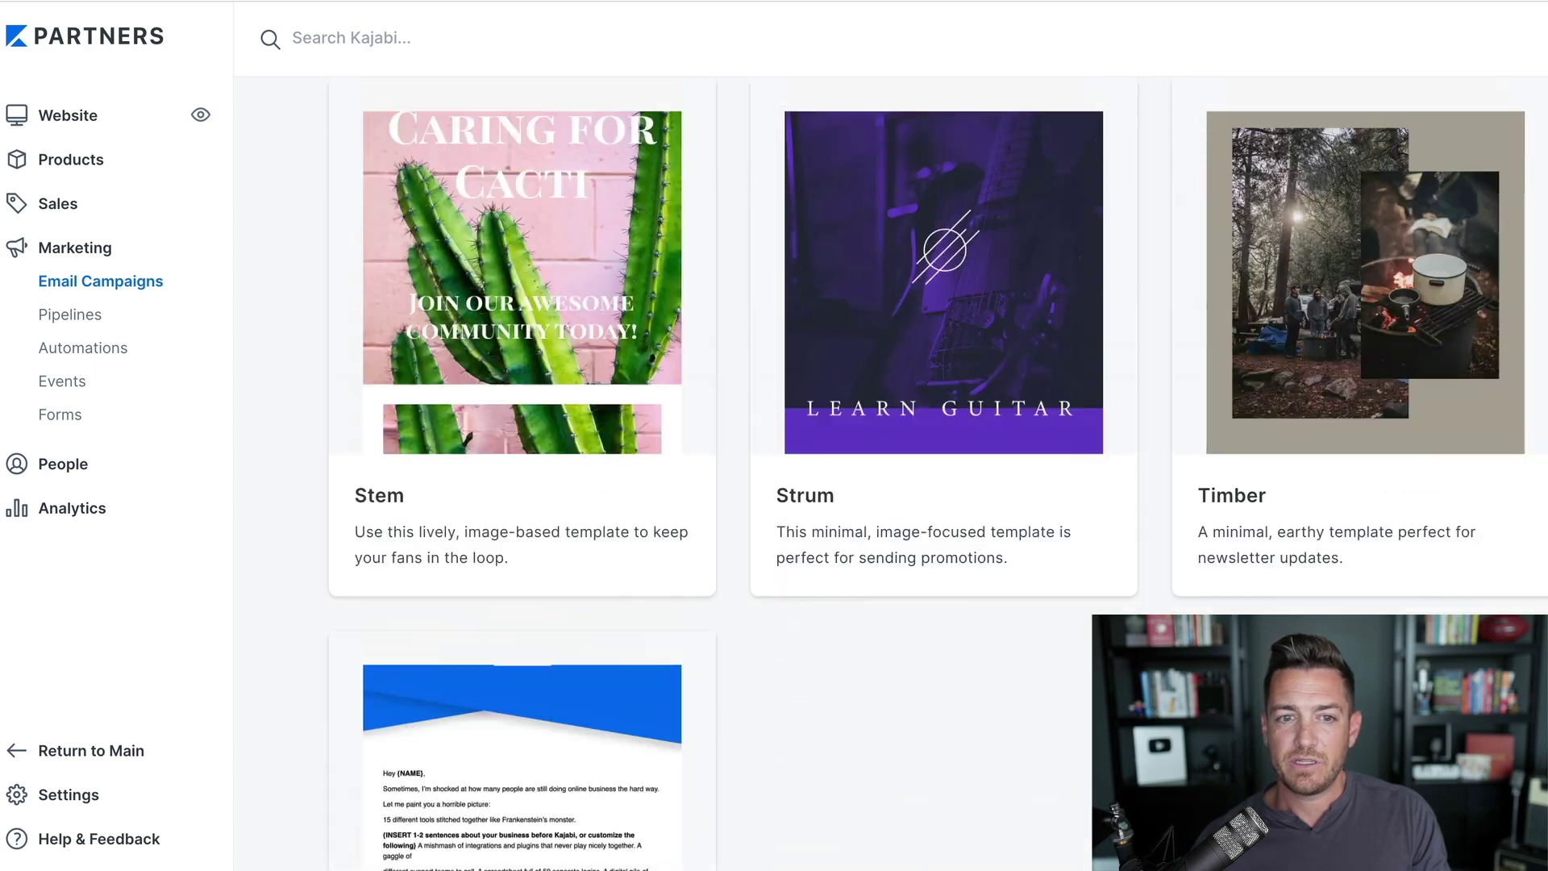
click(464, 486)
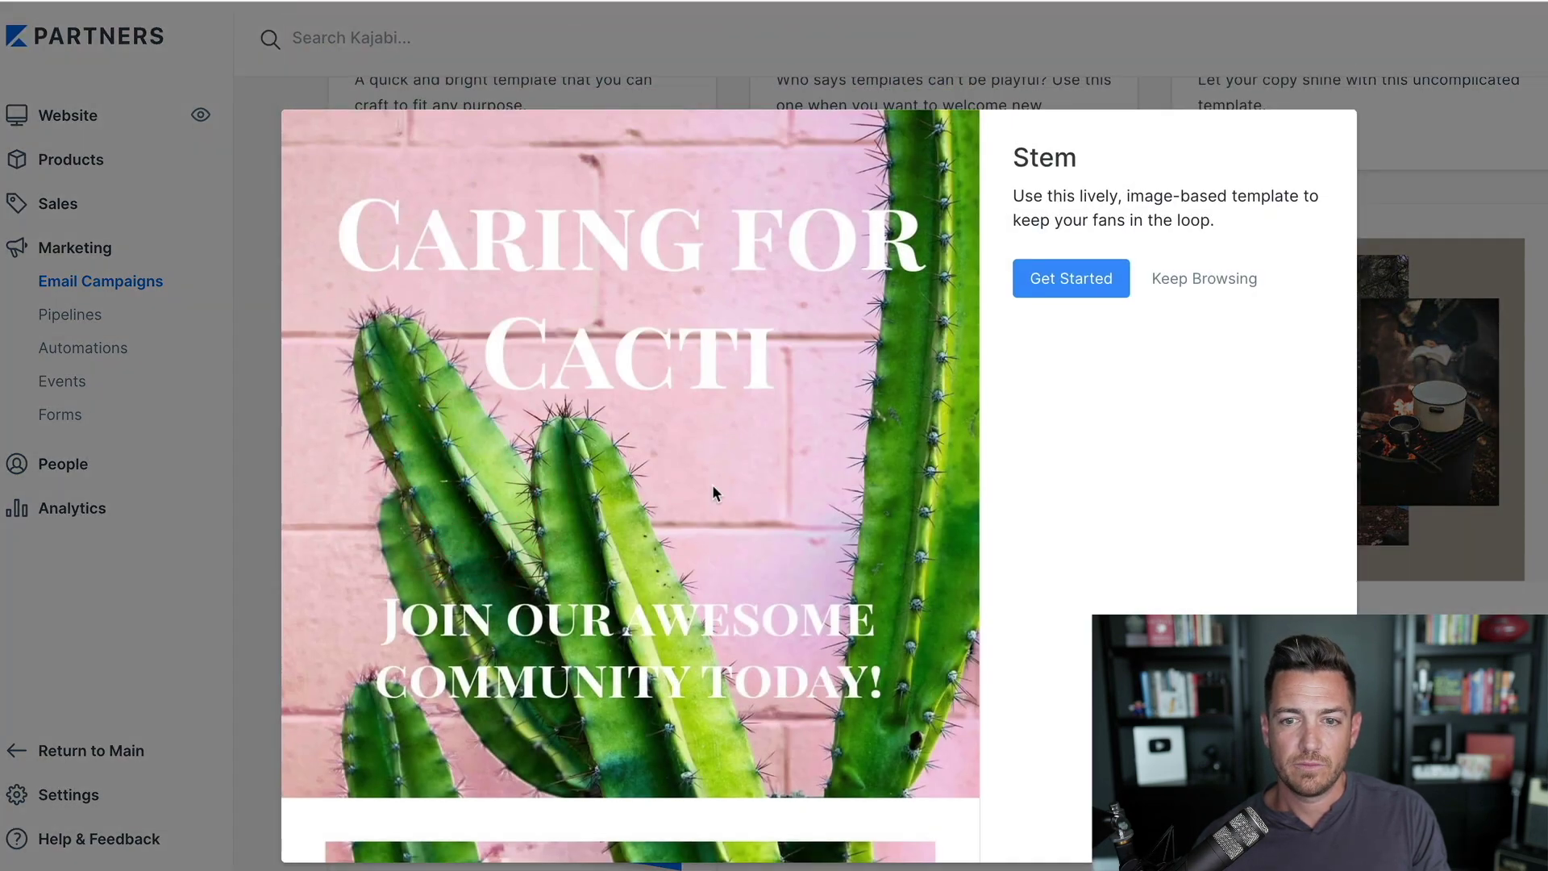
scroll(713, 484, down, 3)
scroll(713, 492, down, 3)
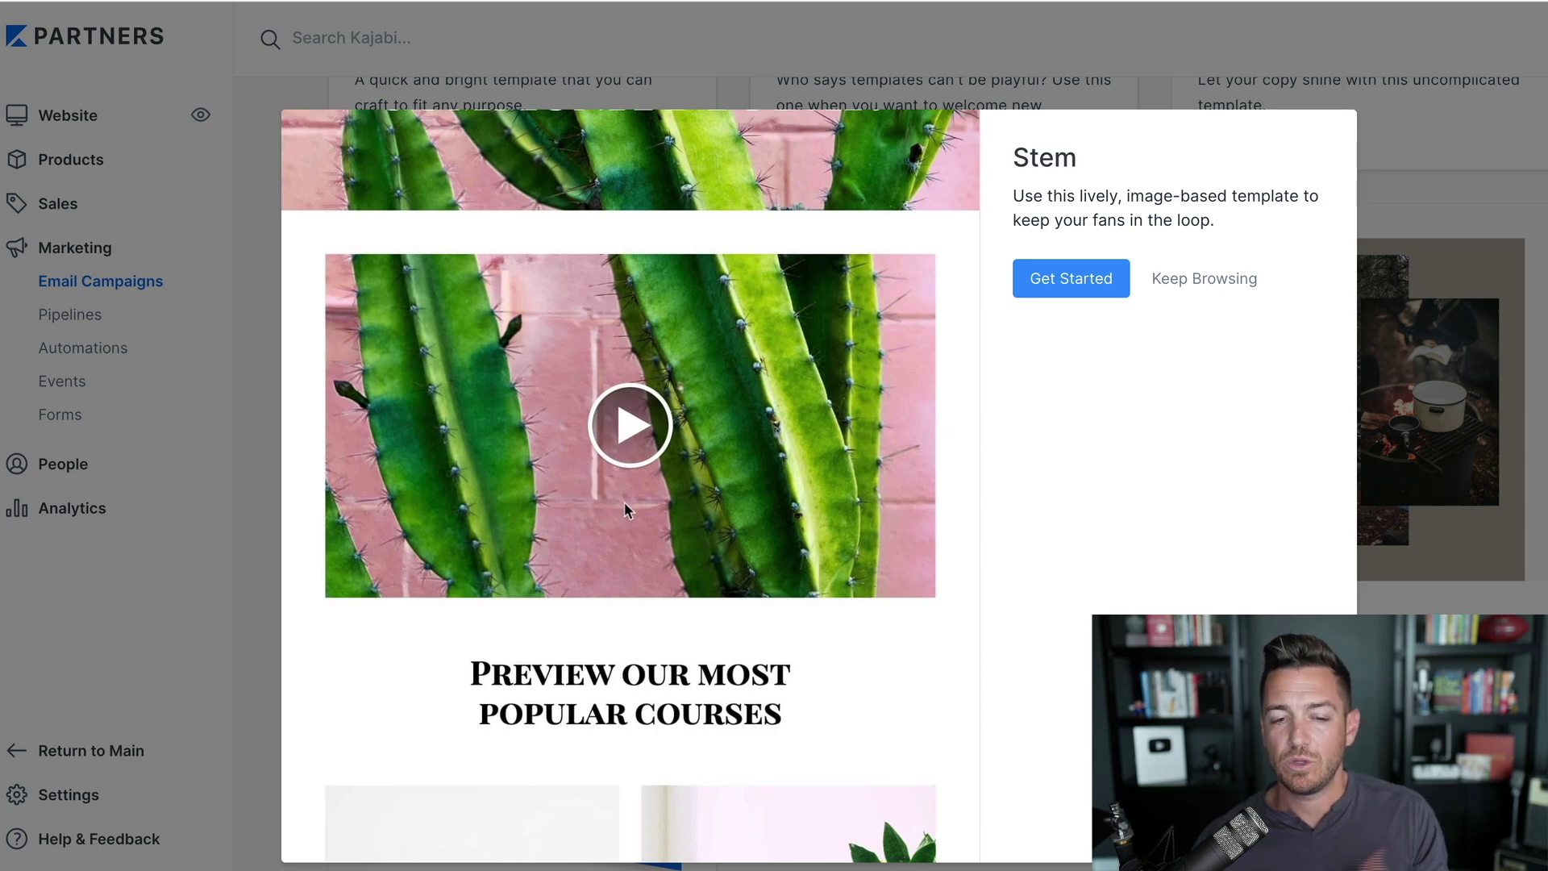
scroll(624, 506, down, 7)
scroll(625, 508, up, 4)
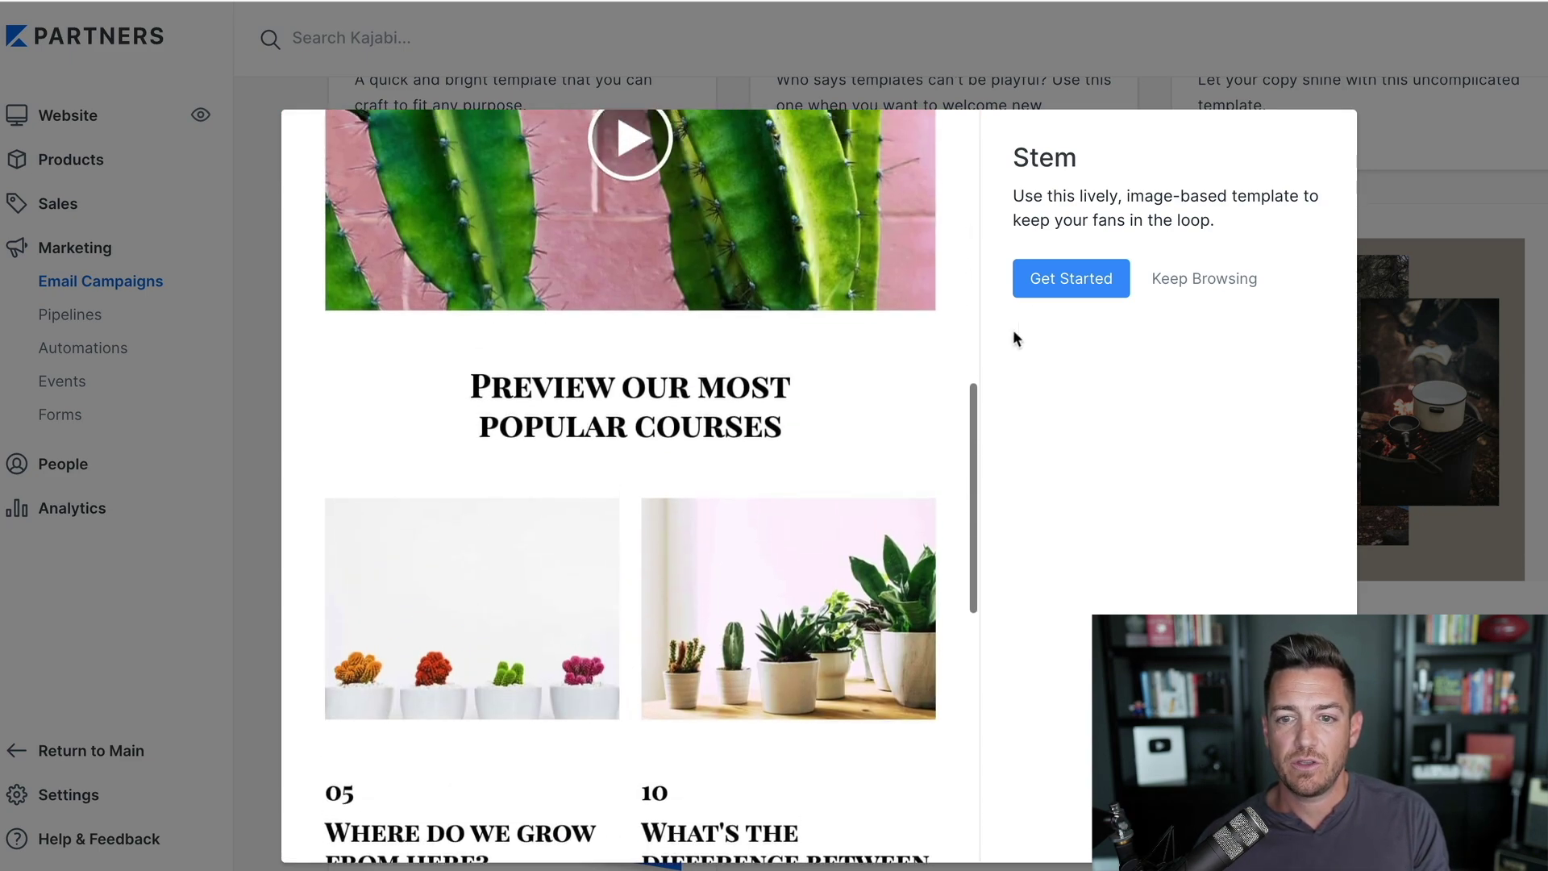
Create a new email broadcast from the Stem template and title it TEST 3.
click(1042, 291)
click(1043, 290)
text(TEST 3)
key(Return)
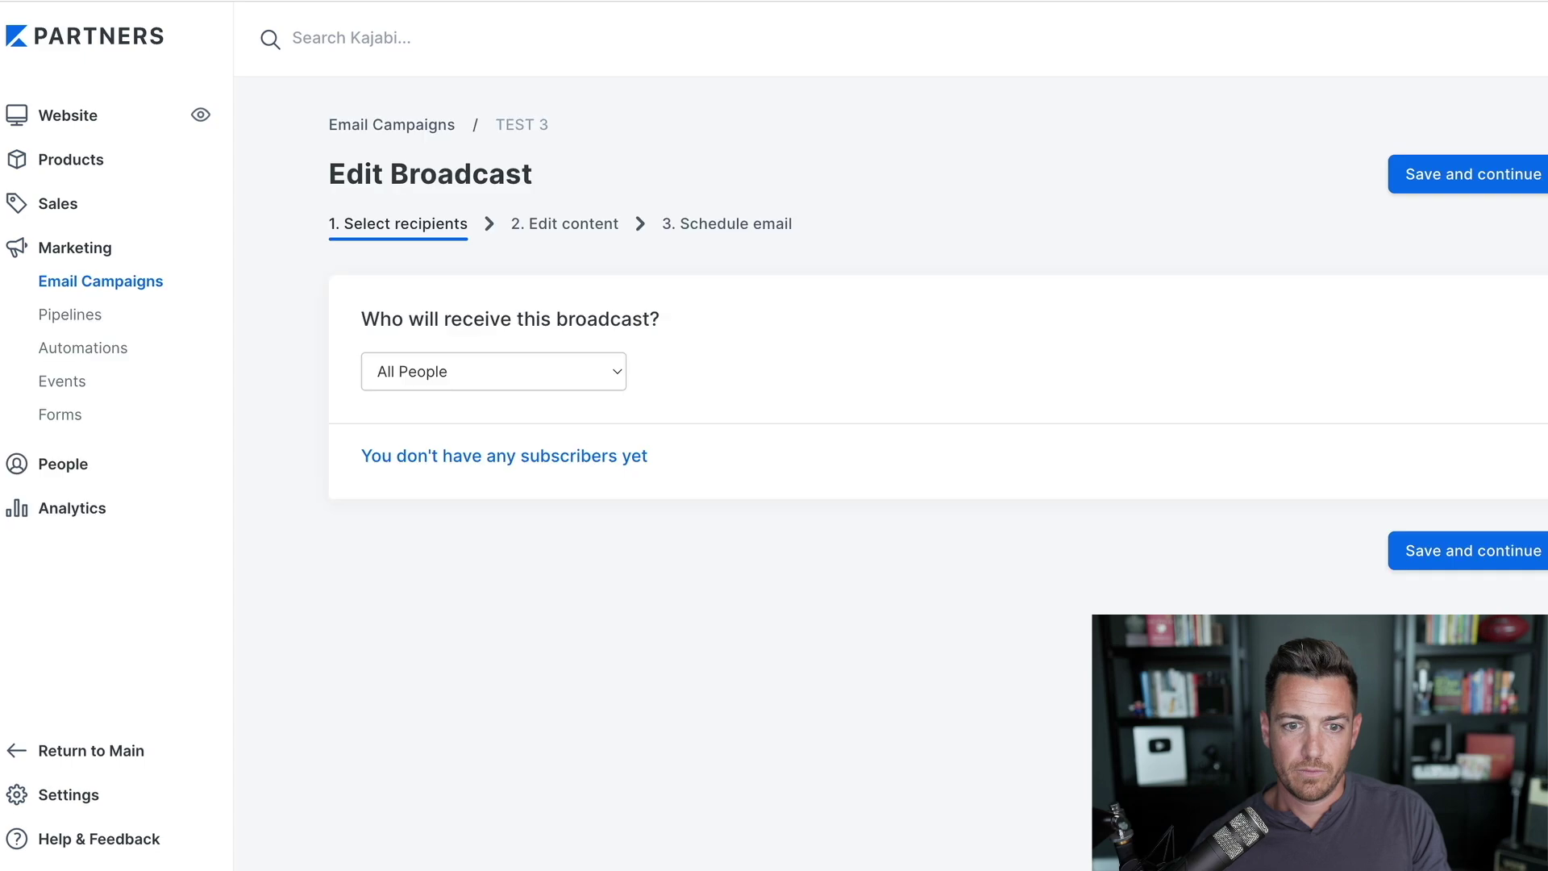
Keep All People as the TEST 3 broadcast's recipients and open its email content for editing.
click(1504, 535)
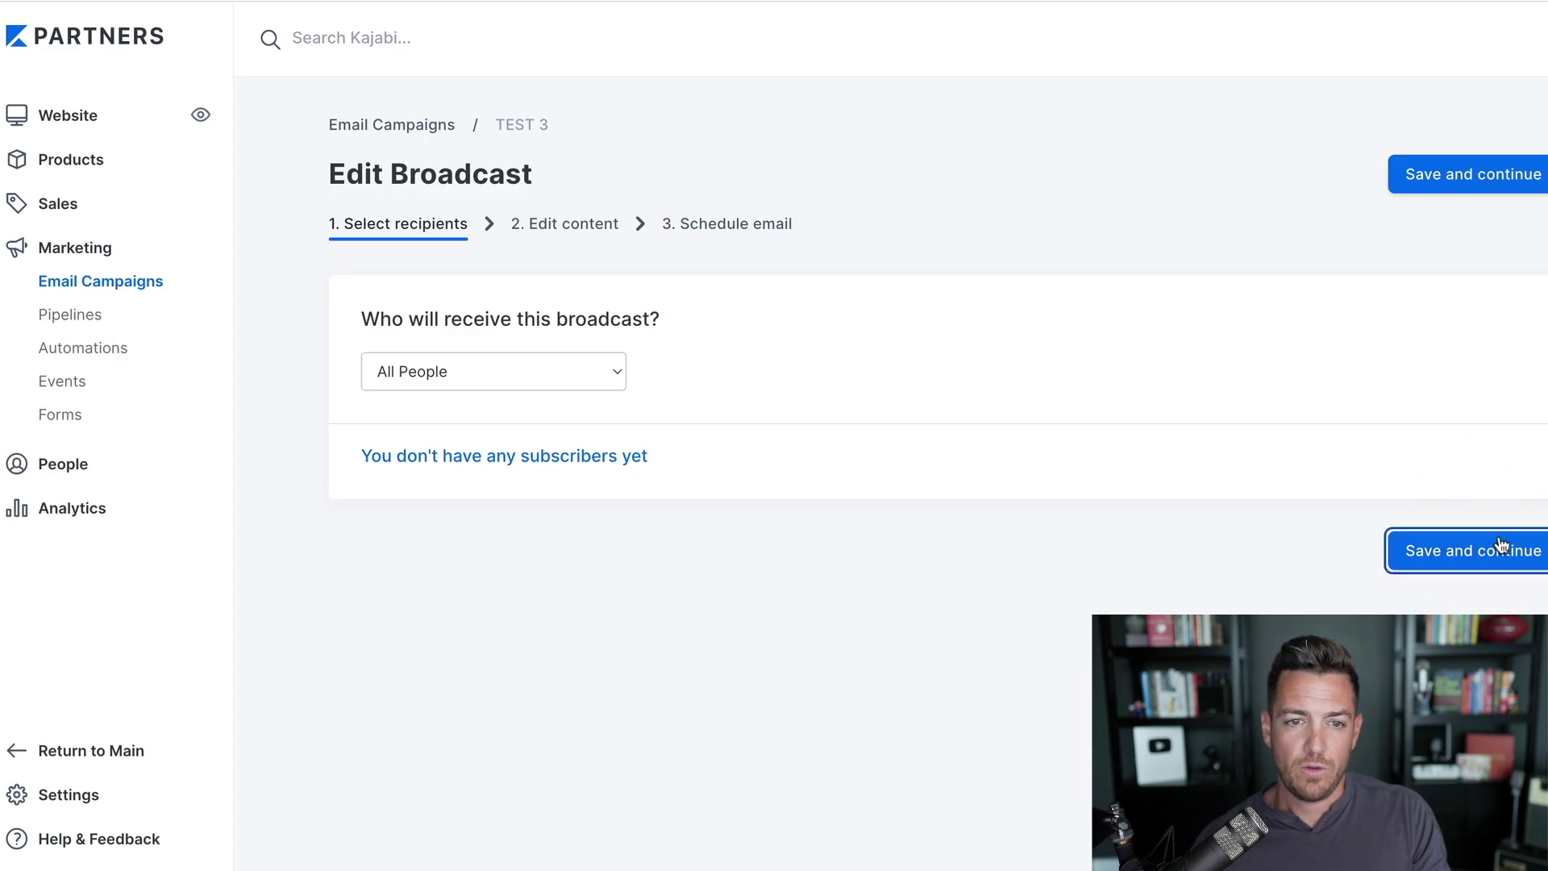
scroll(1019, 637, down, 10)
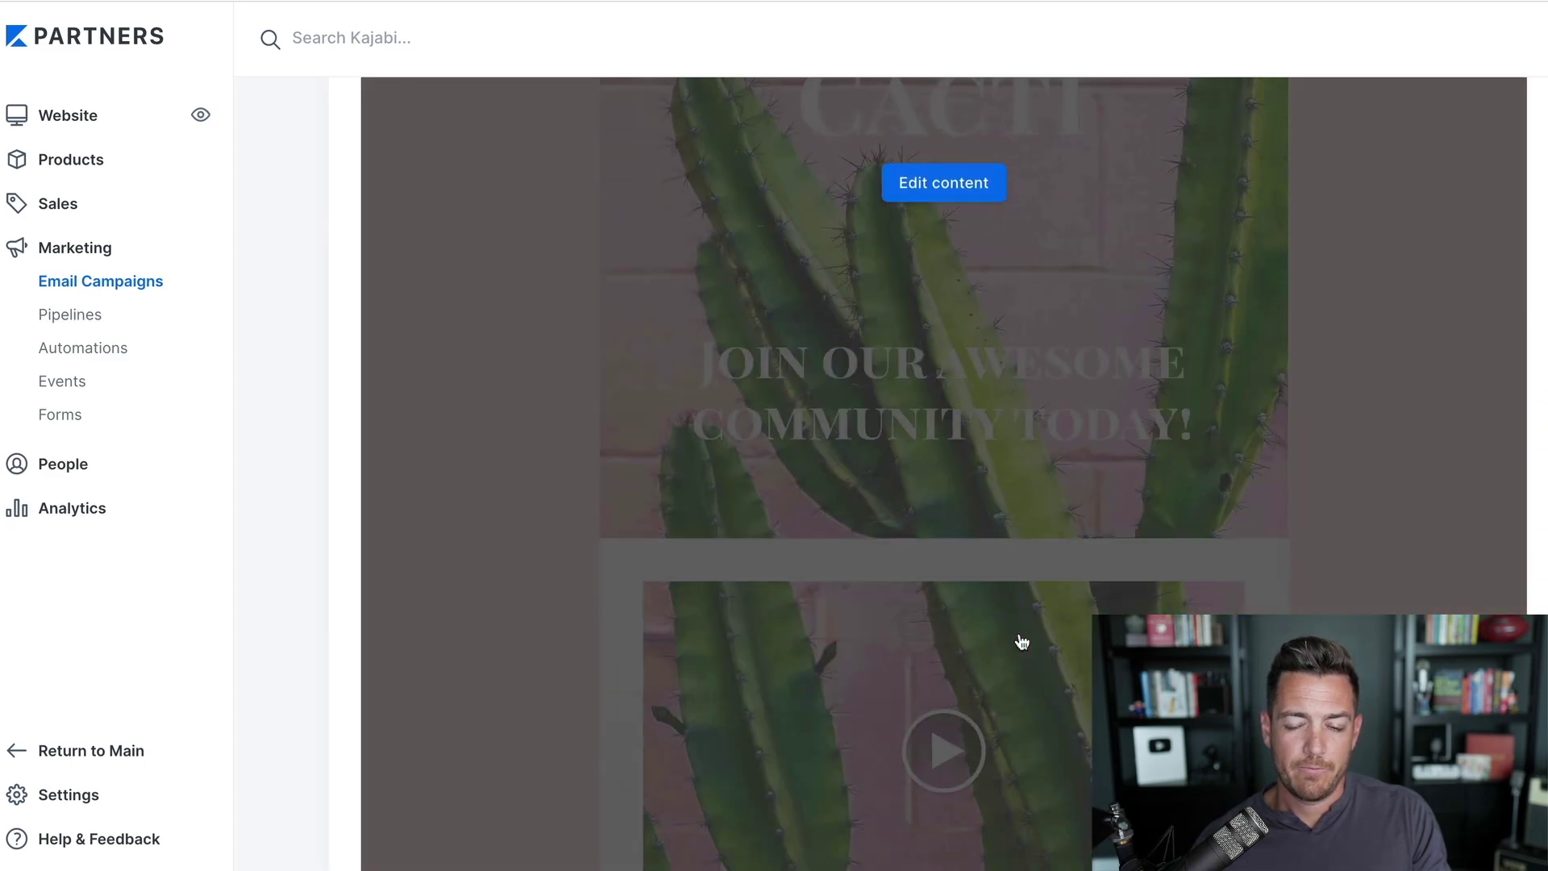
click(1001, 642)
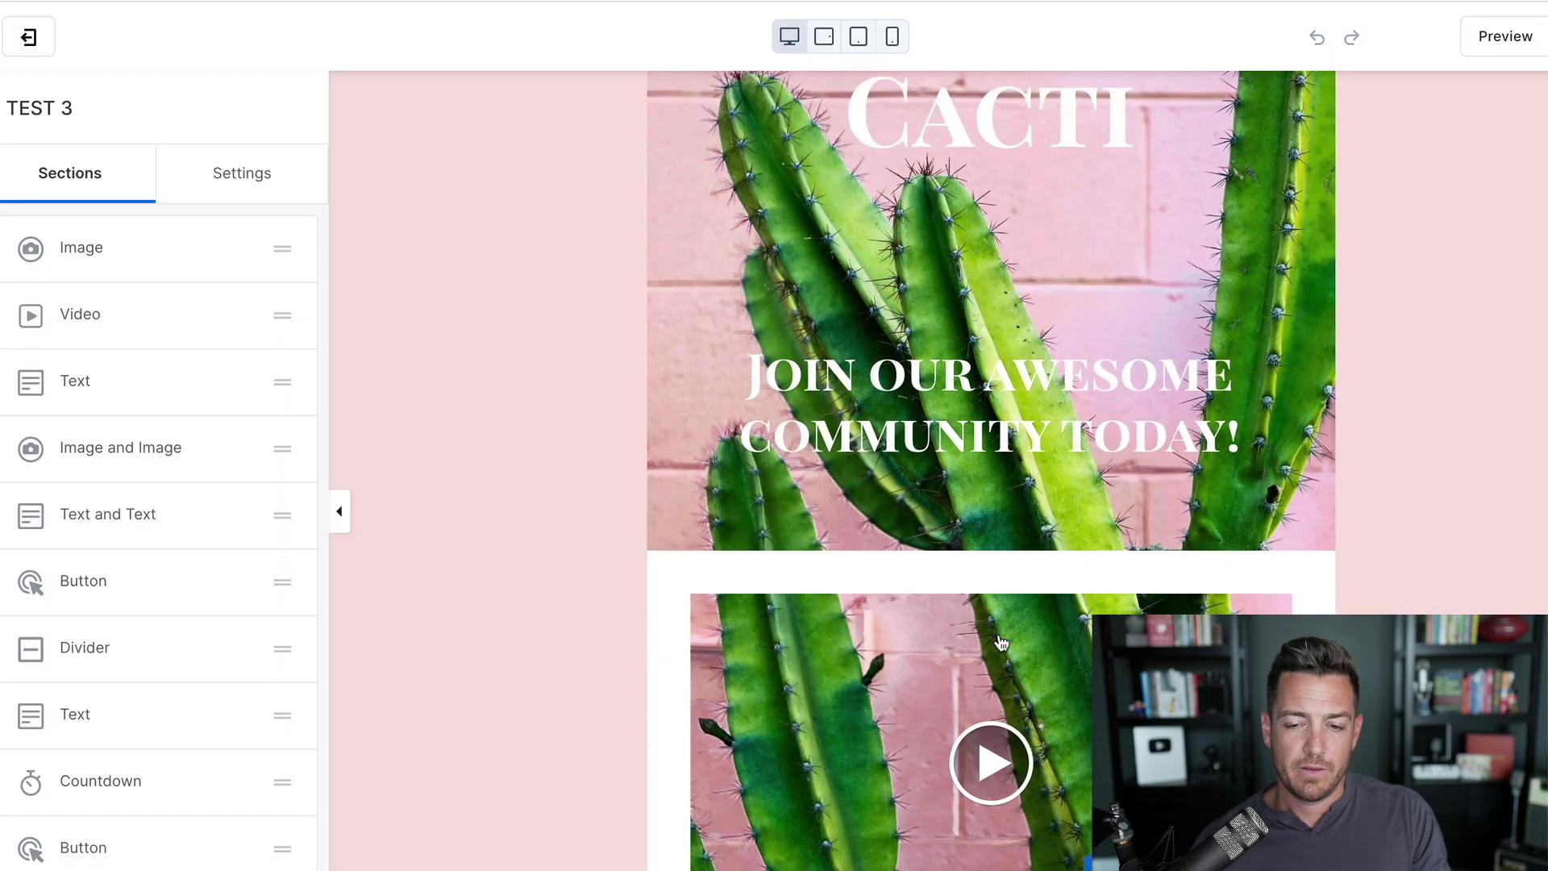
Open the Video section and review its thumbnail, video URL, overlay and play button settings.
scroll(1016, 649, down, 1)
click(1029, 645)
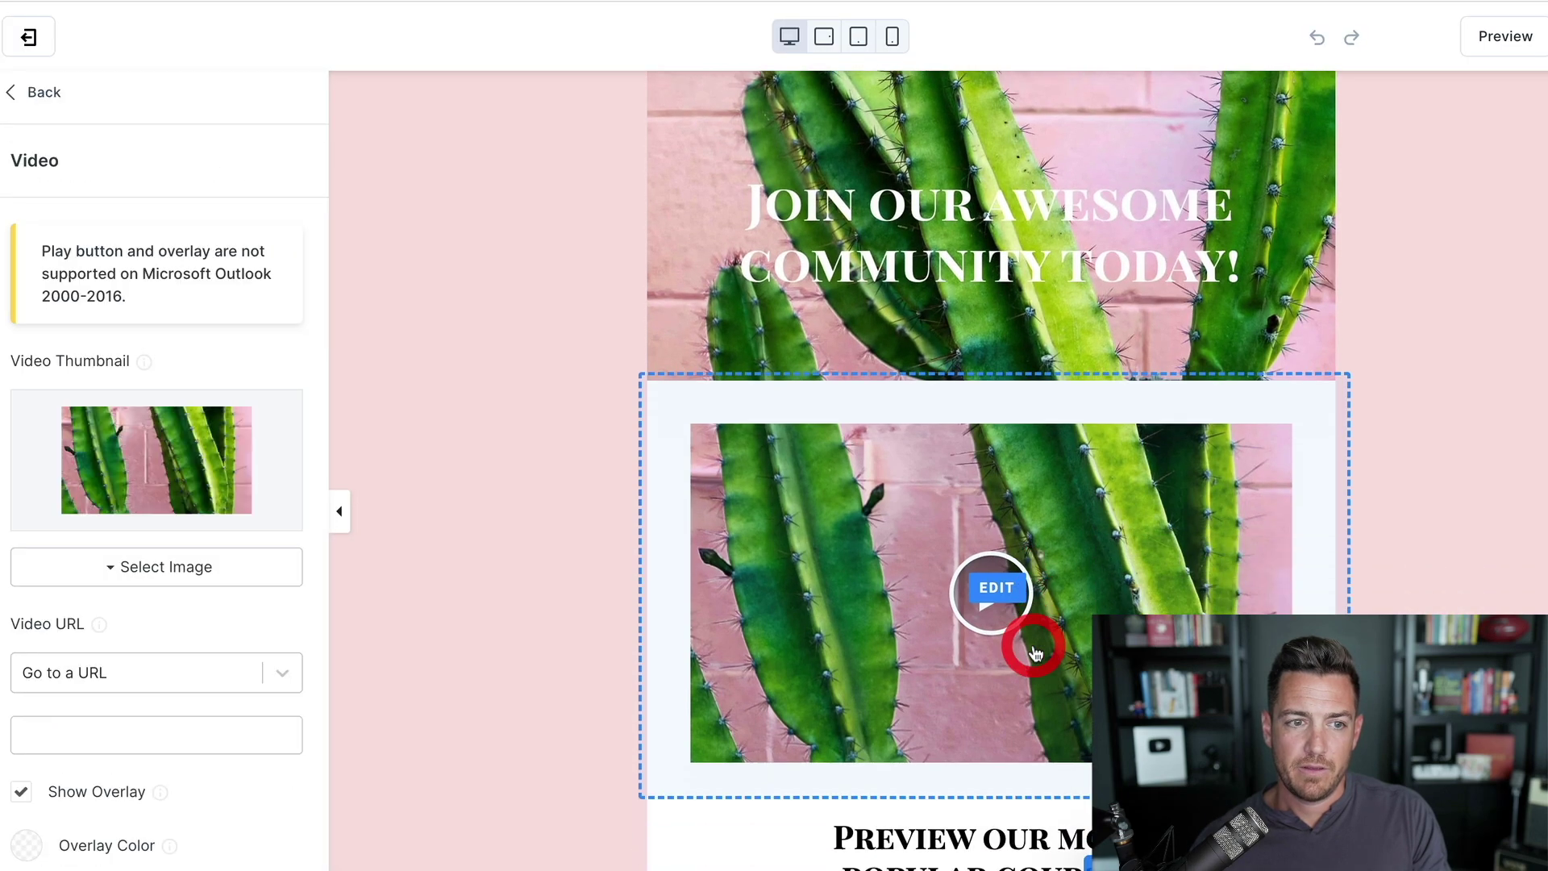
scroll(1030, 644, down, 1)
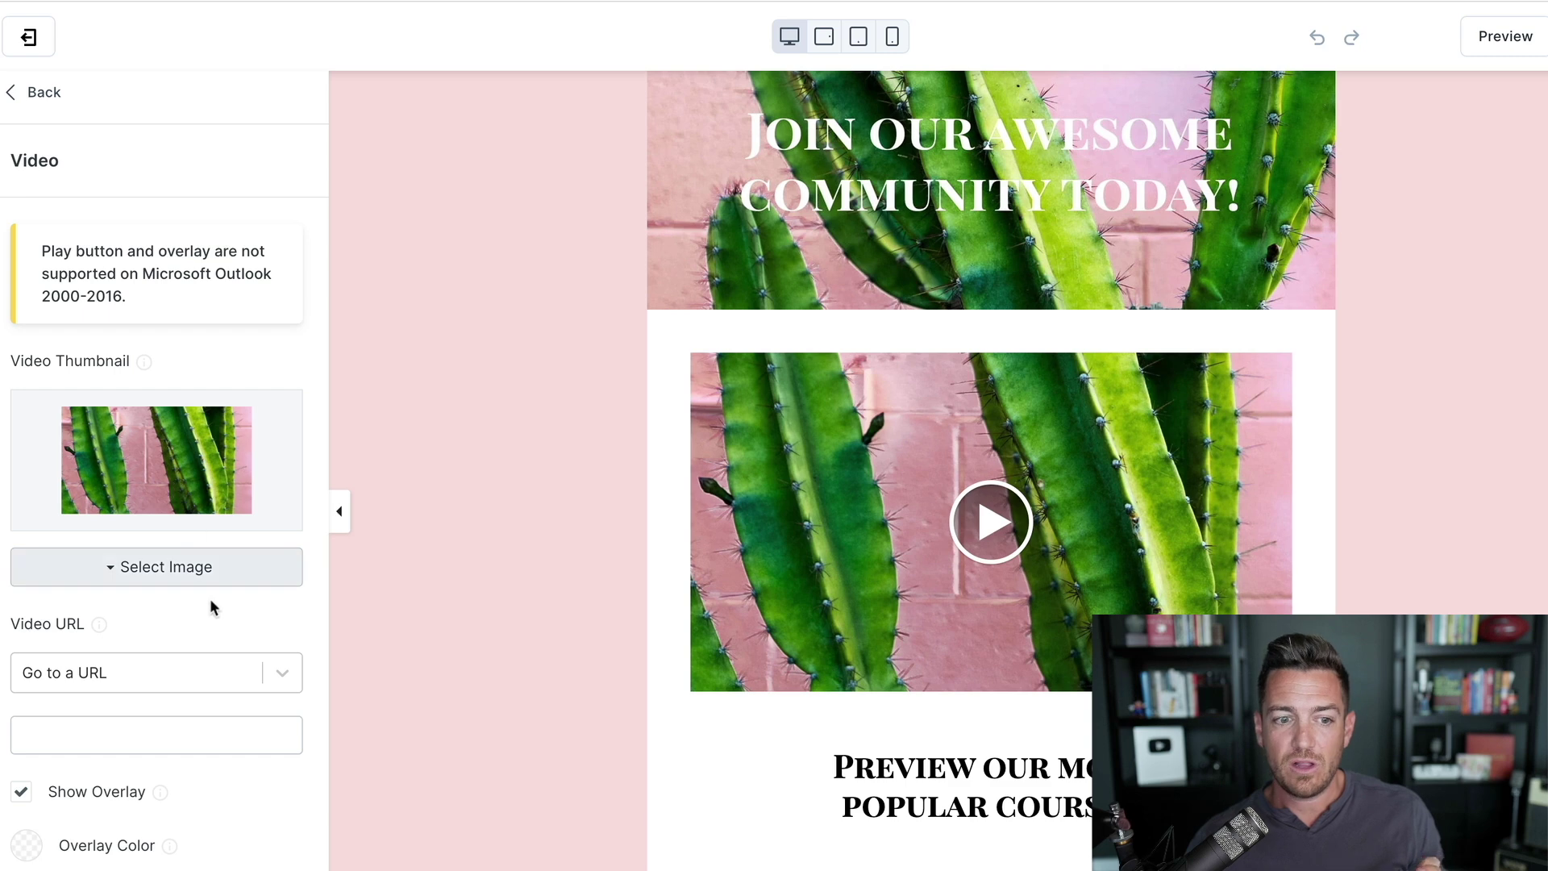
scroll(210, 605, down, 2)
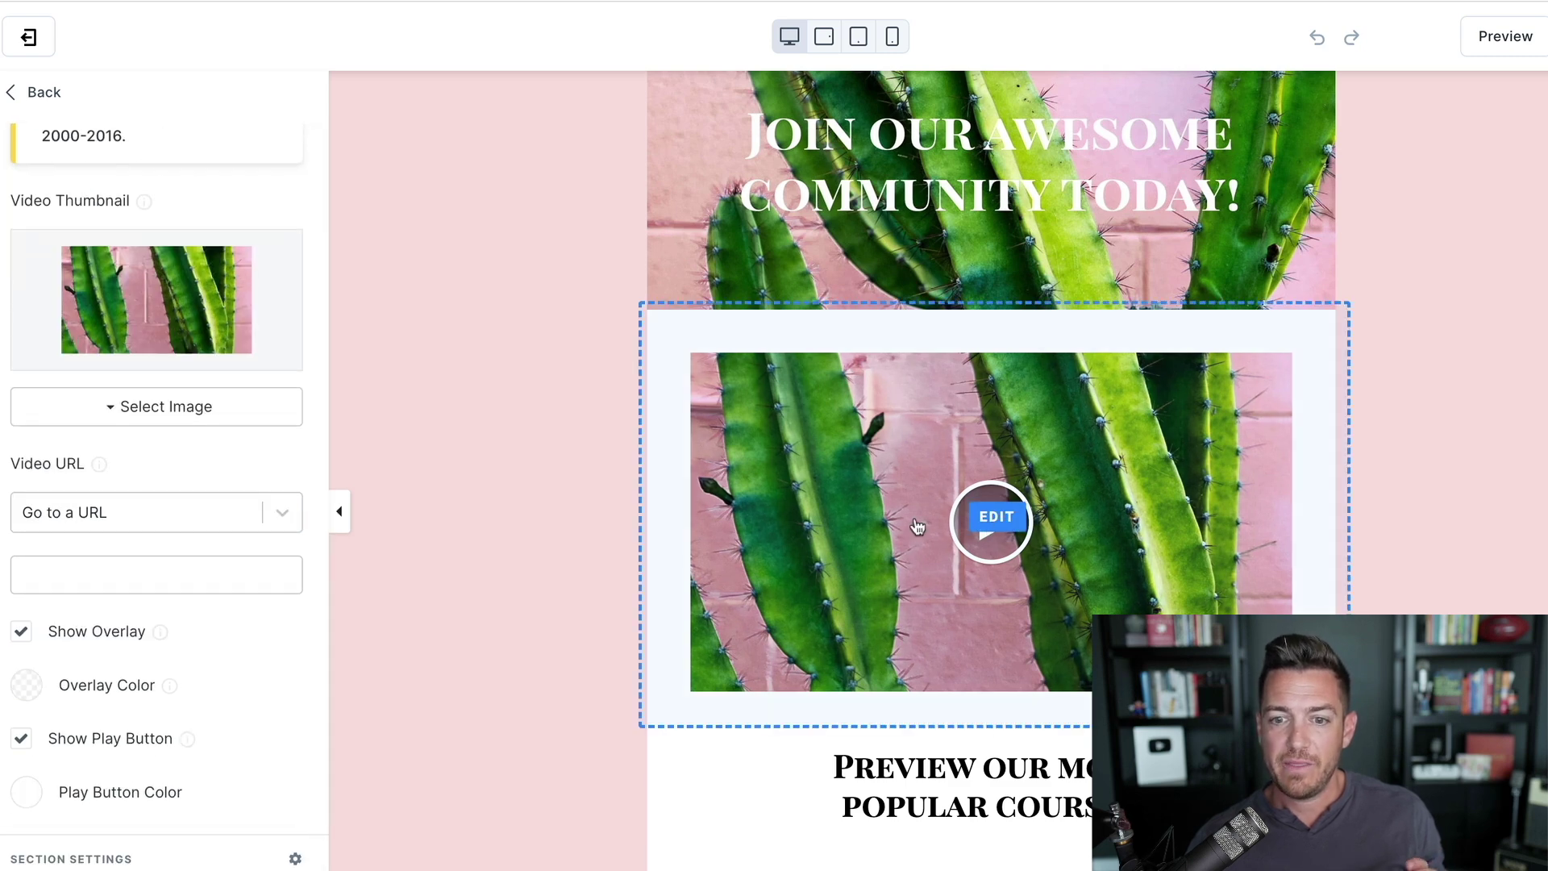
scroll(241, 624, down, 2)
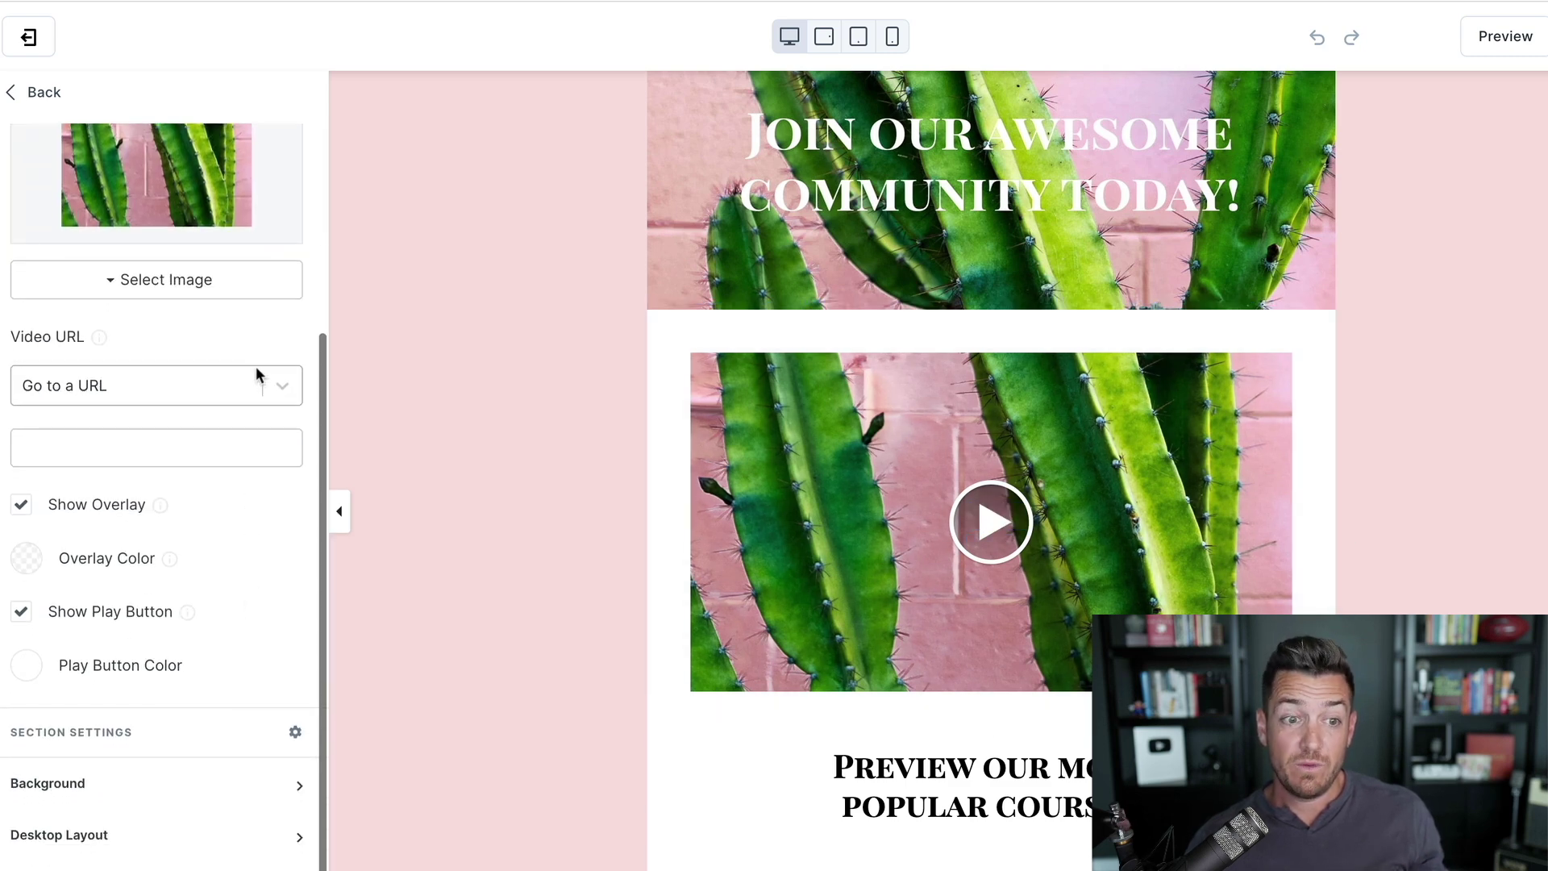
Set the Video section's link action to Go to a Landing Page and choose the Lead Magnet landing page.
click(279, 387)
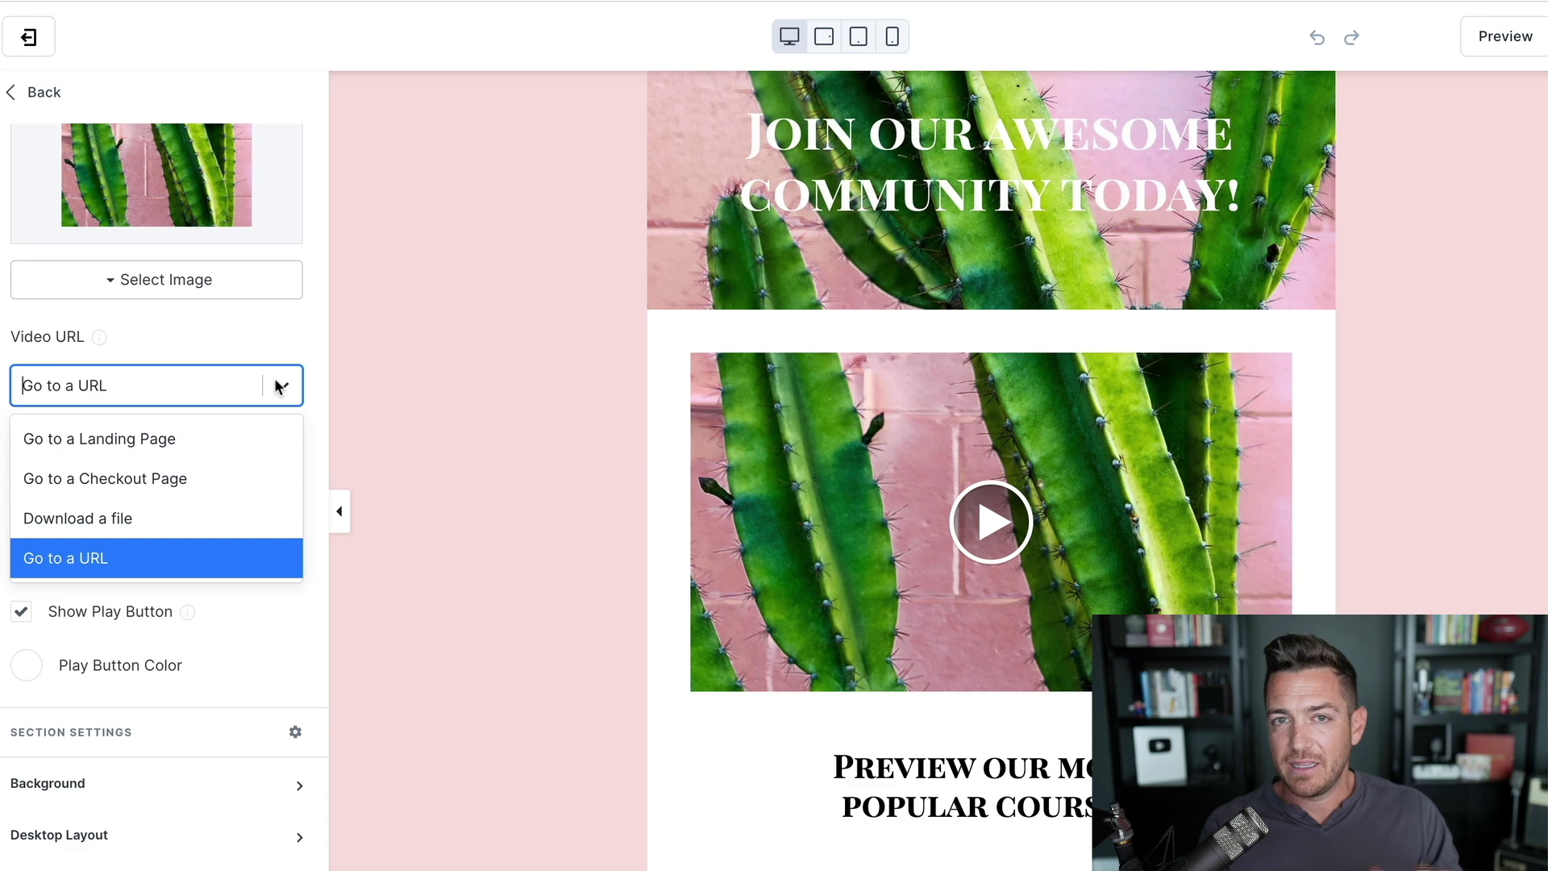
click(229, 440)
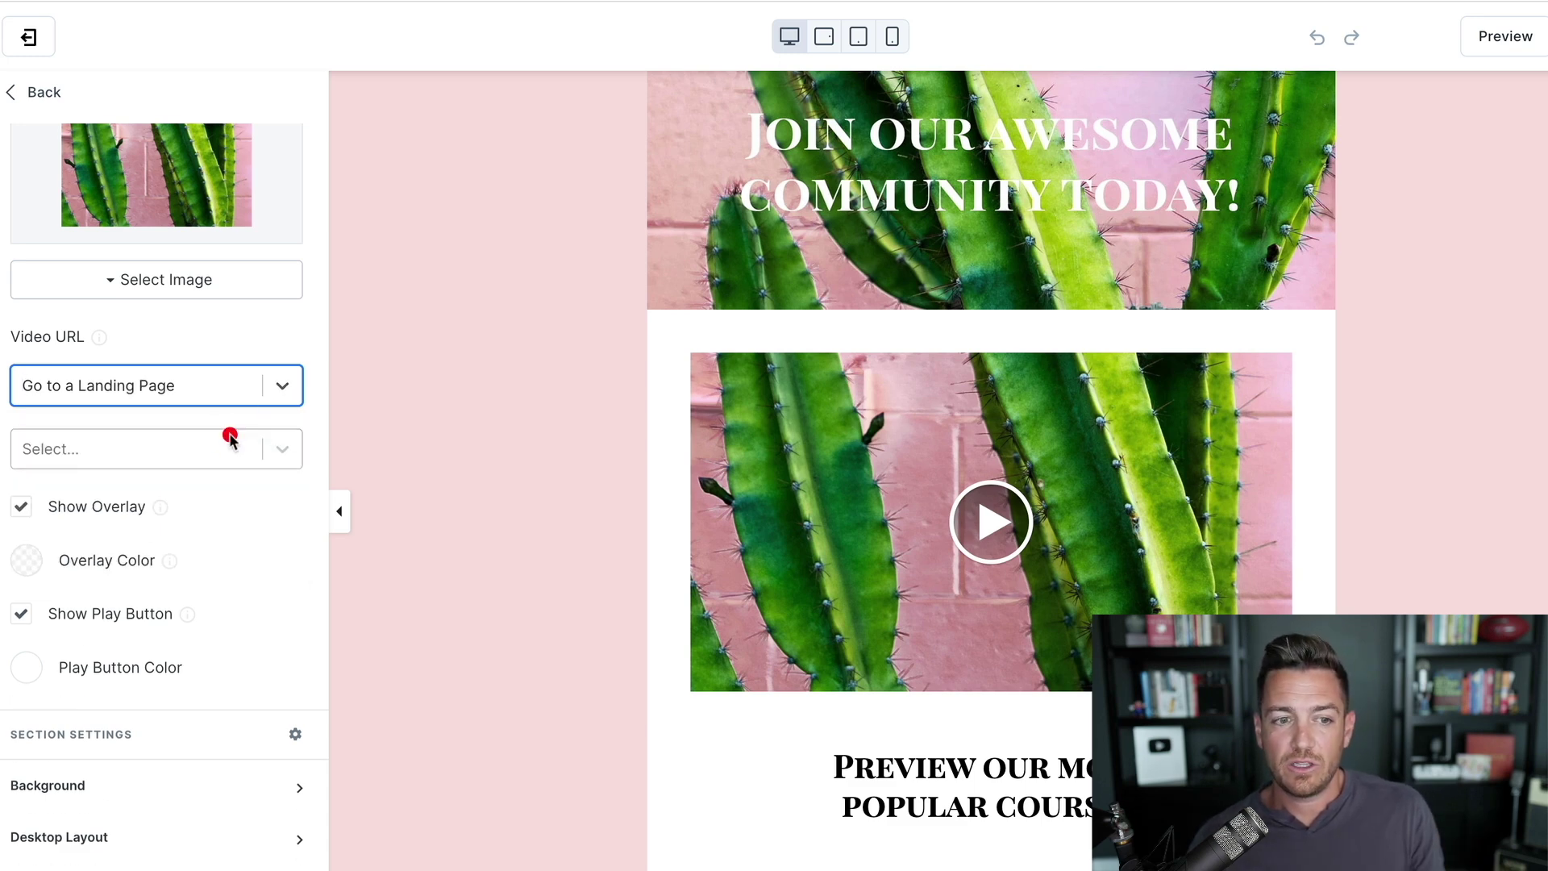
click(283, 449)
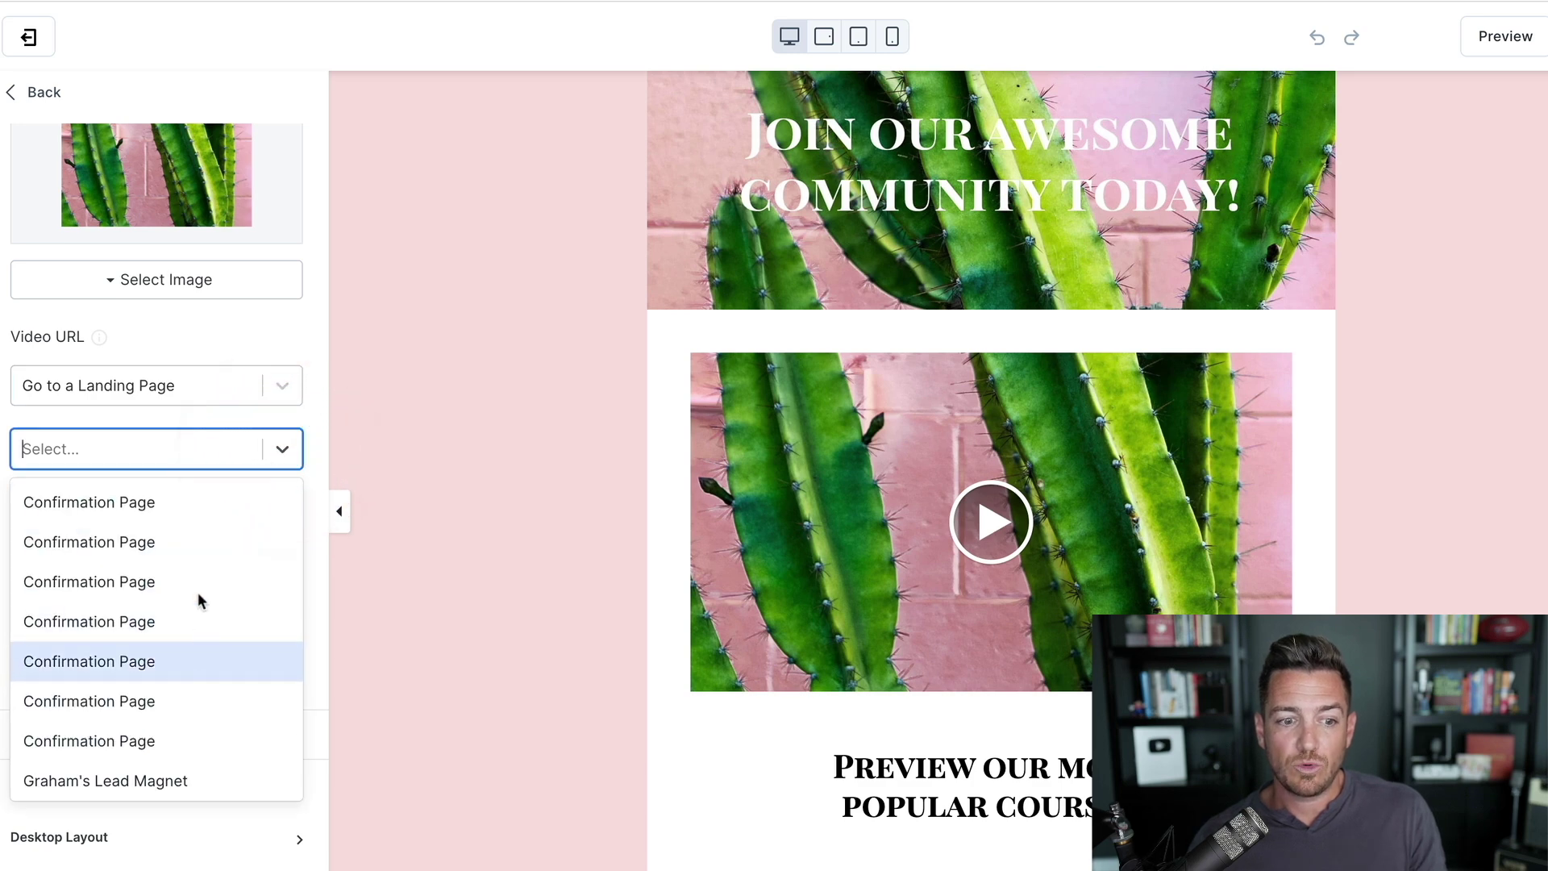
click(209, 768)
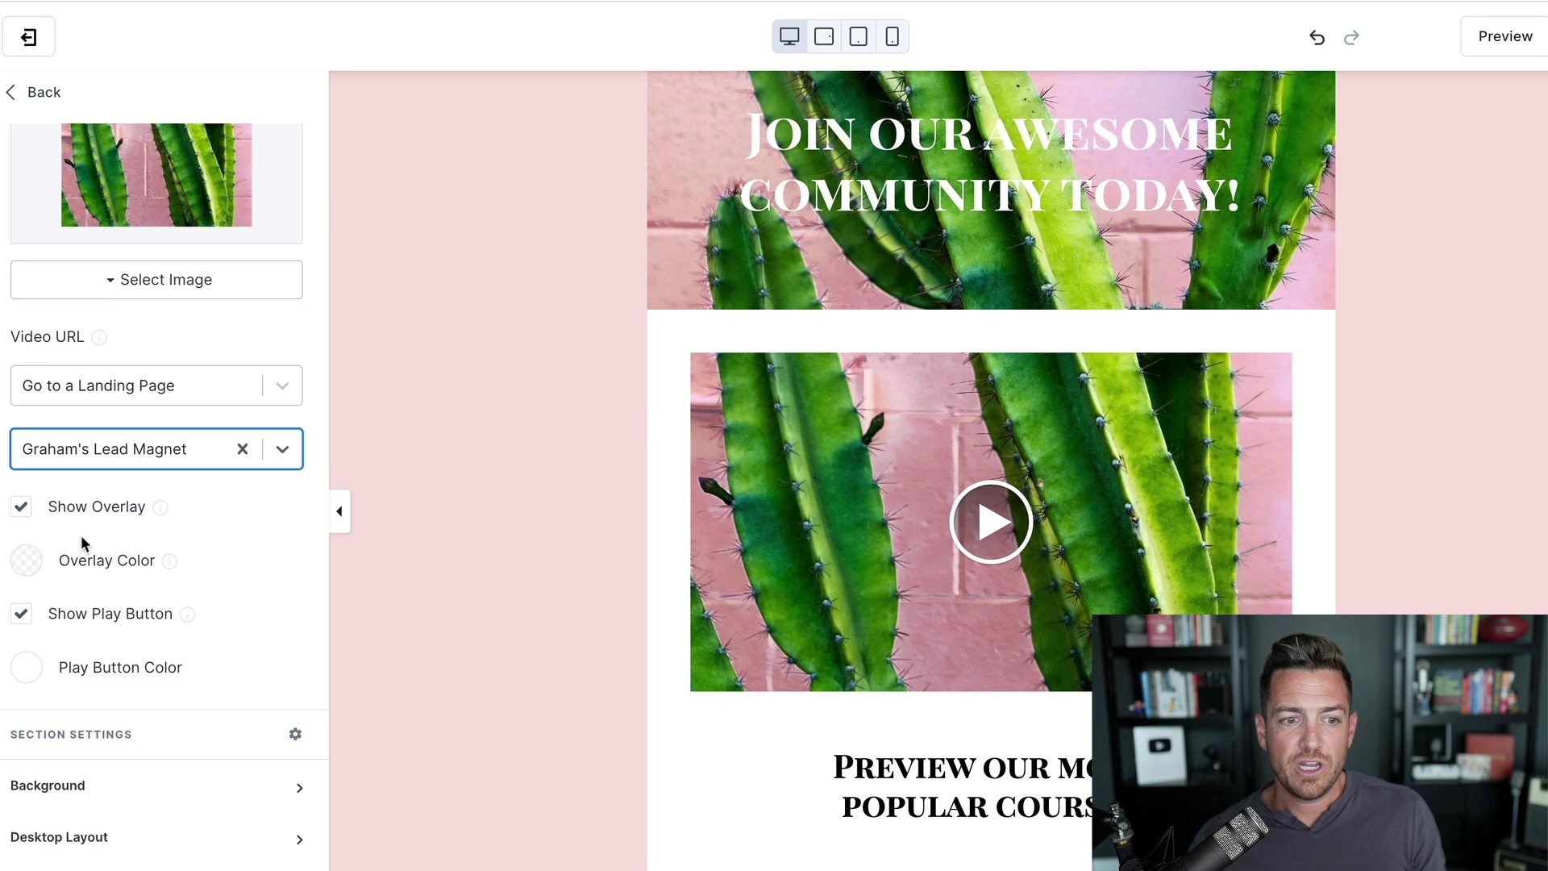
Change the video's play button color to red, hex E74C3C.
click(36, 674)
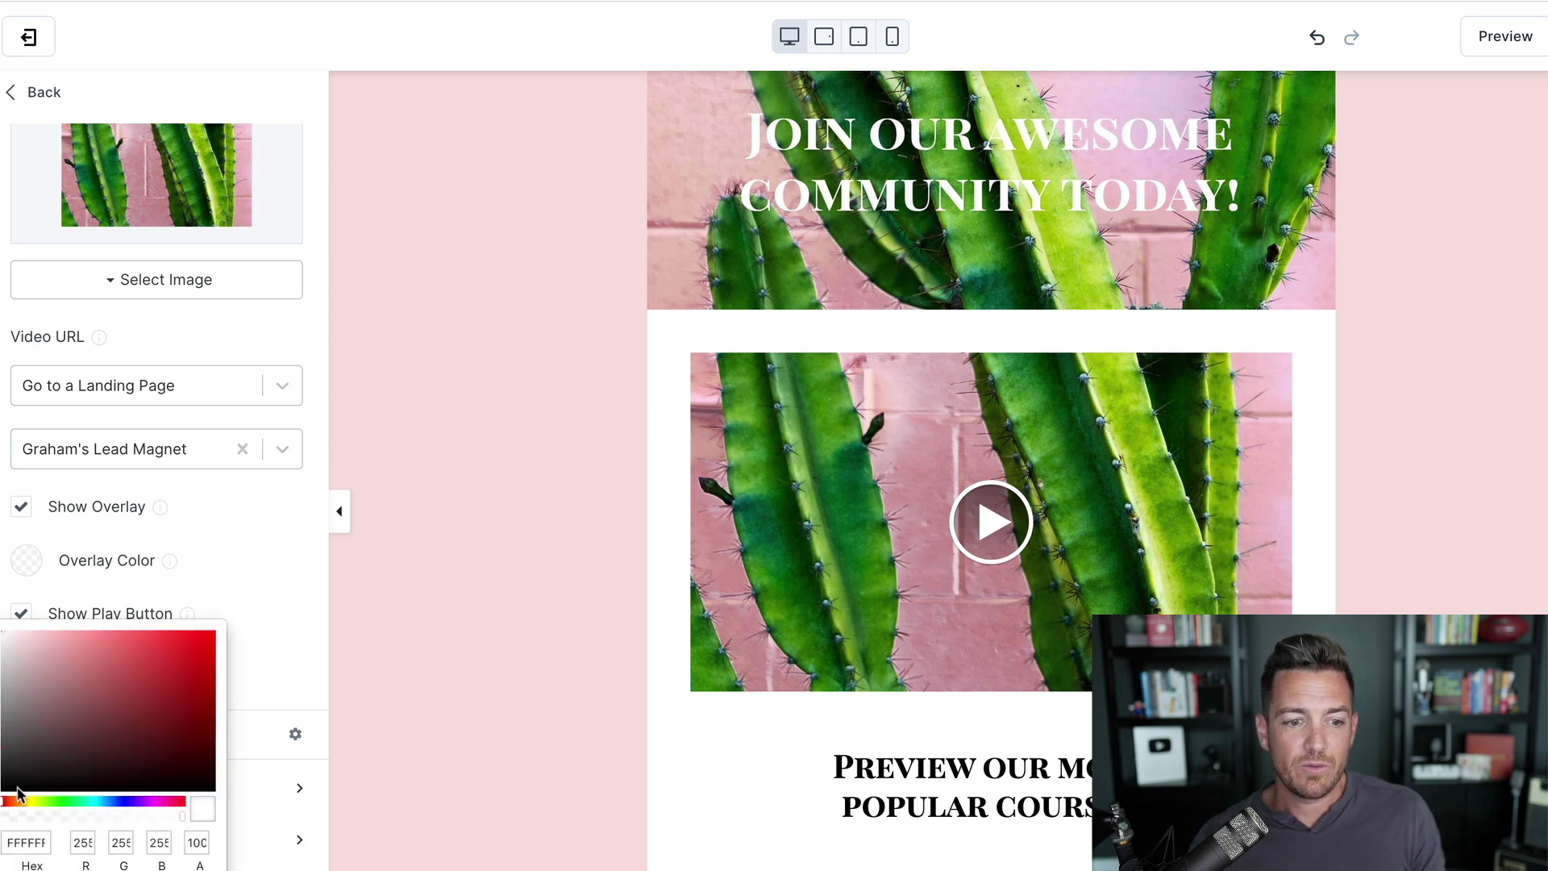
text(E74C3C)
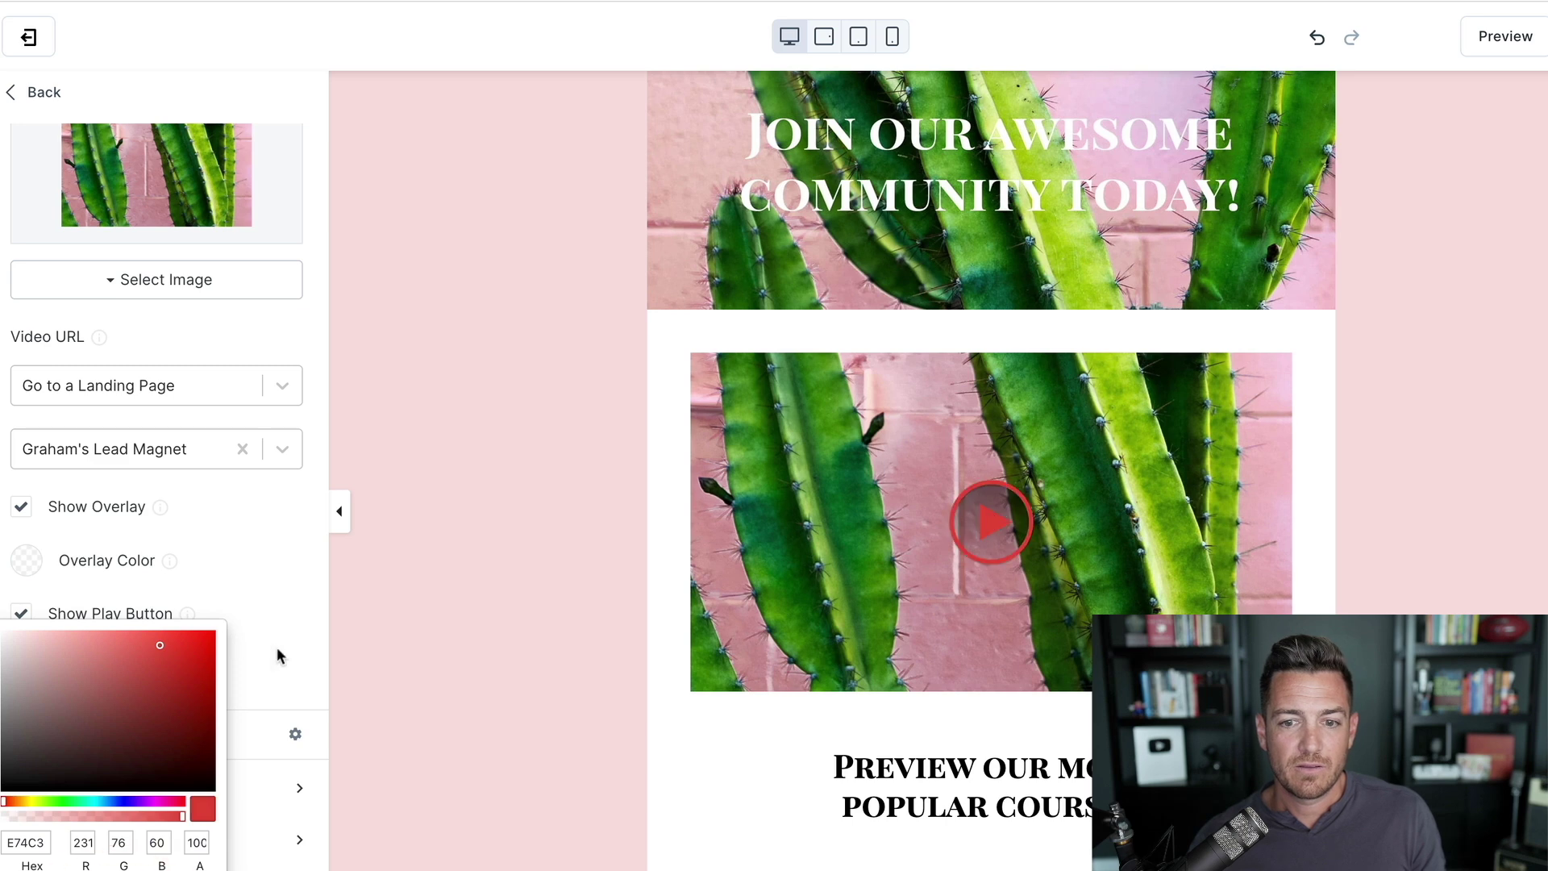
click(279, 652)
scroll(276, 605, down, 1)
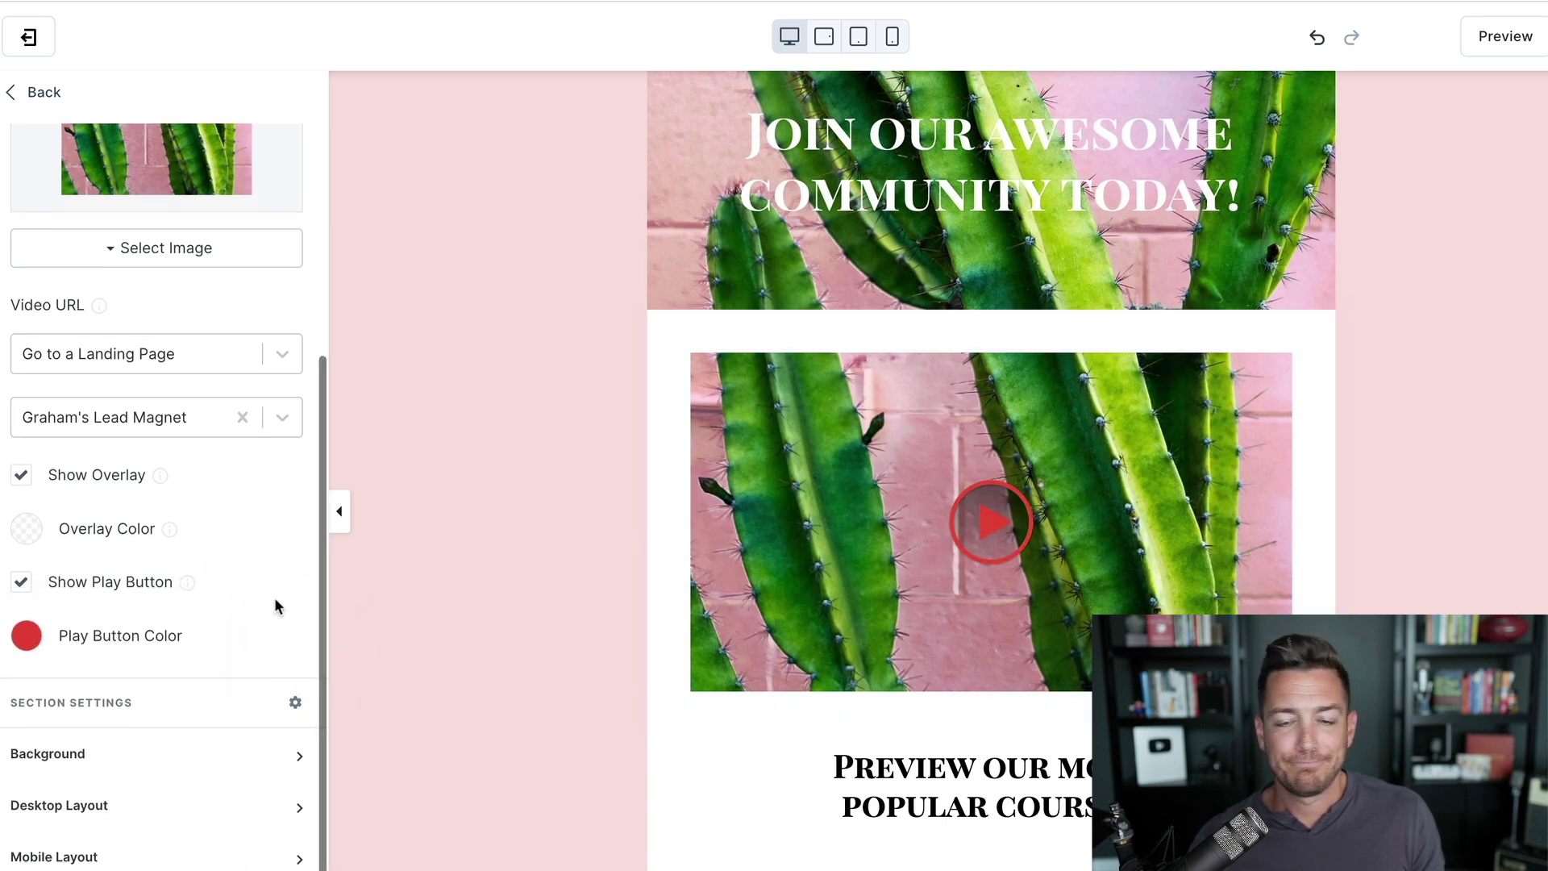
Switch the email preview to the phone layout and look through the stacked content.
click(892, 37)
scroll(1028, 378, up, 5)
scroll(1028, 380, down, 10)
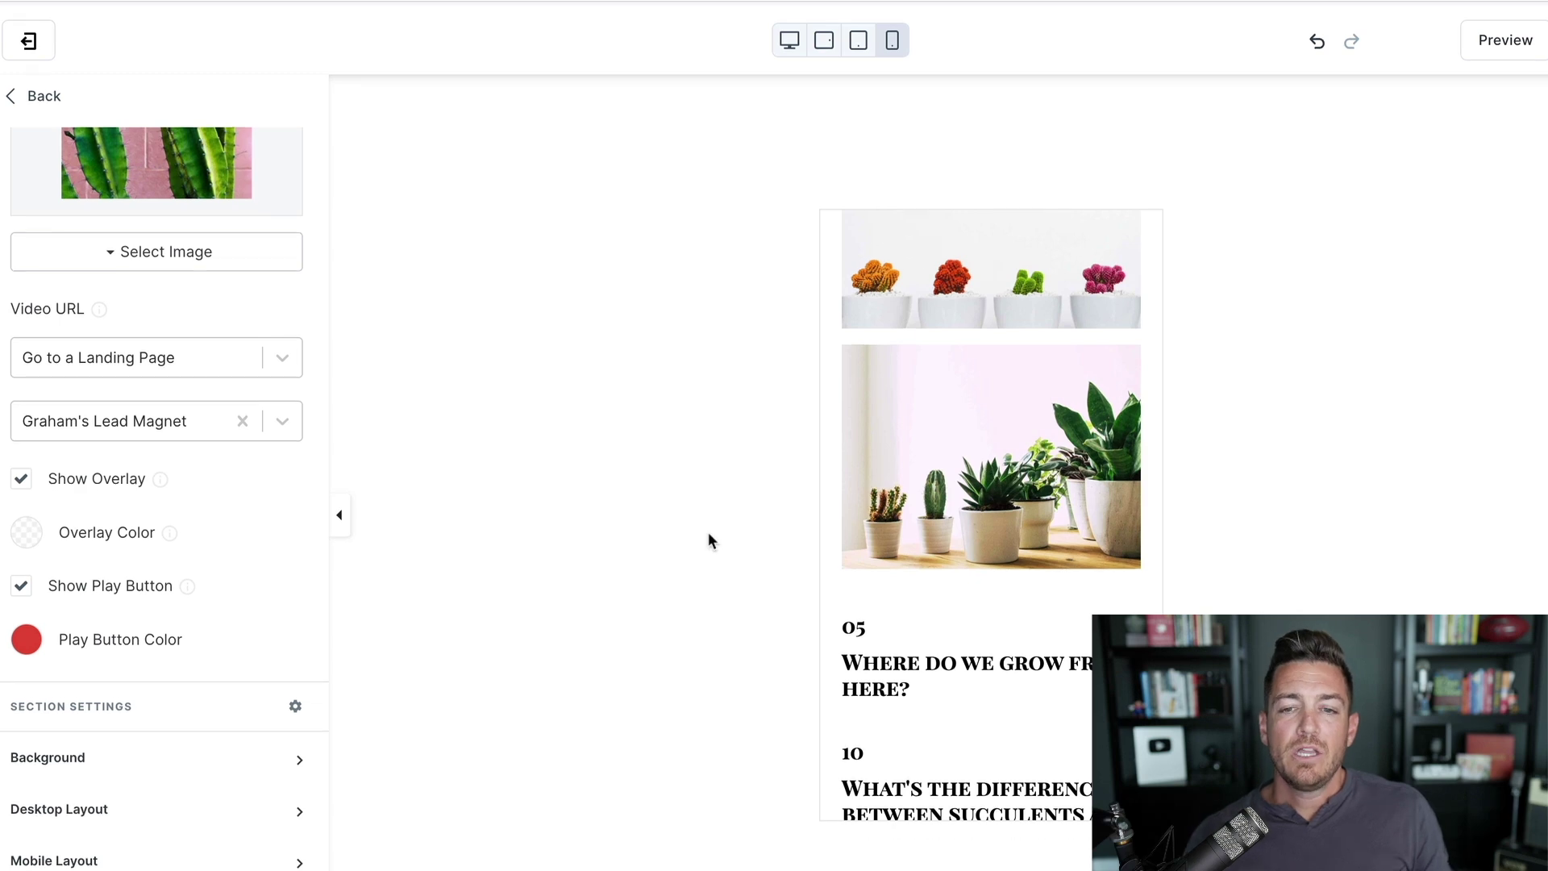
Leave the TEST 3 email editor without saving the changes and look over the broadcast's Edit content page.
click(32, 38)
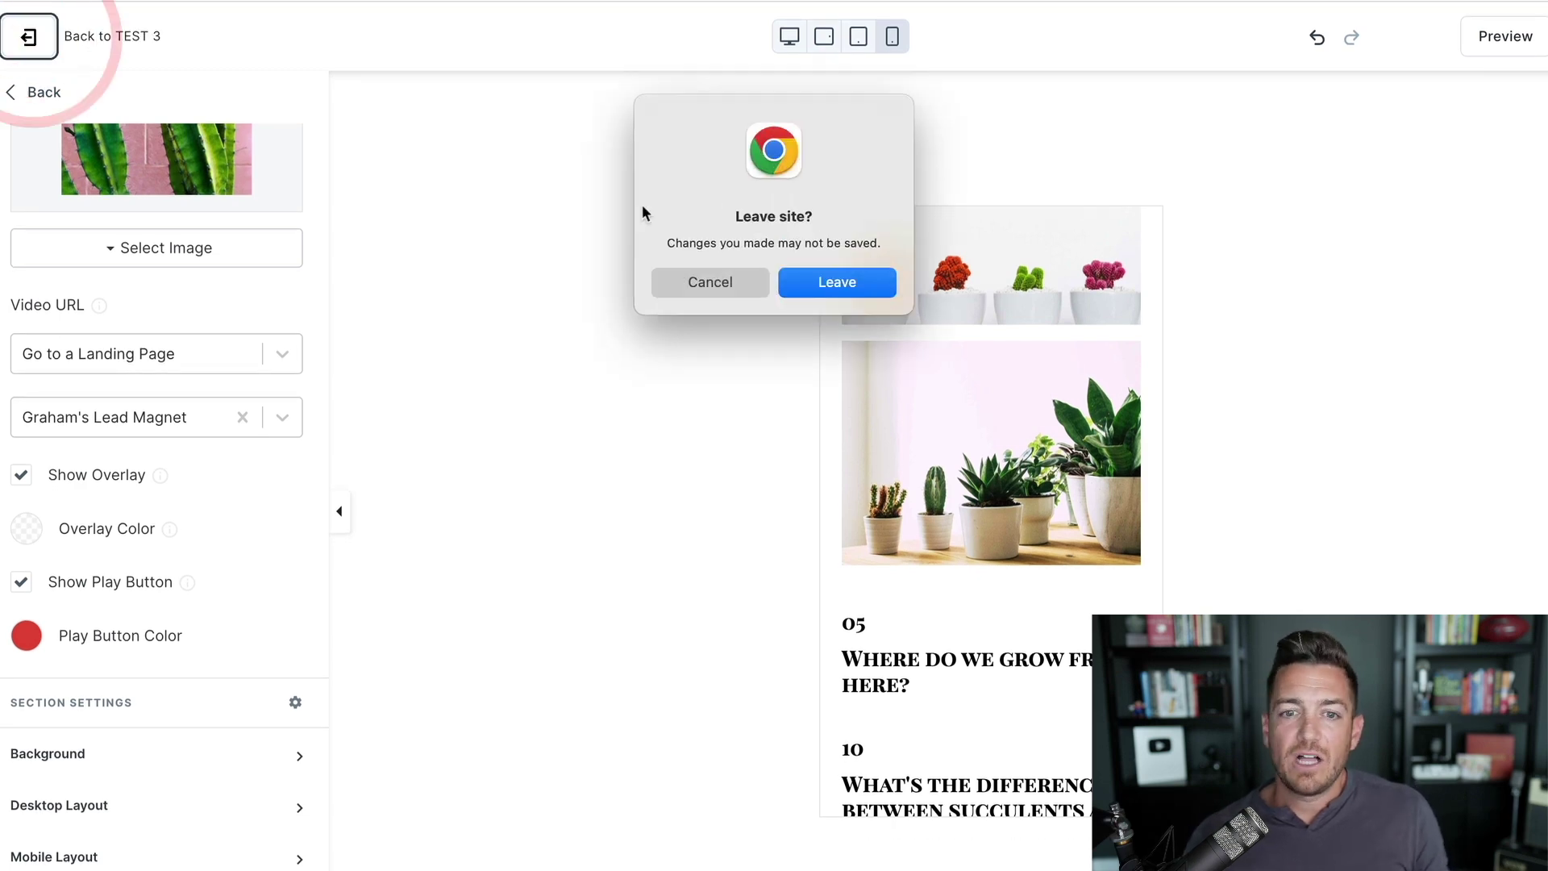
click(838, 283)
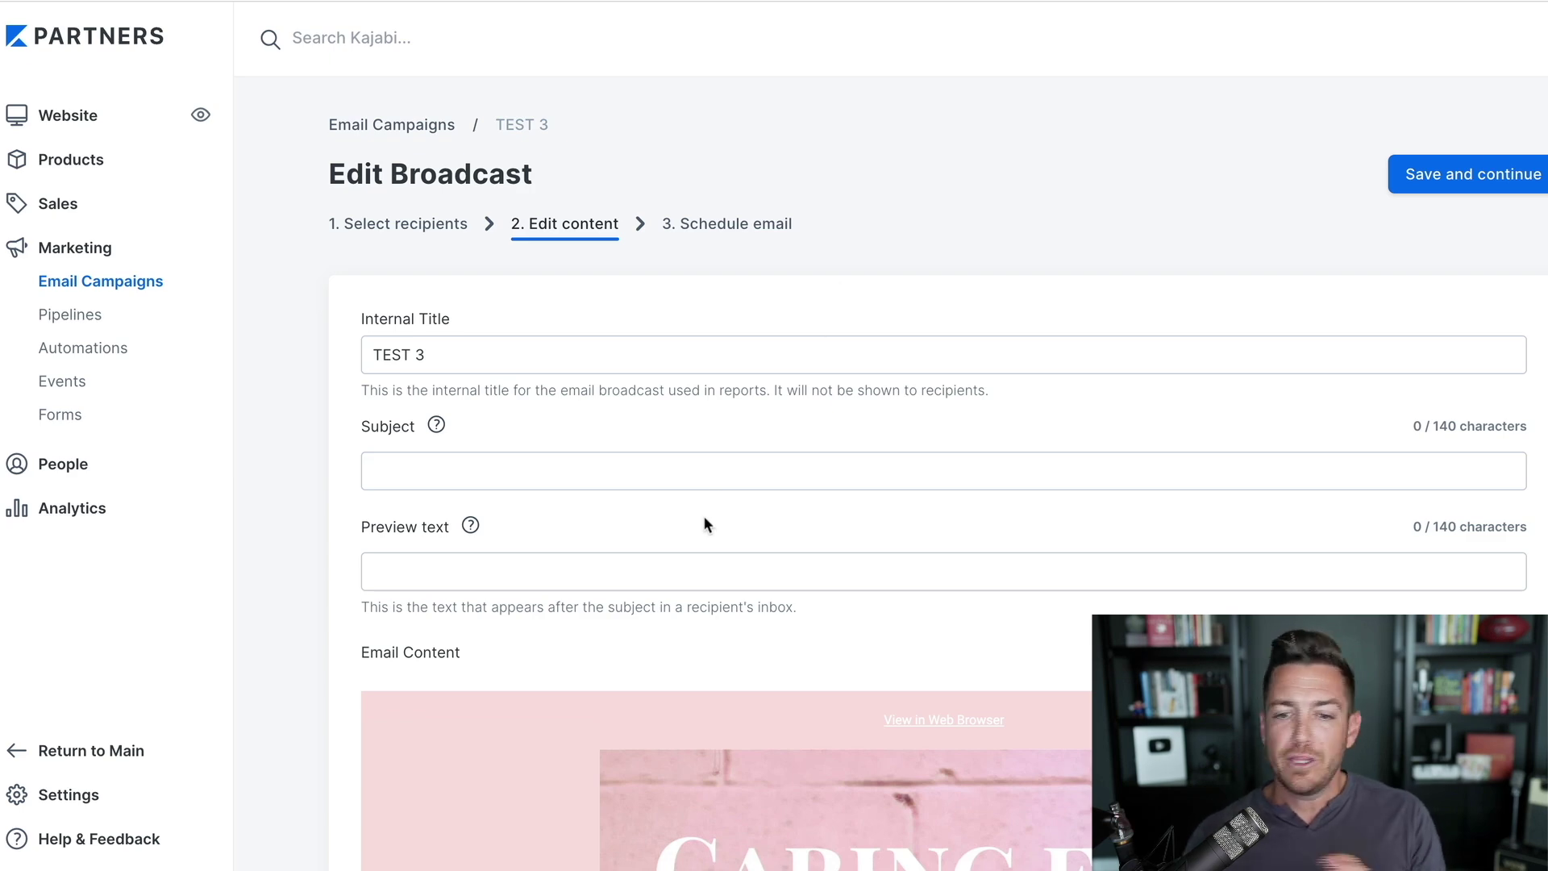
scroll(704, 520, down, 10)
scroll(733, 538, up, 4)
scroll(739, 541, up, 5)
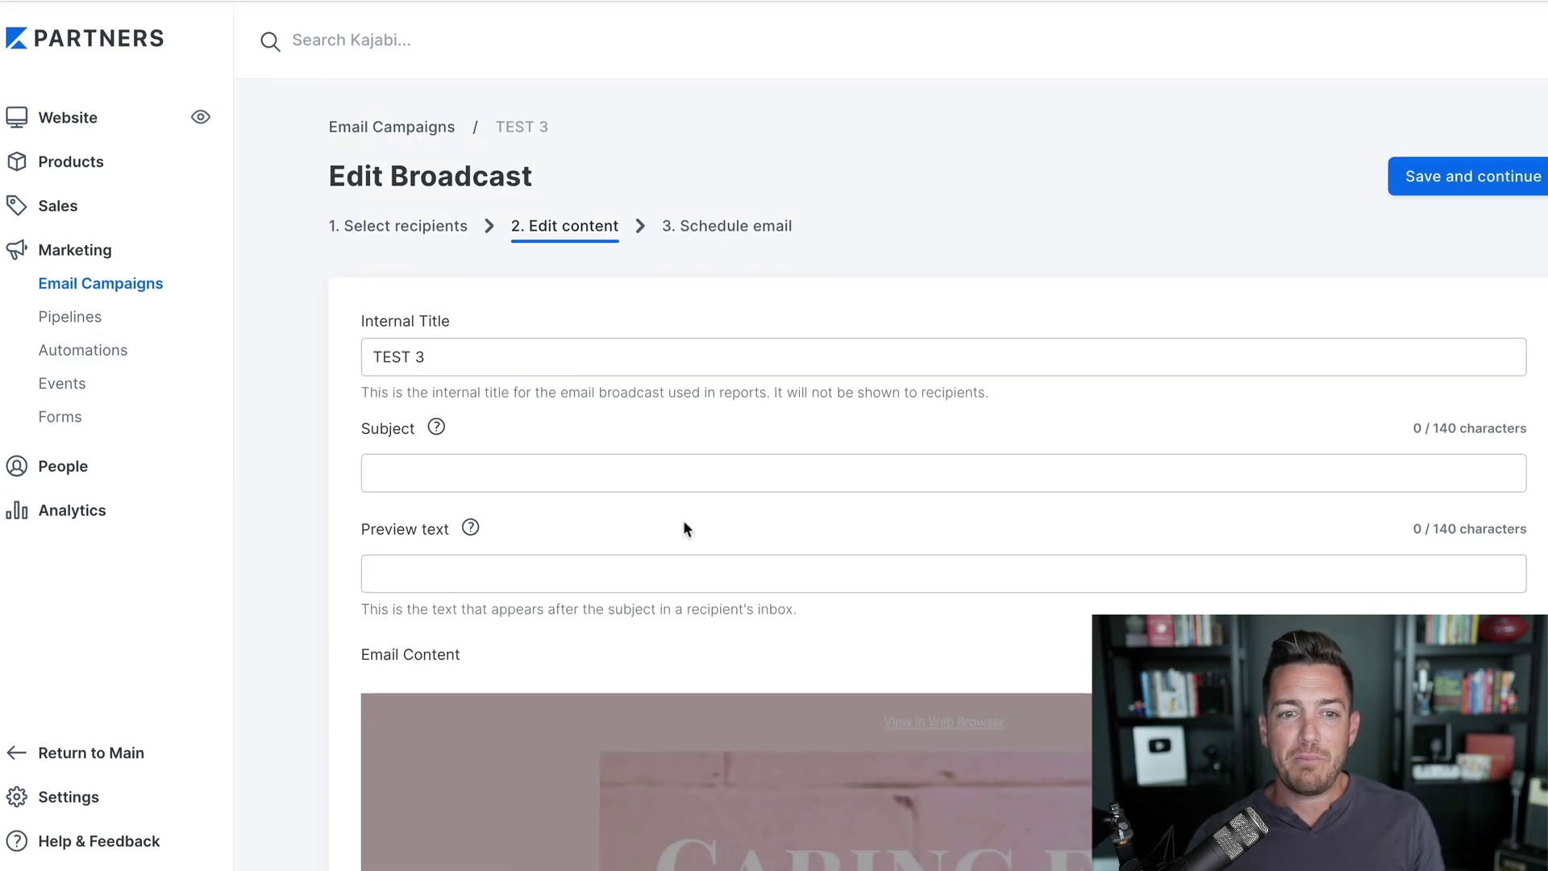
Examine the broadcast's Subject and Preview text fields, leaving both empty.
click(554, 472)
drag(360, 428, 407, 430)
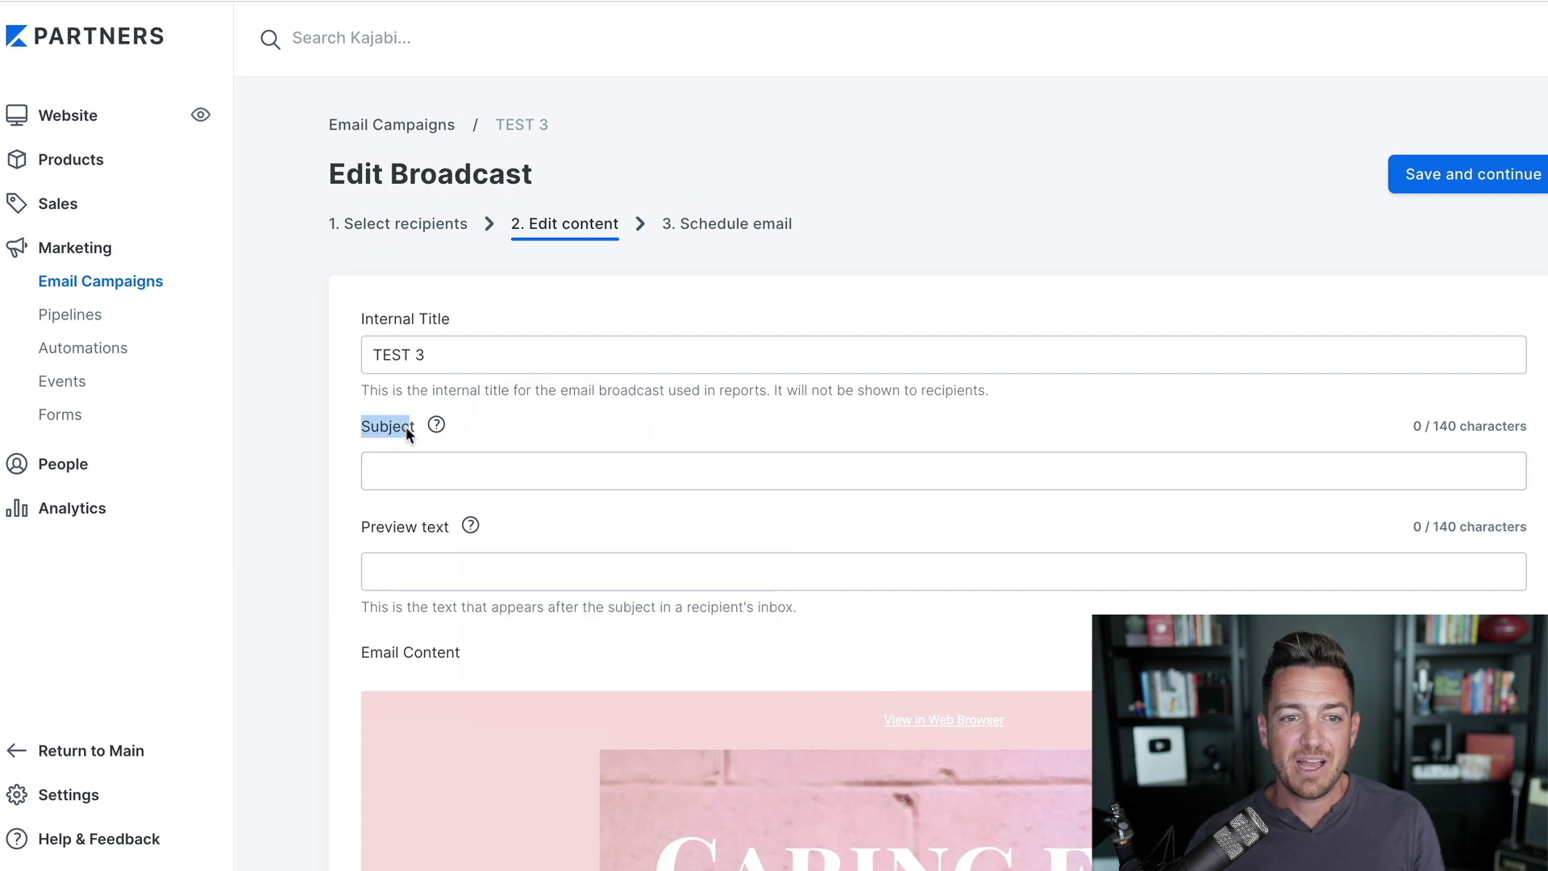
click(414, 429)
click(552, 427)
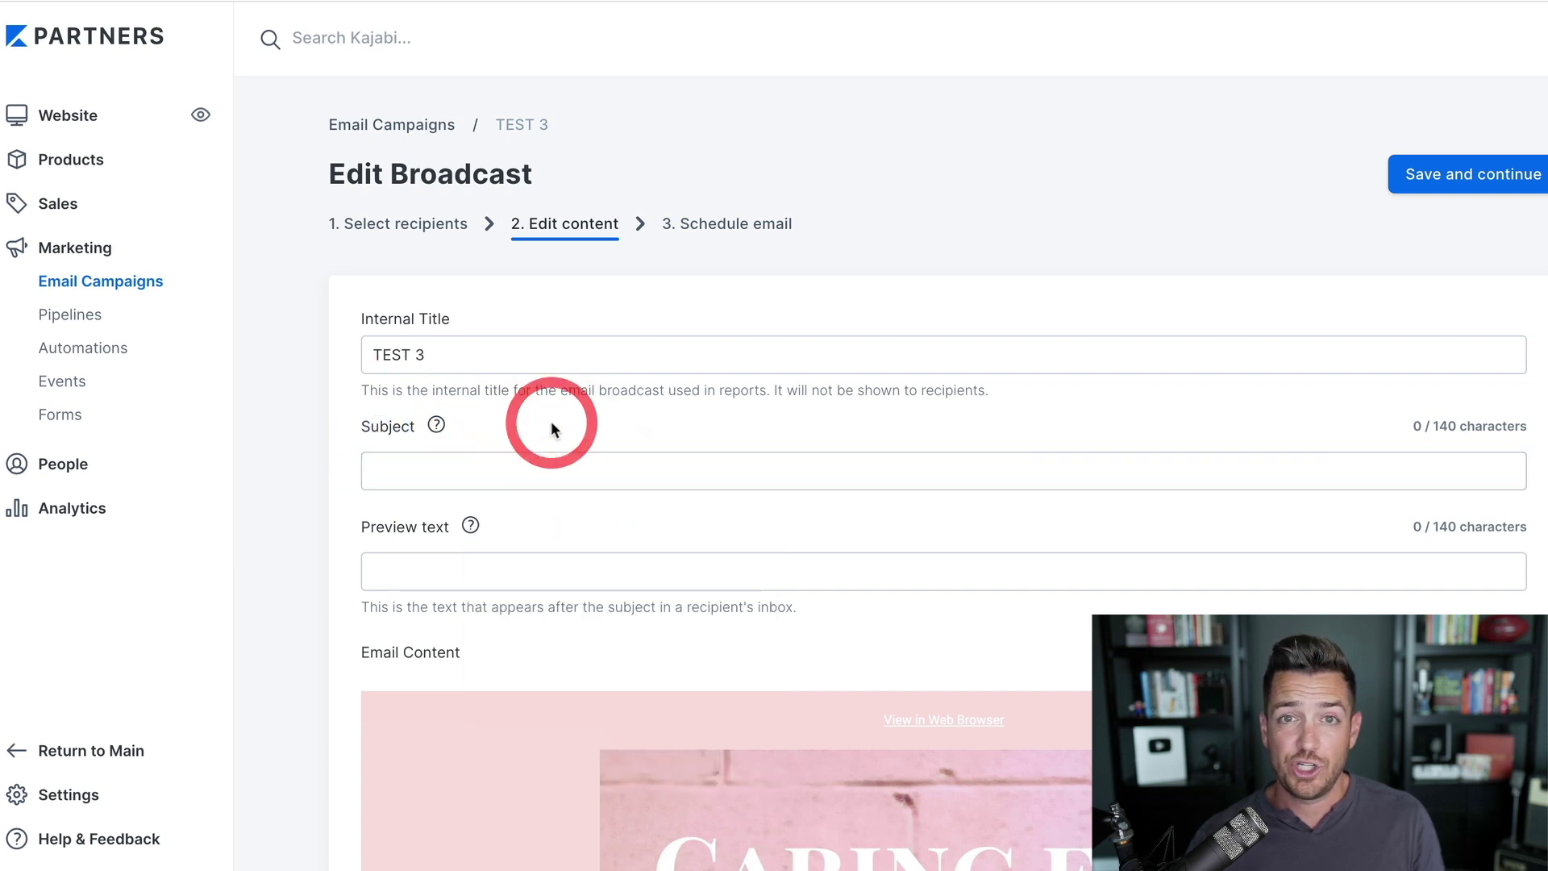
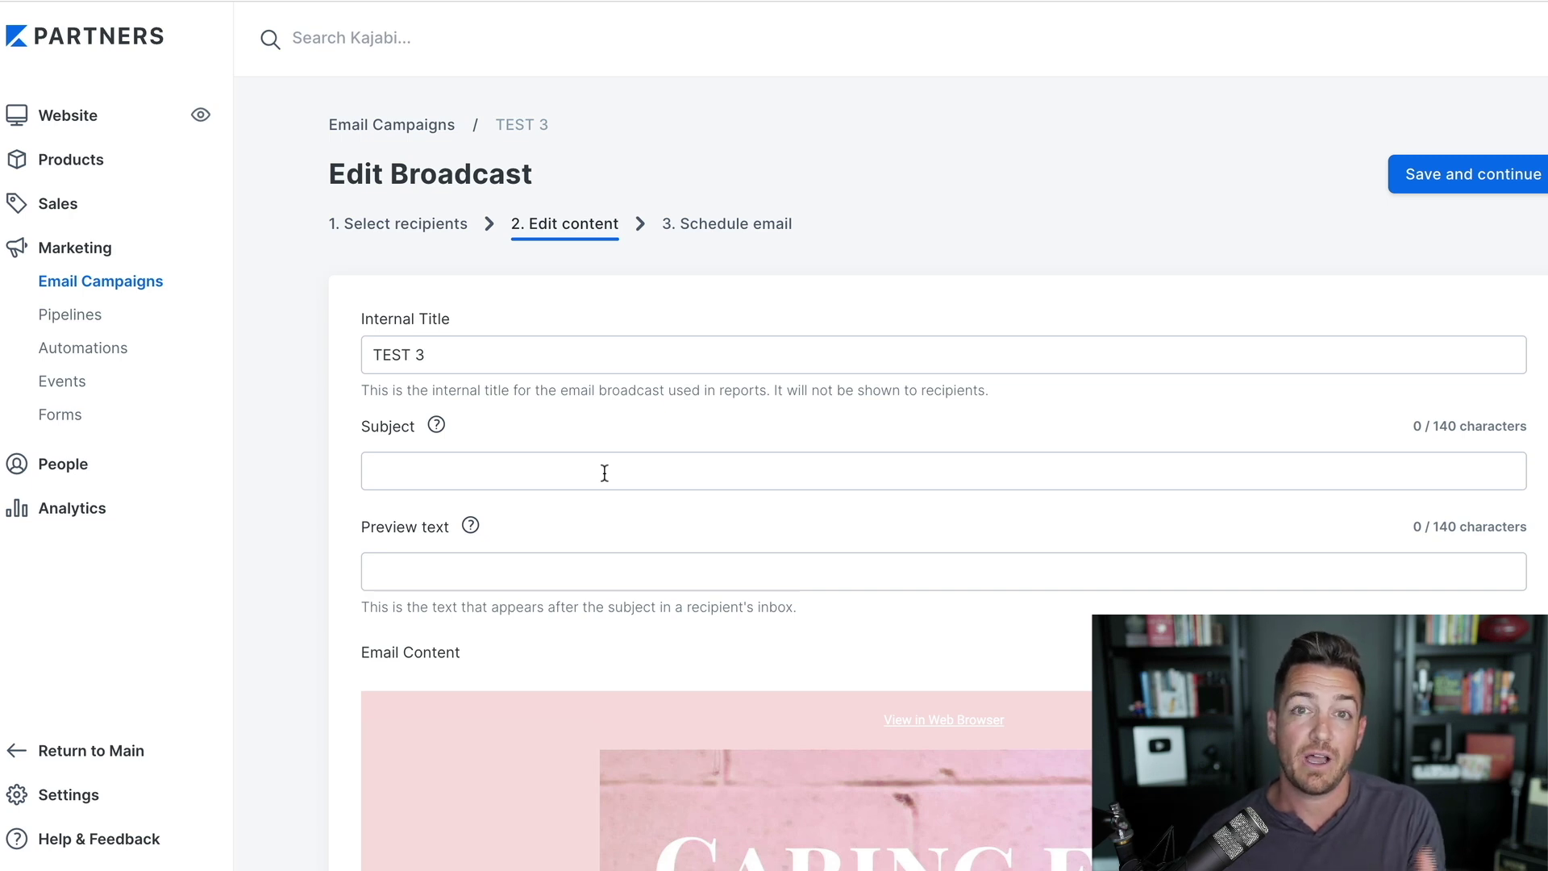
click(466, 567)
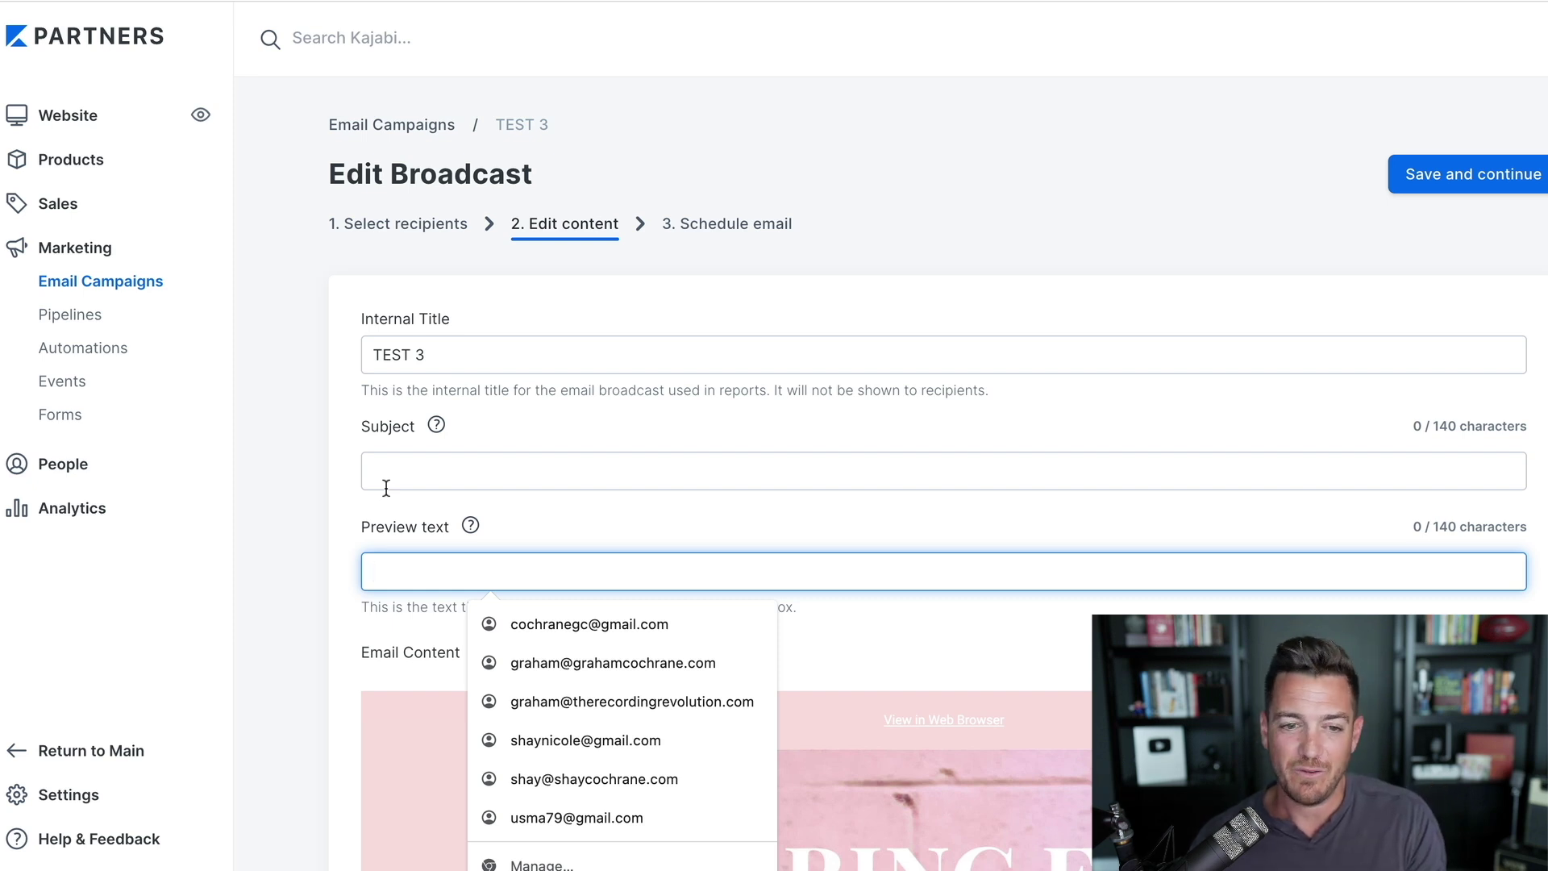
click(350, 626)
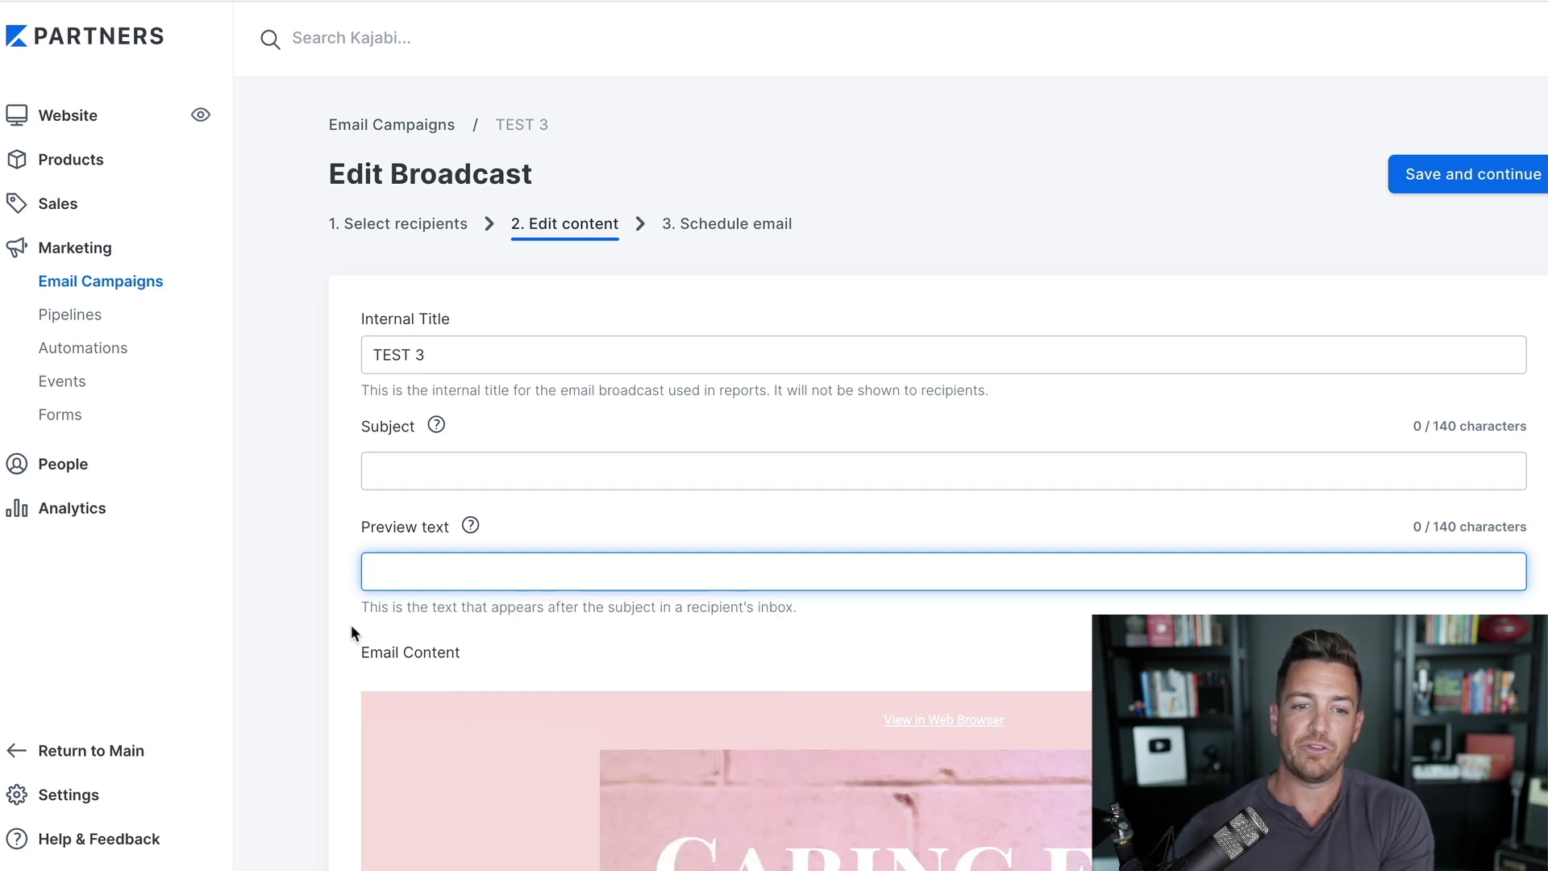